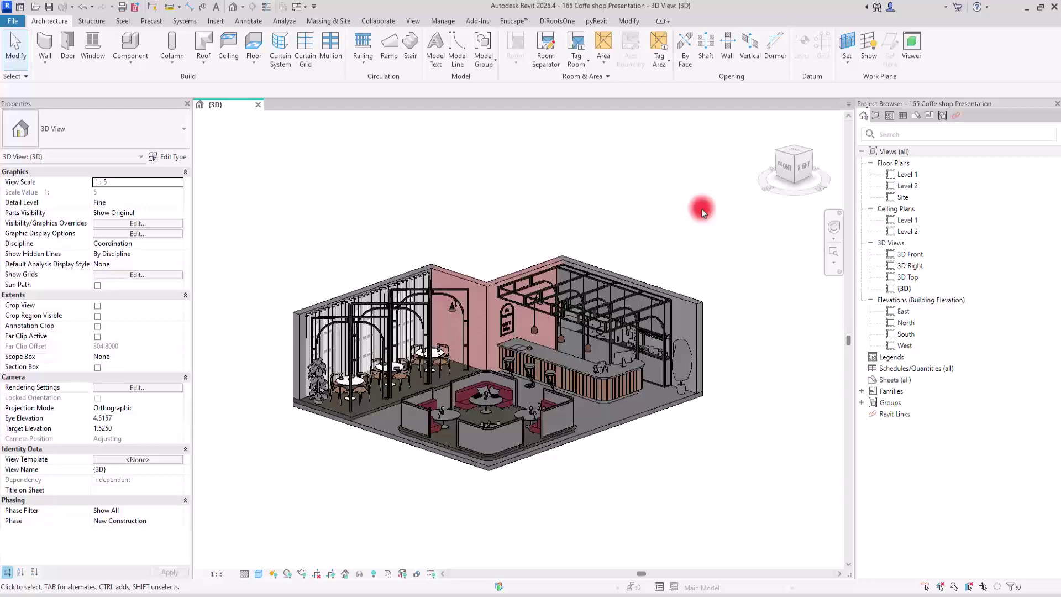
Step: Open the 3D view's Graphic Display Options and set the background type to Gradient
scroll(467, 246, up, 3)
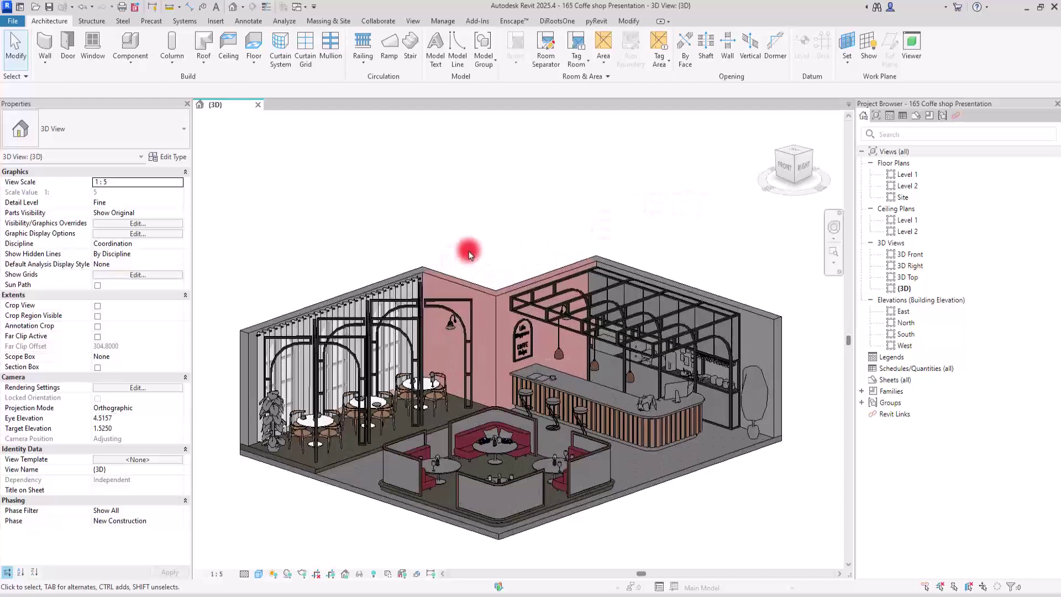
shift+middle_drag(542, 216, 523, 192)
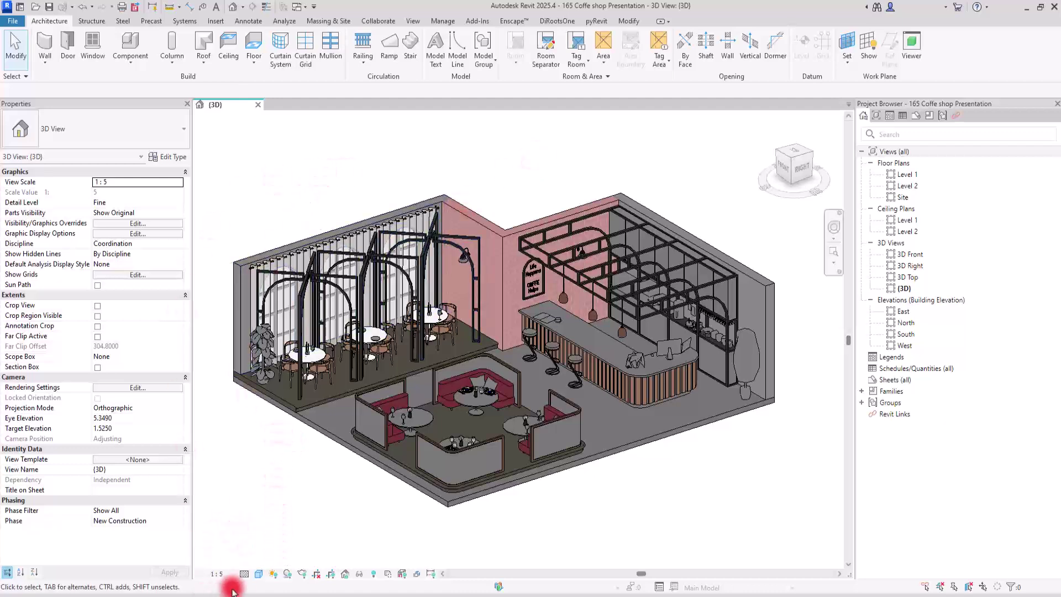
click(259, 575)
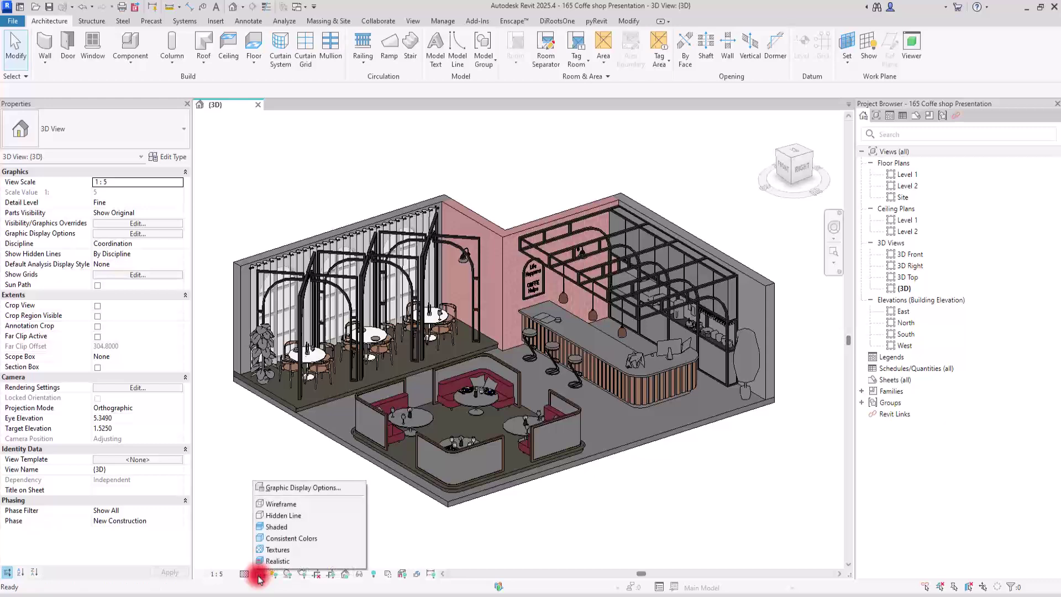
click(281, 488)
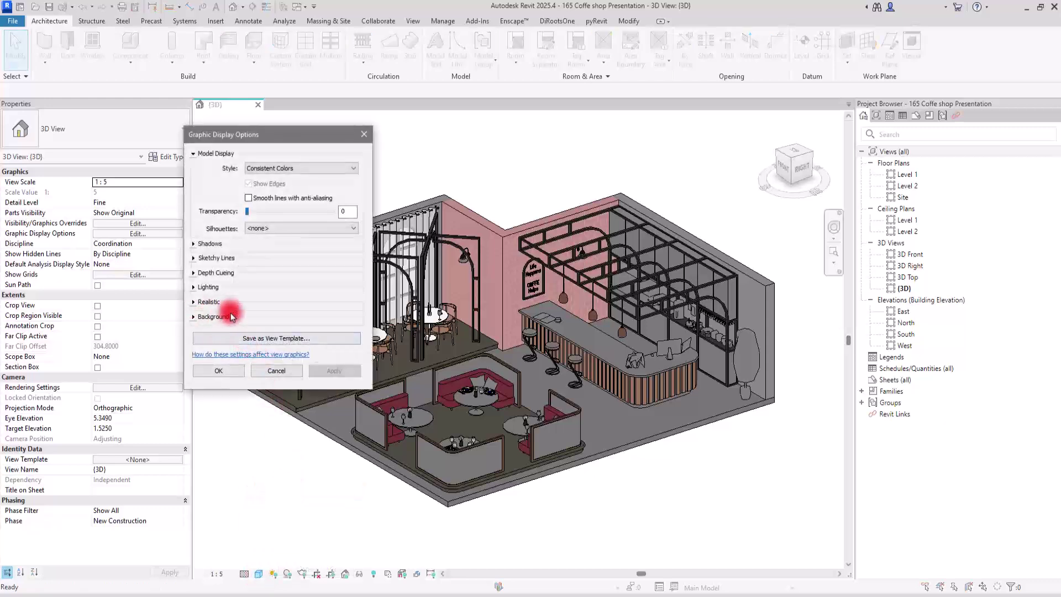
click(198, 316)
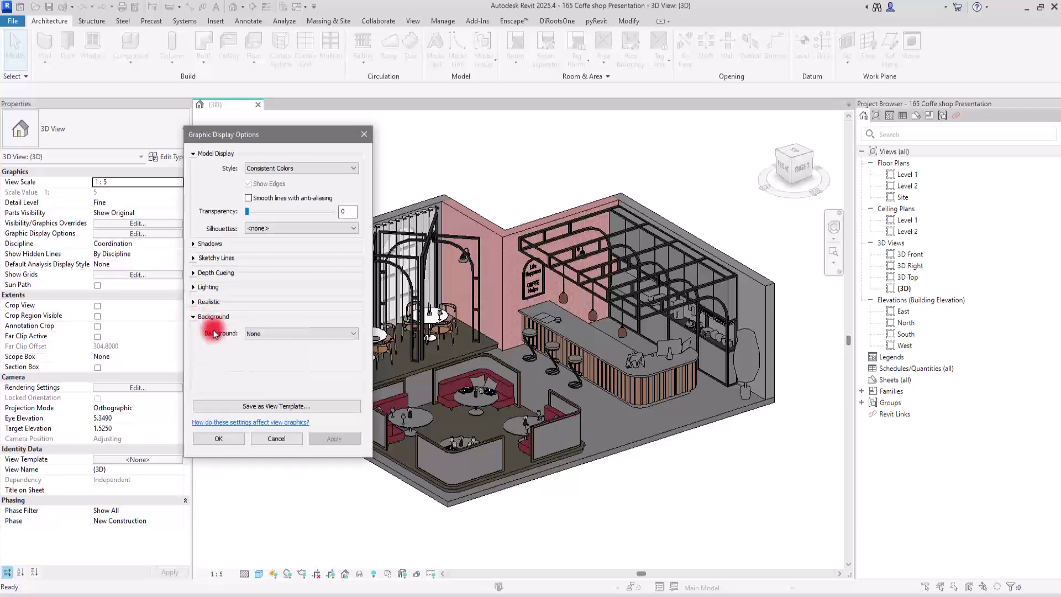
click(301, 334)
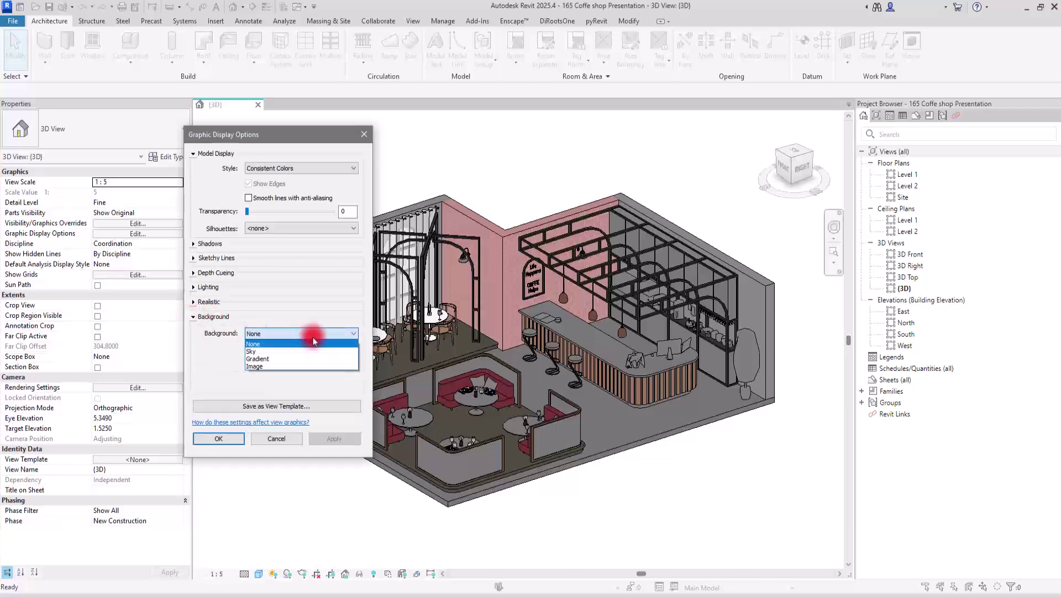
click(281, 352)
click(271, 335)
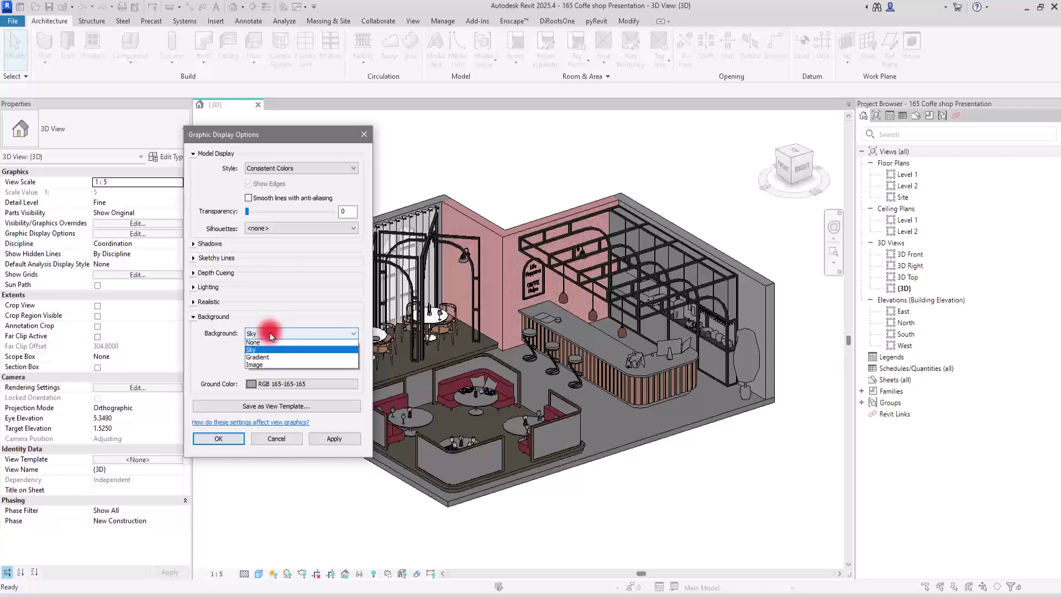
click(262, 357)
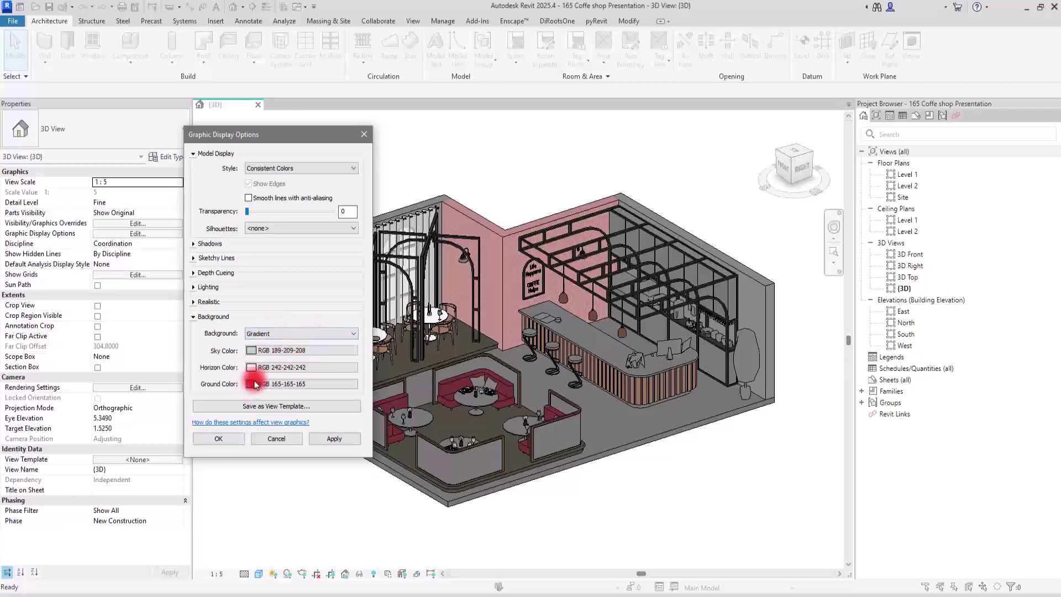
Step: Set the gradient background's ground color to light blue RGB 157-196-219 and store it as a custom color
click(250, 385)
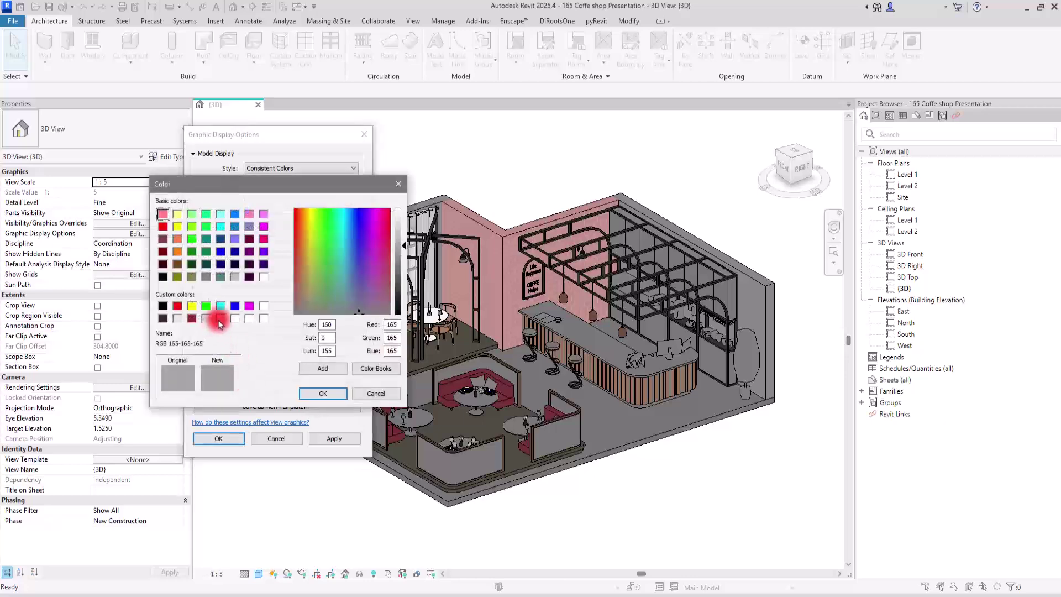
click(219, 319)
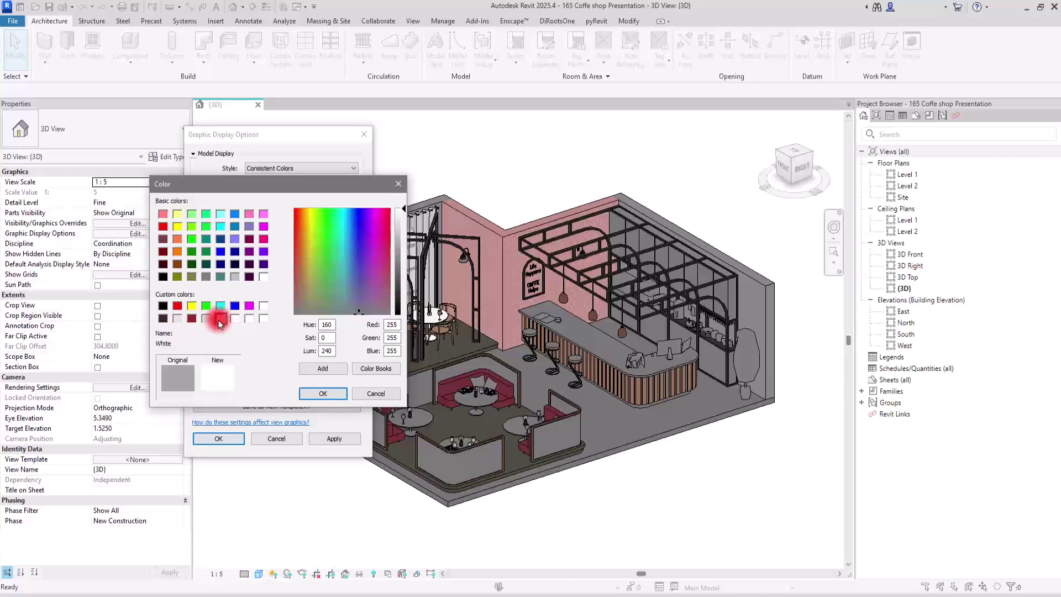
click(358, 311)
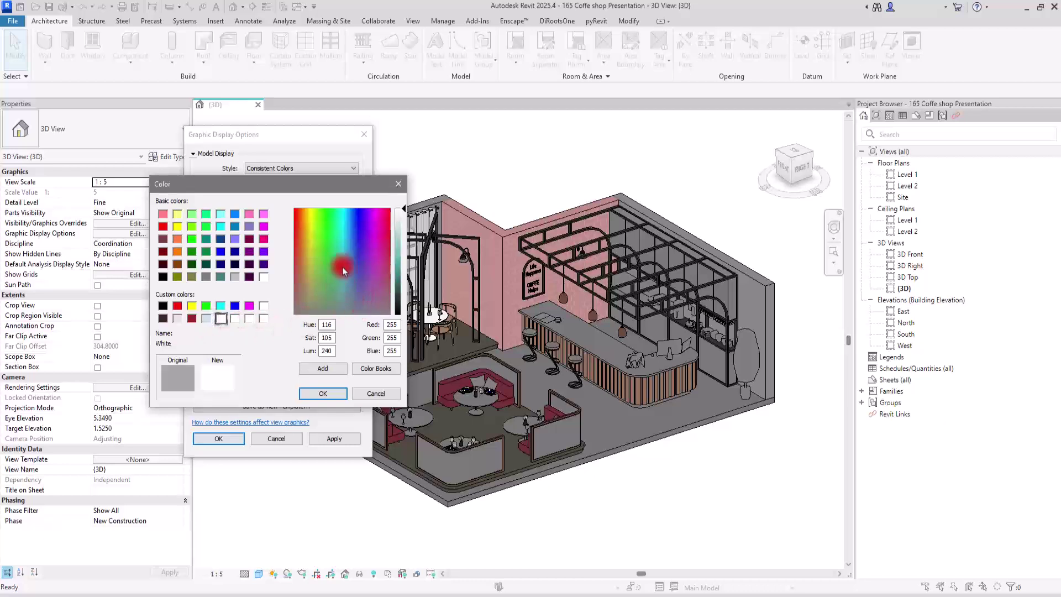
drag(343, 269, 350, 261)
click(350, 267)
drag(403, 209, 402, 236)
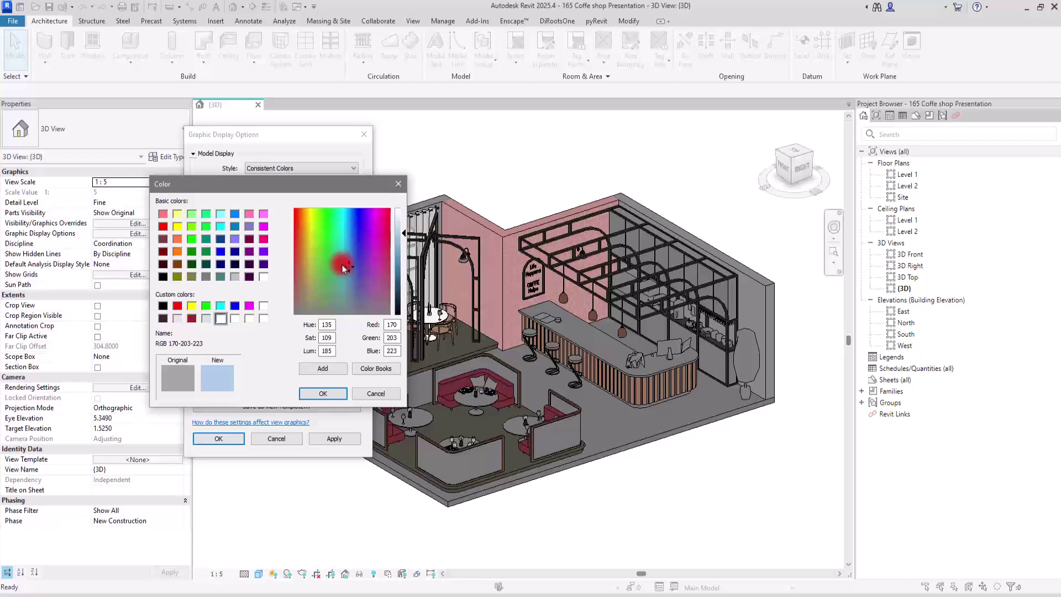
click(403, 239)
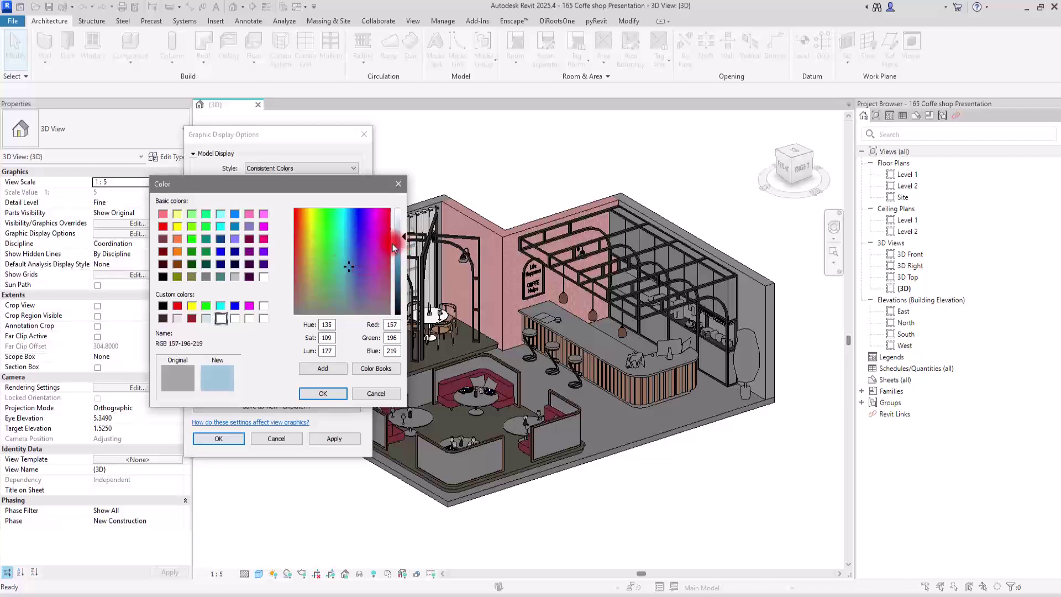
click(324, 369)
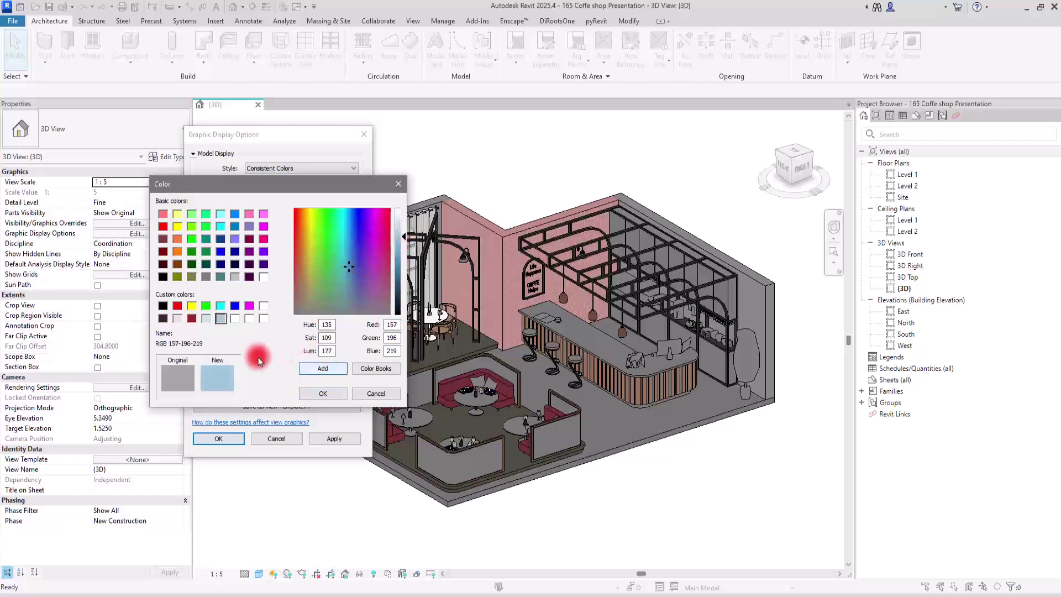
click(221, 318)
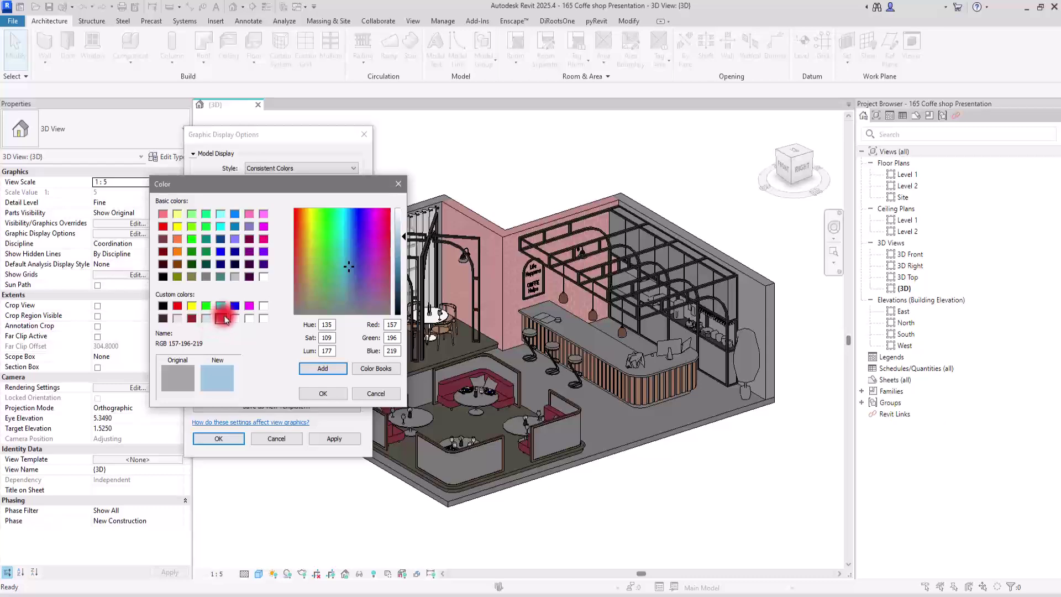
click(321, 393)
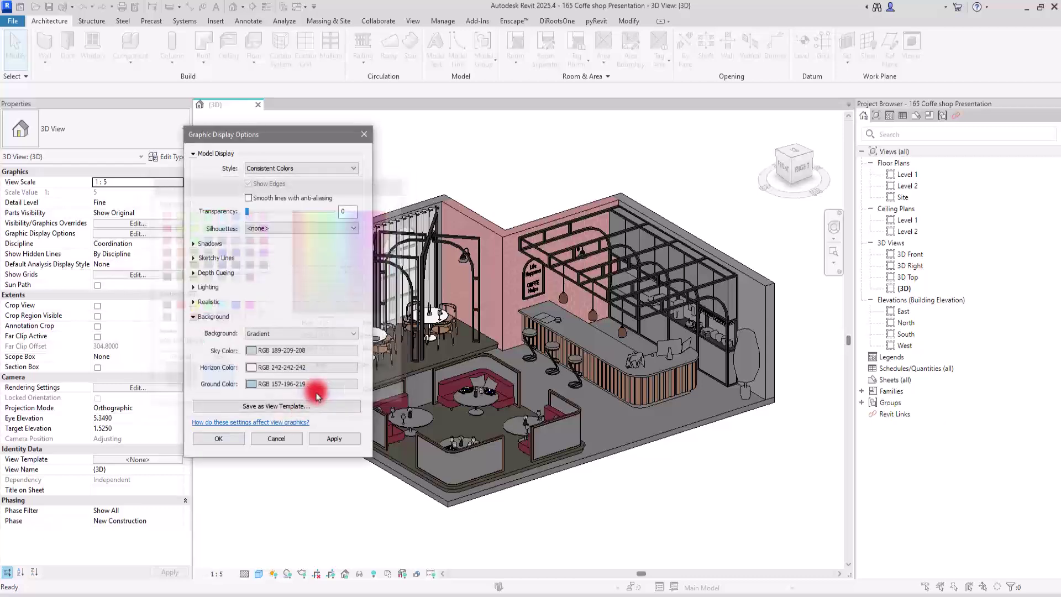
Step: Set the background's horizon and sky colors to the custom light blue RGB 157-196-219 and apply the display options
click(249, 370)
click(221, 319)
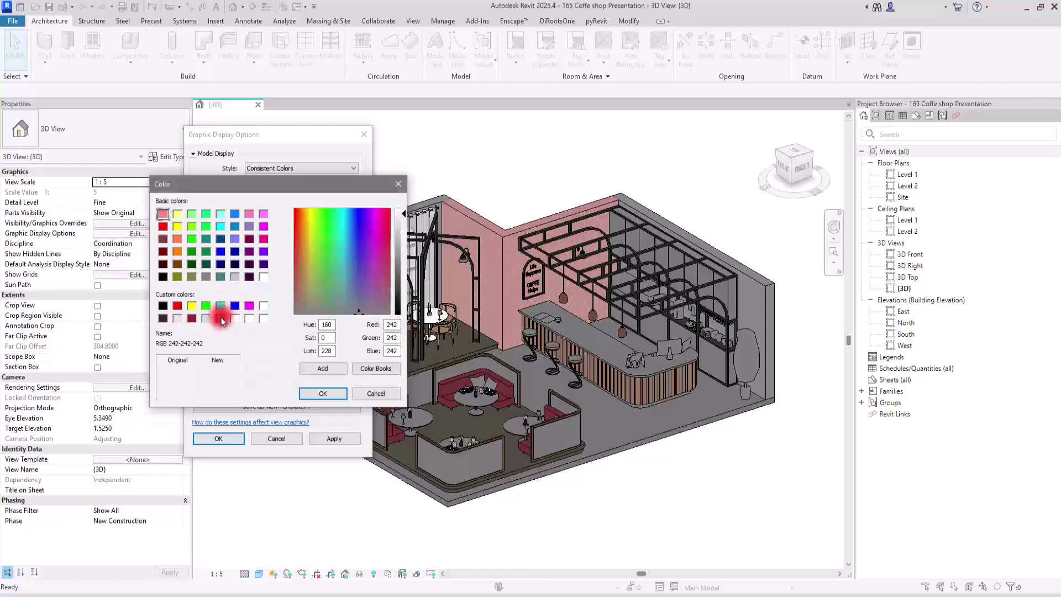
click(322, 393)
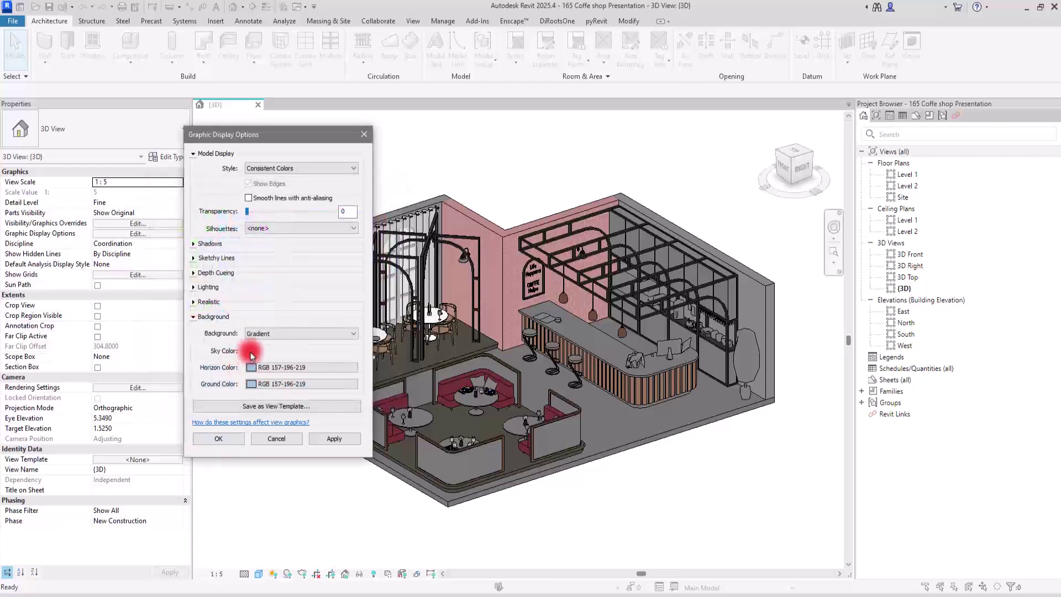
click(248, 352)
click(221, 319)
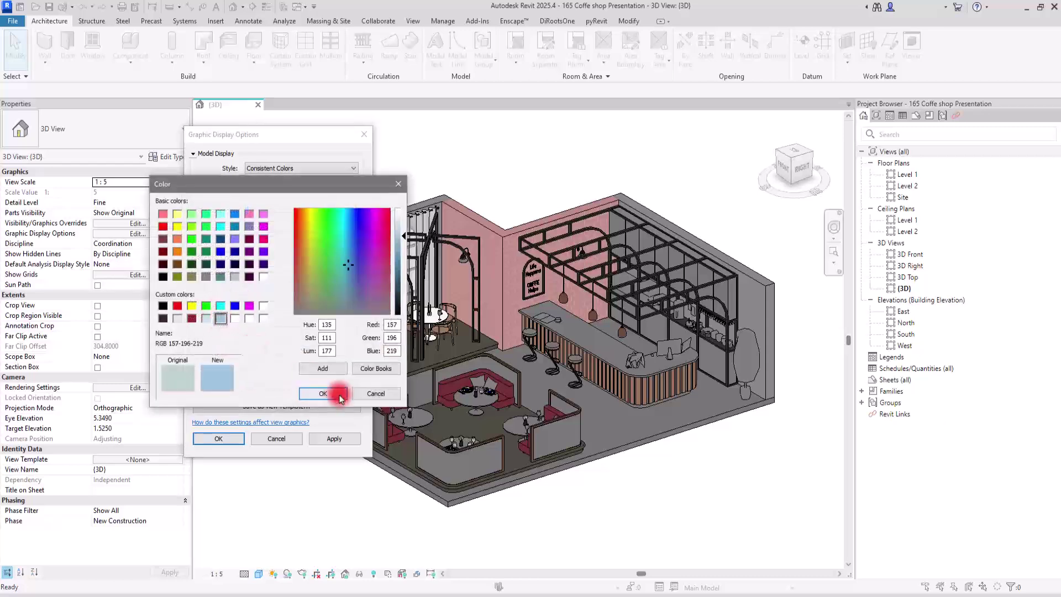
click(320, 393)
click(334, 438)
click(222, 439)
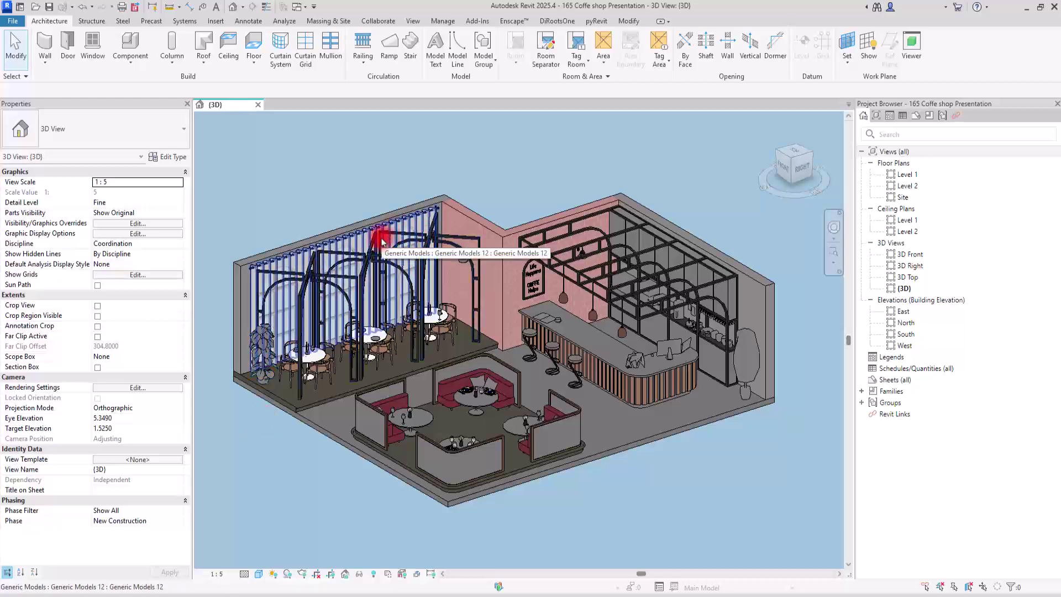
Step: Select the entire coffee shop model and open the view-specific graphics override by element
scroll(402, 252, down, 3)
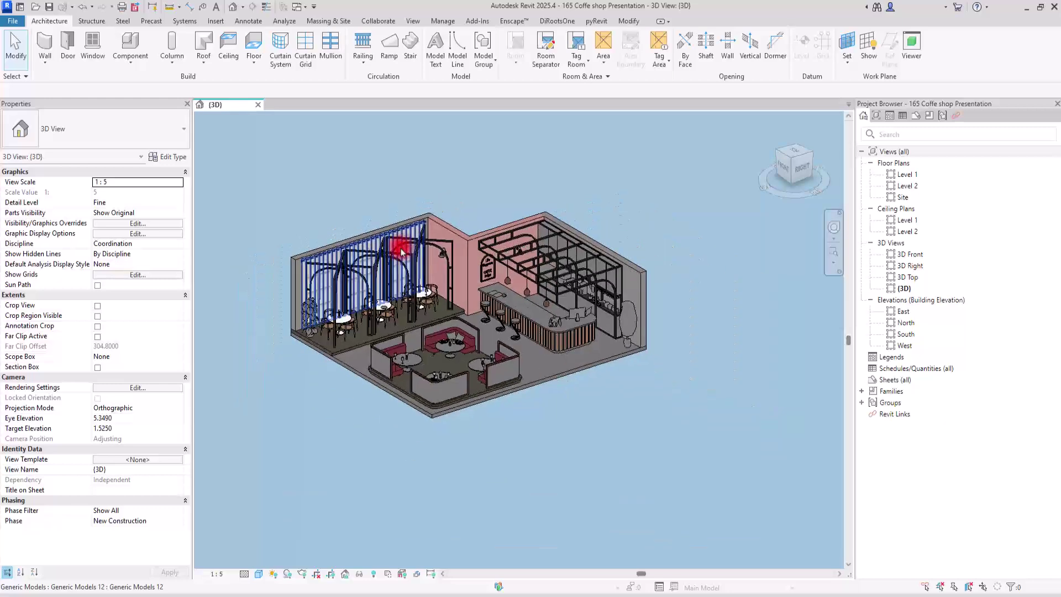
drag(346, 268, 725, 490)
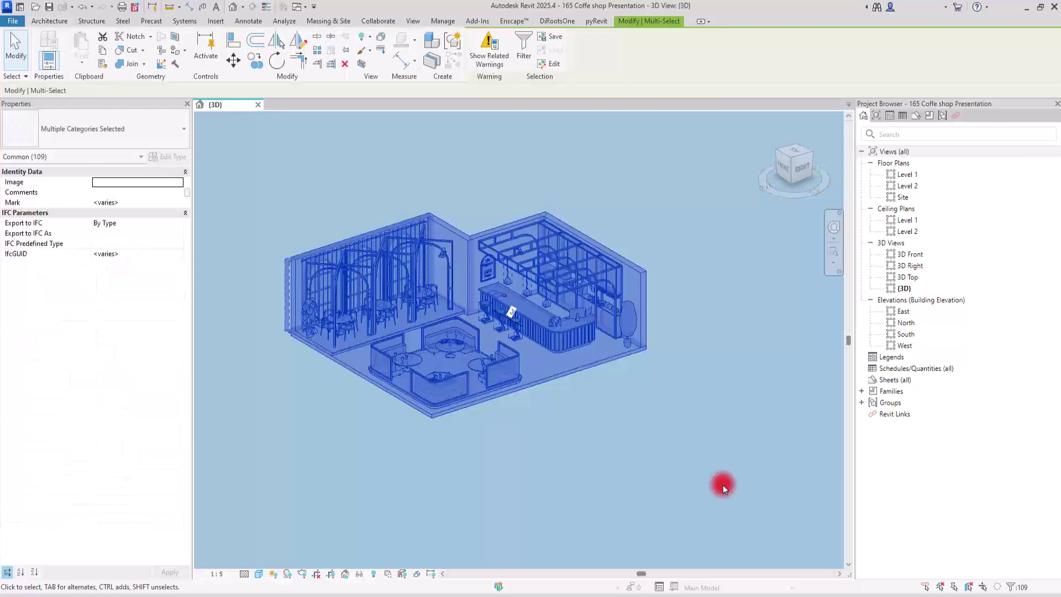
scroll(387, 196, up, 2)
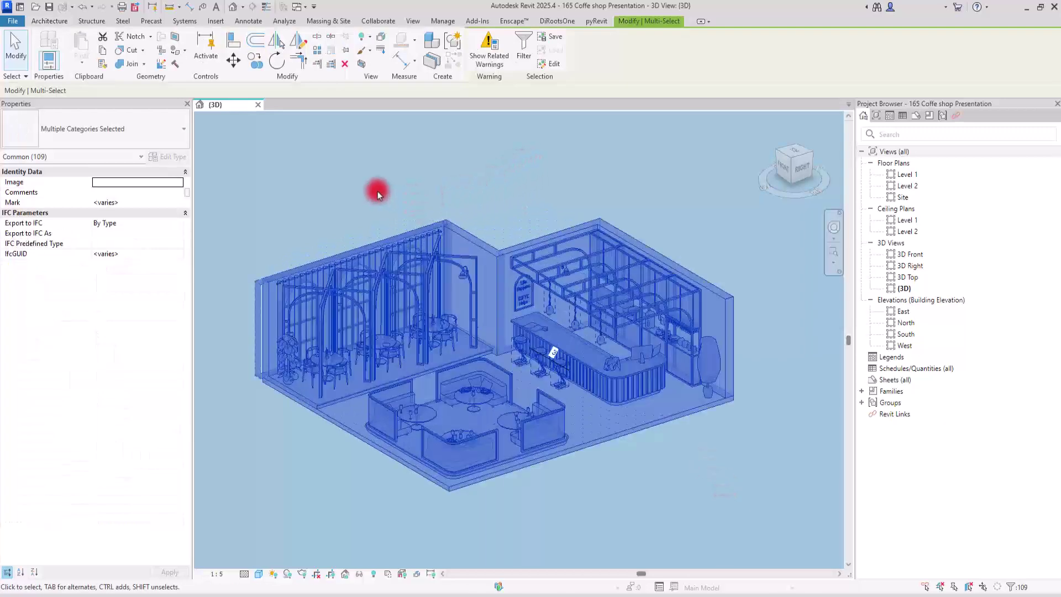
click(363, 56)
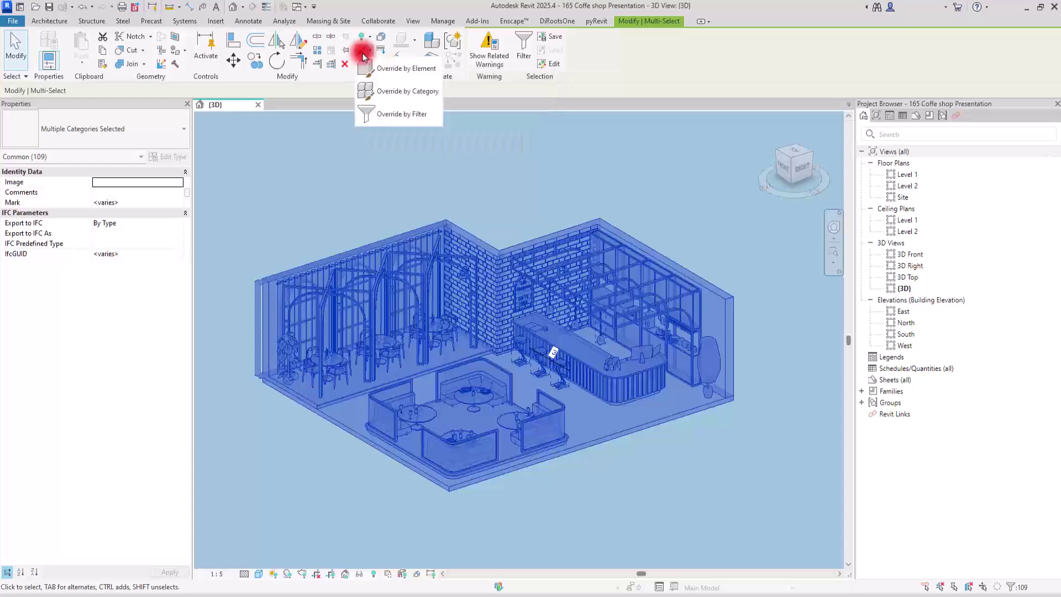
click(368, 66)
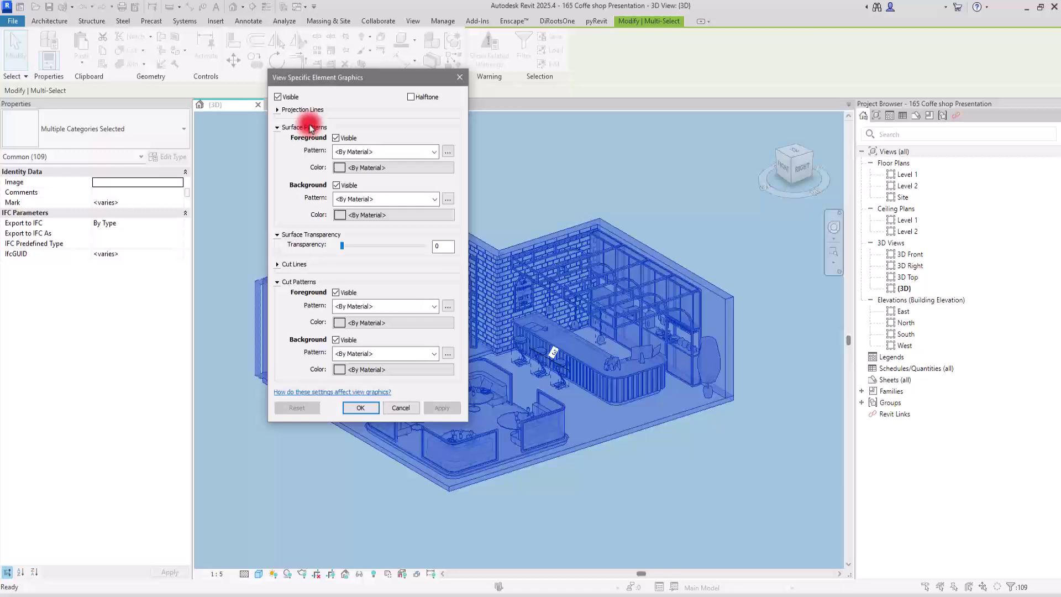
Step: Set the surface pattern foreground color to dark blue RGB 062-107-164 and store it as a custom color
click(339, 167)
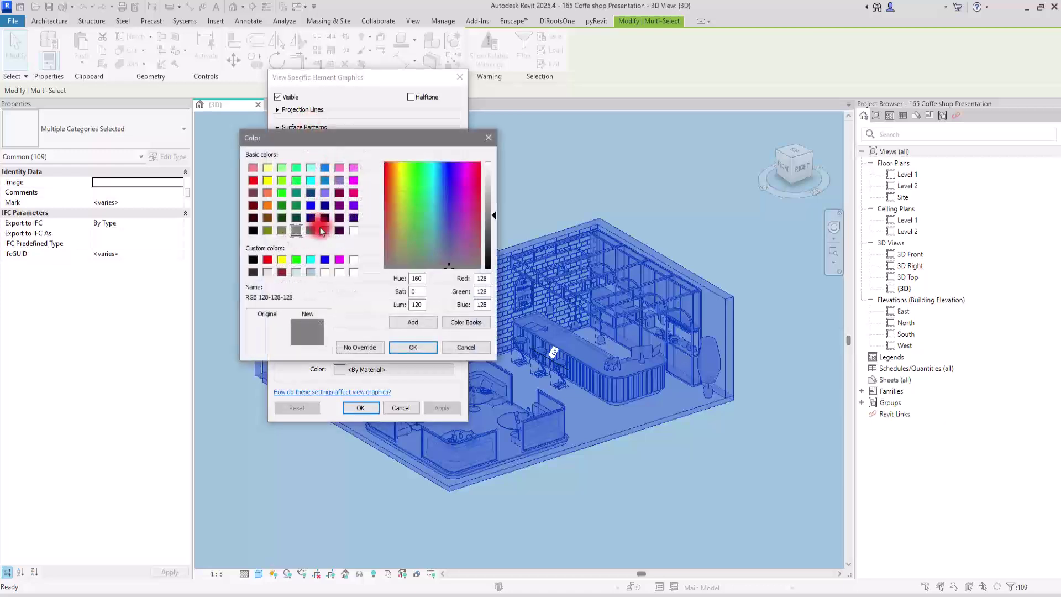
click(326, 272)
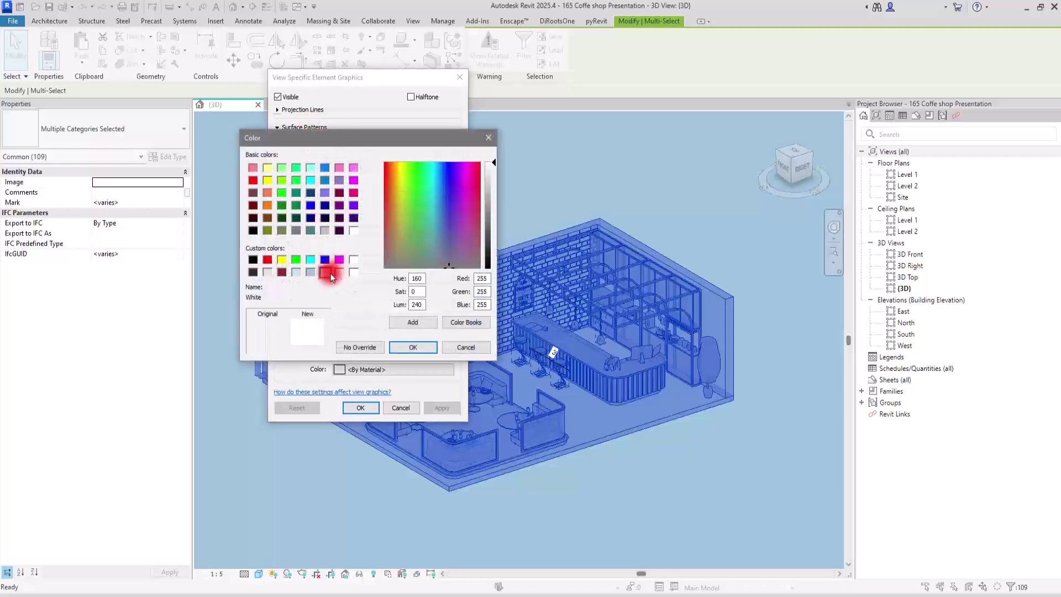
drag(494, 170, 494, 194)
click(438, 213)
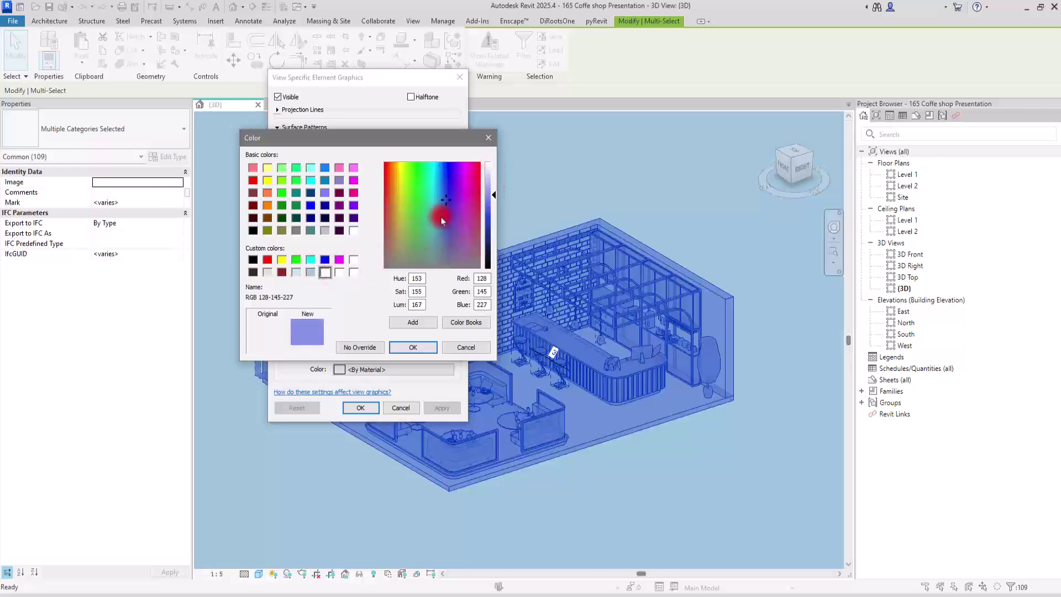
click(442, 227)
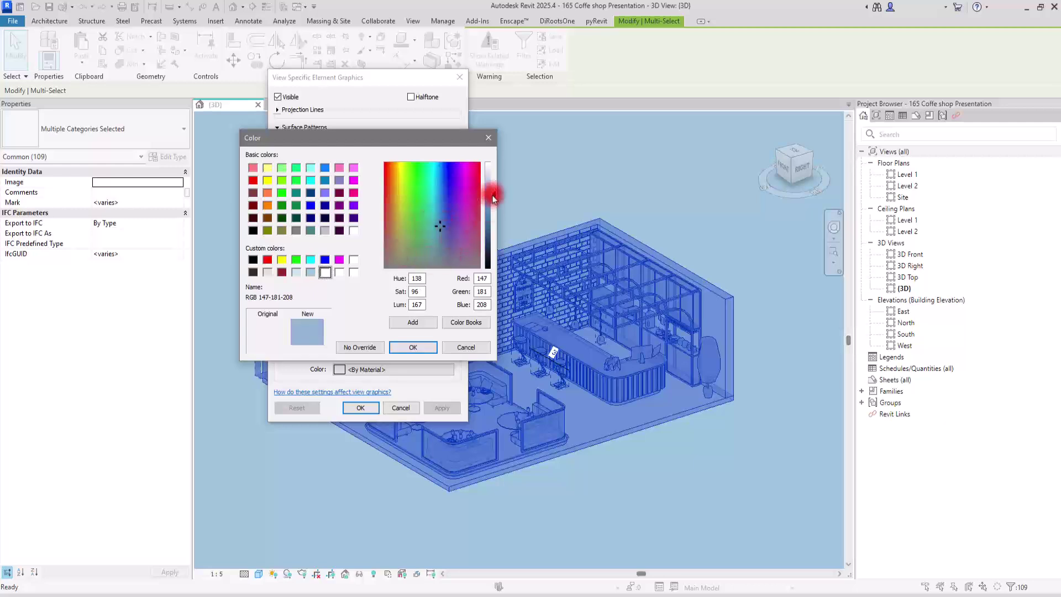
drag(492, 195, 493, 219)
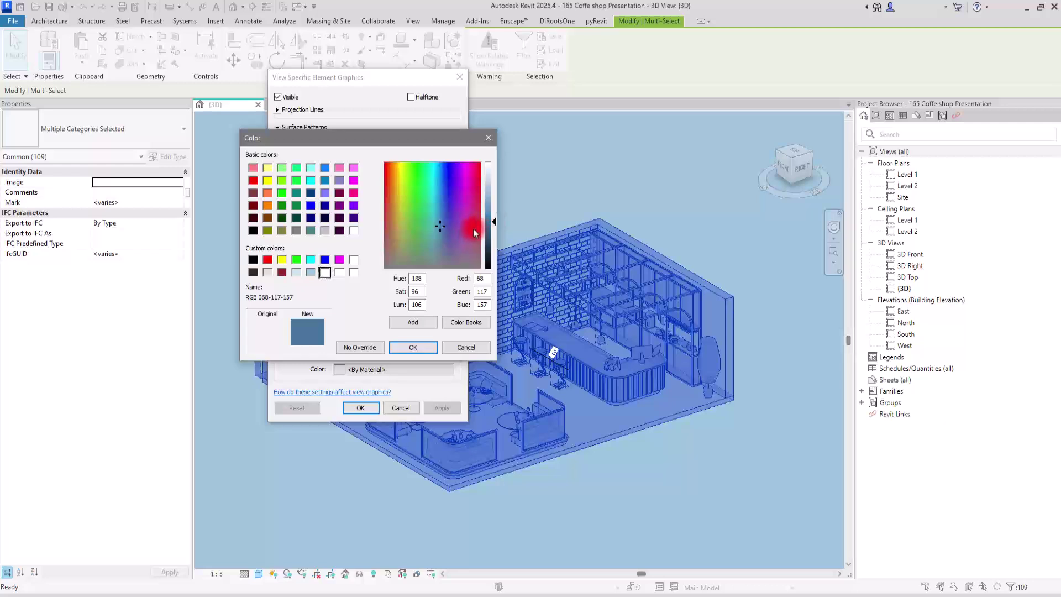
click(438, 228)
mouse_move(441, 227)
mouse_down()
mouse_move(434, 222)
mouse_move(442, 224)
mouse_up()
click(412, 323)
click(411, 348)
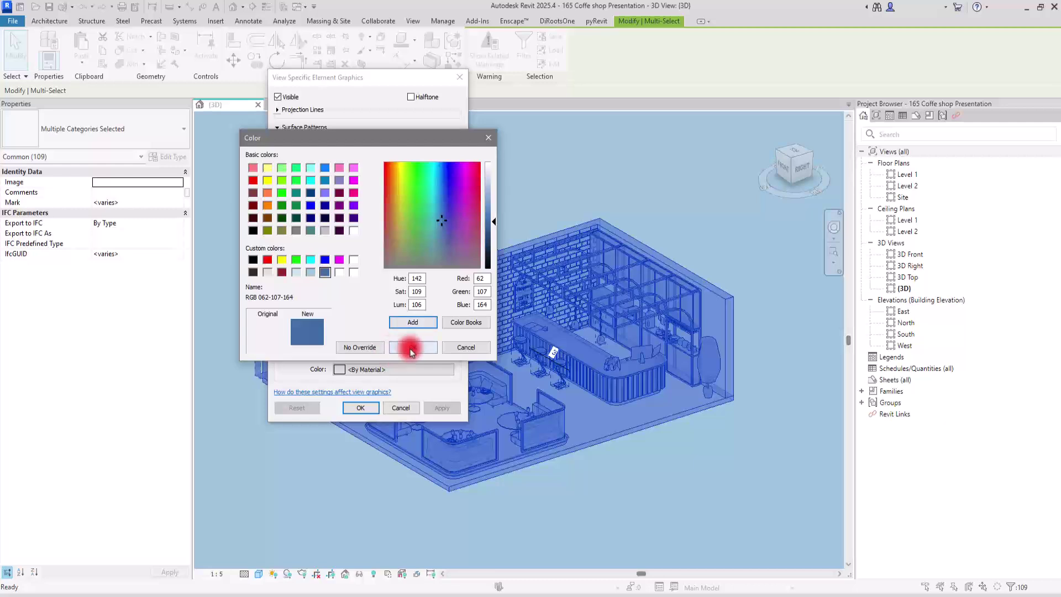
Step: Set the surface foreground pattern to solid fill and expand the Projection Lines settings
click(304, 167)
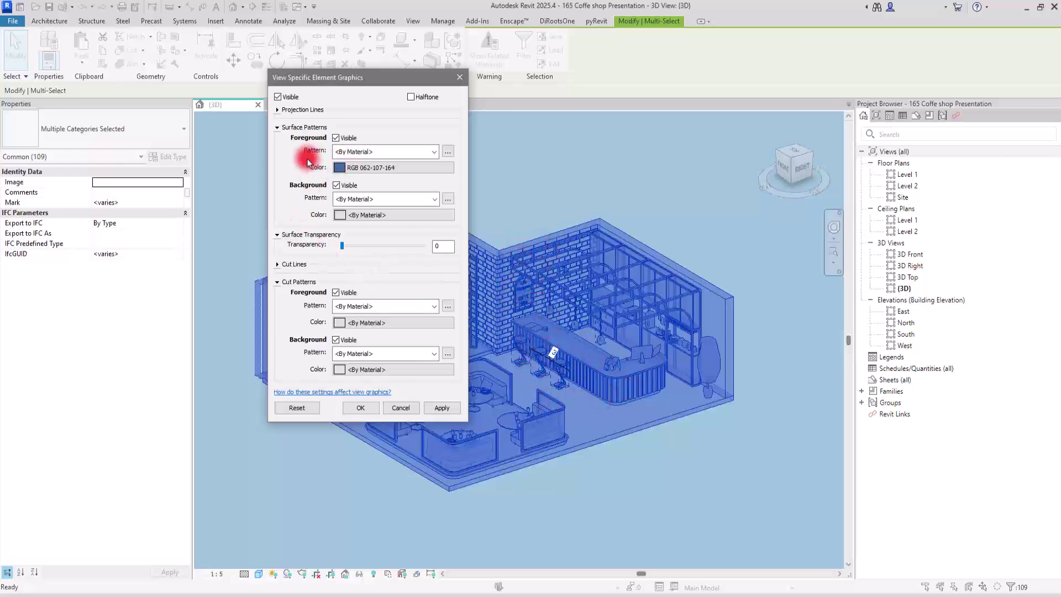
click(435, 152)
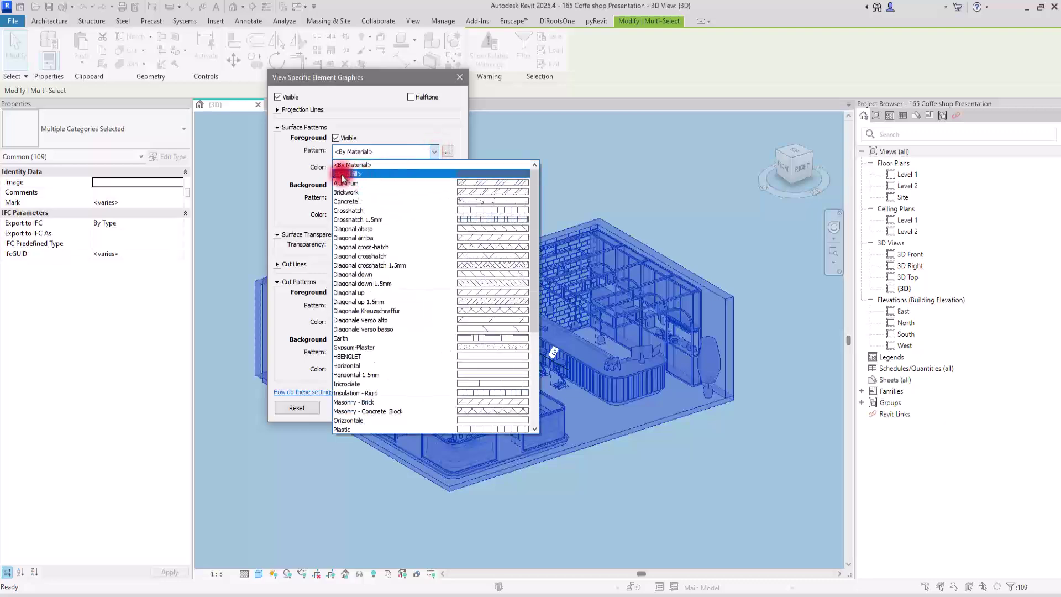
click(343, 175)
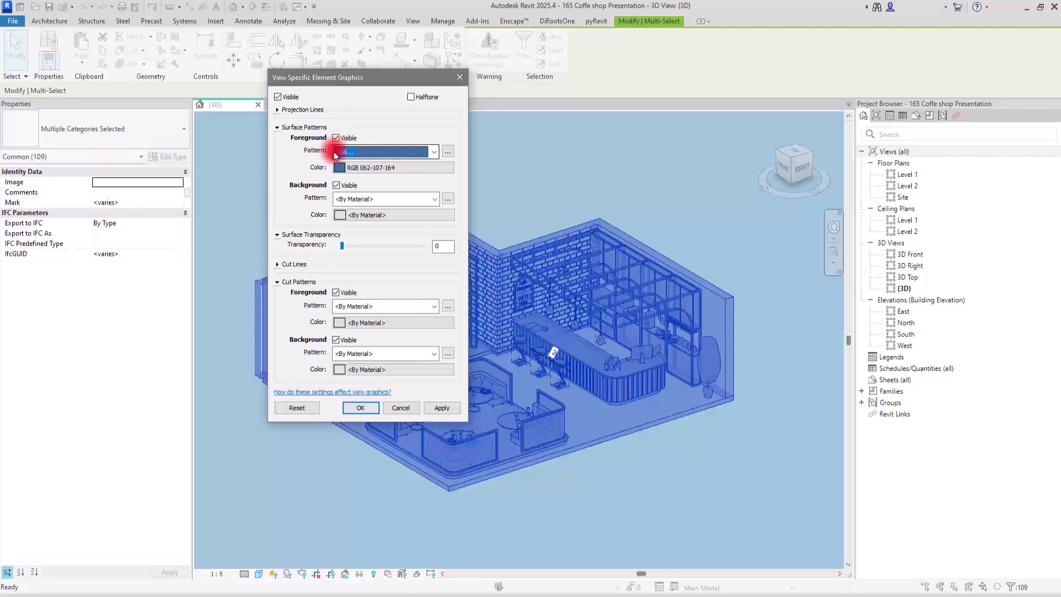
click(278, 113)
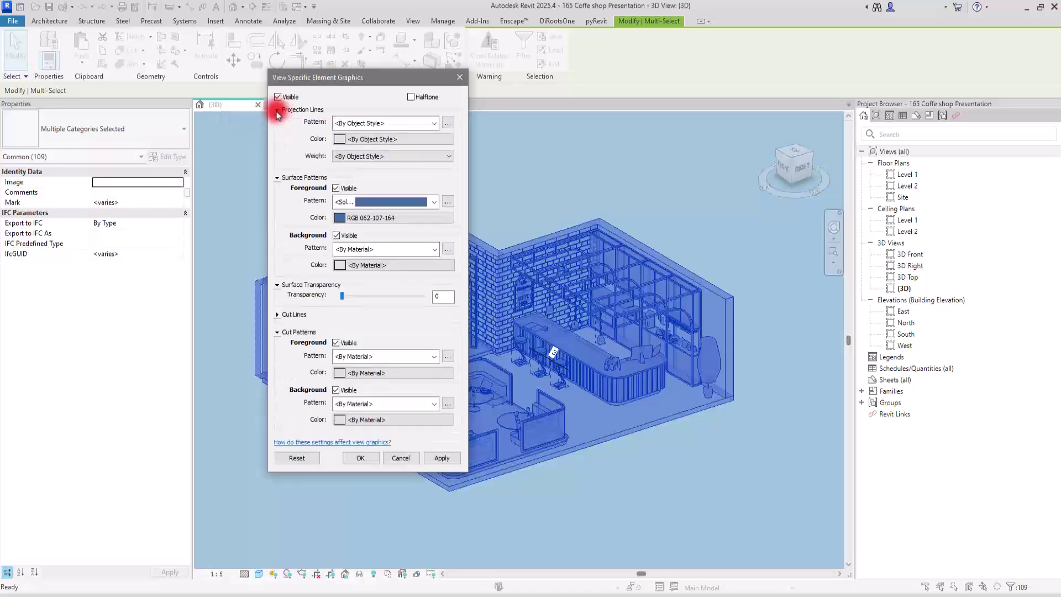
Step: Set the projection line color to white and apply the graphics override to the entire coffee shop model
click(339, 139)
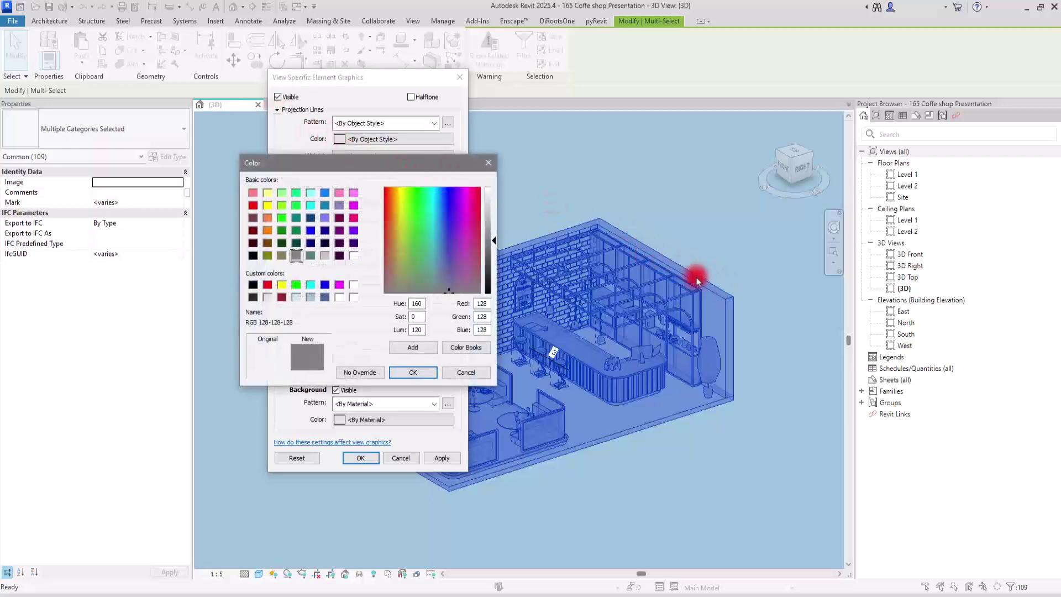
click(354, 256)
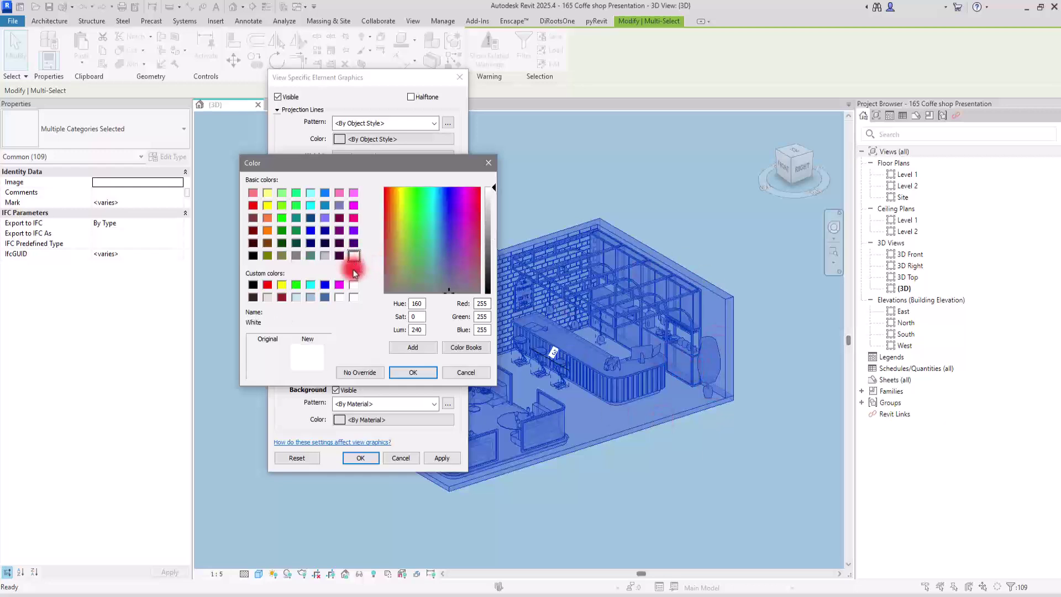
click(412, 372)
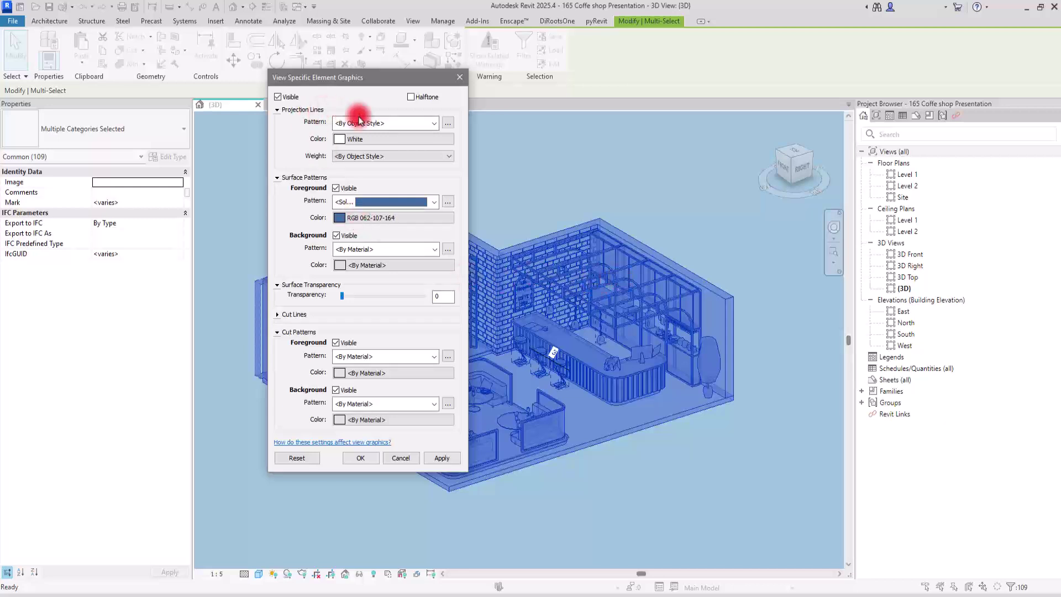
click(369, 460)
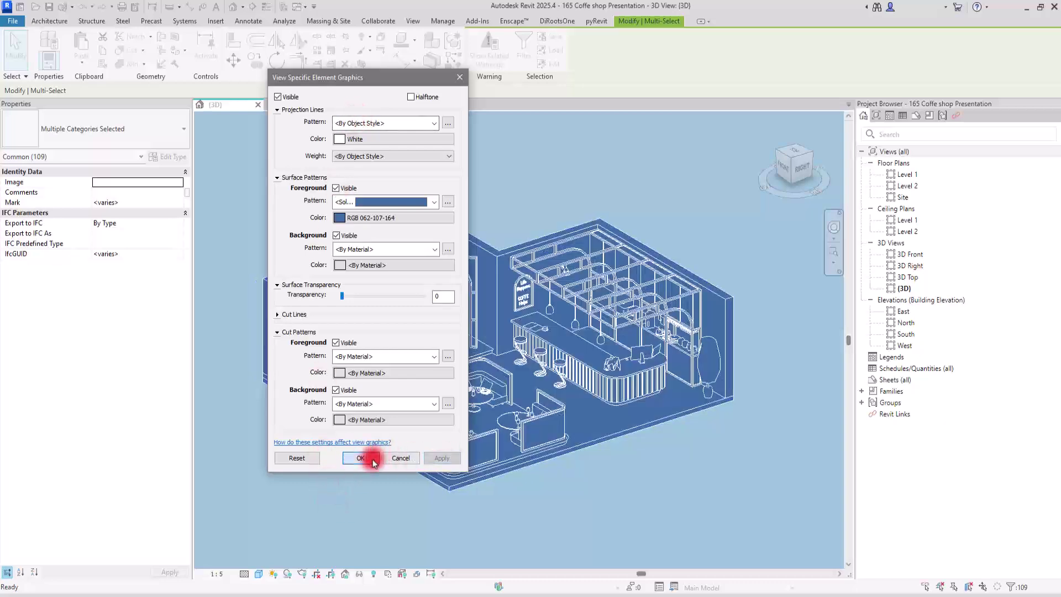
click(624, 518)
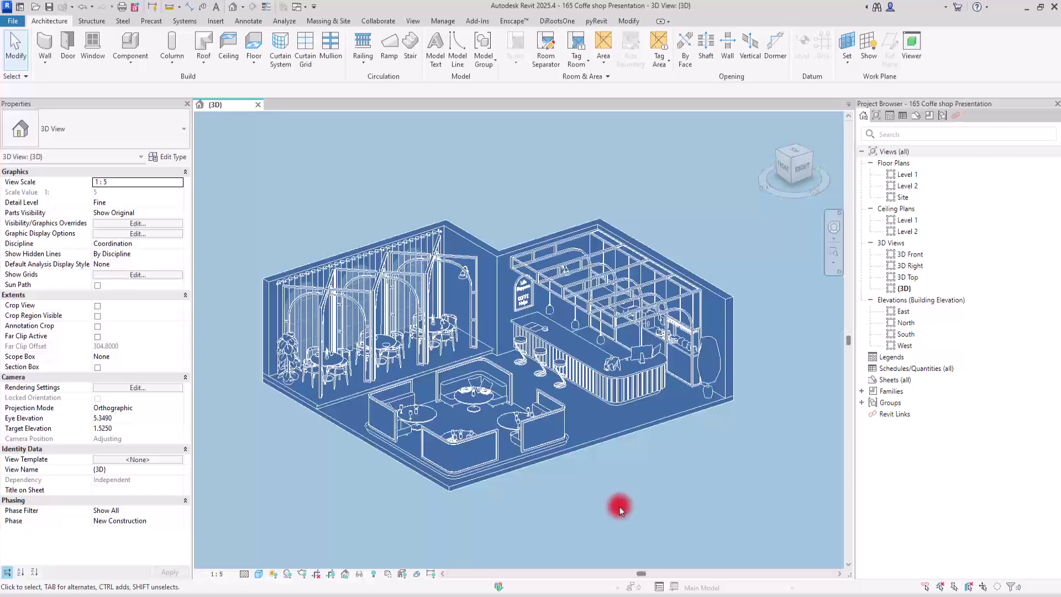
Step: Examine the white linework and blue surfaces of the coffee shop from several angles, including the wall sign and arches up close
mouse_move(621, 496)
shift+middle_down()
mouse_move(637, 490)
mouse_move(668, 514)
mouse_move(621, 490)
shift+middle_up()
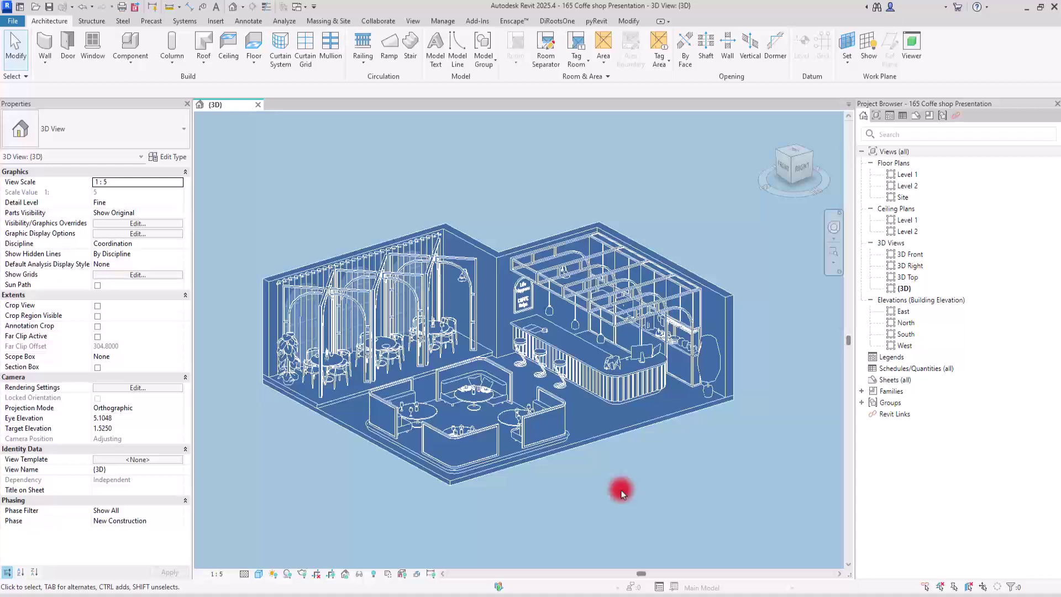
middle_drag(603, 481, 602, 454)
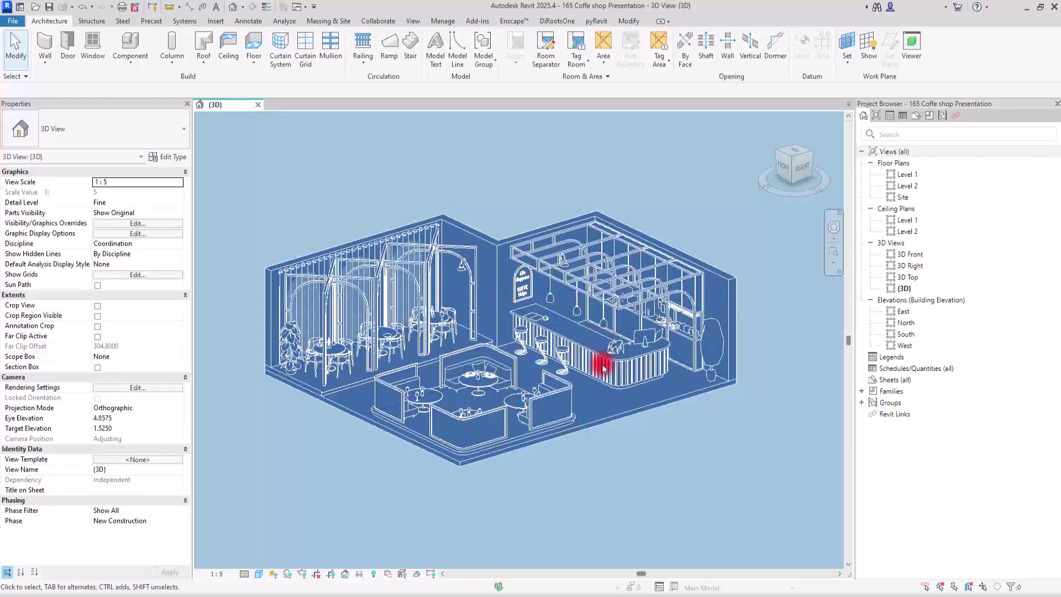
scroll(490, 270, up, 3)
scroll(499, 275, down, 3)
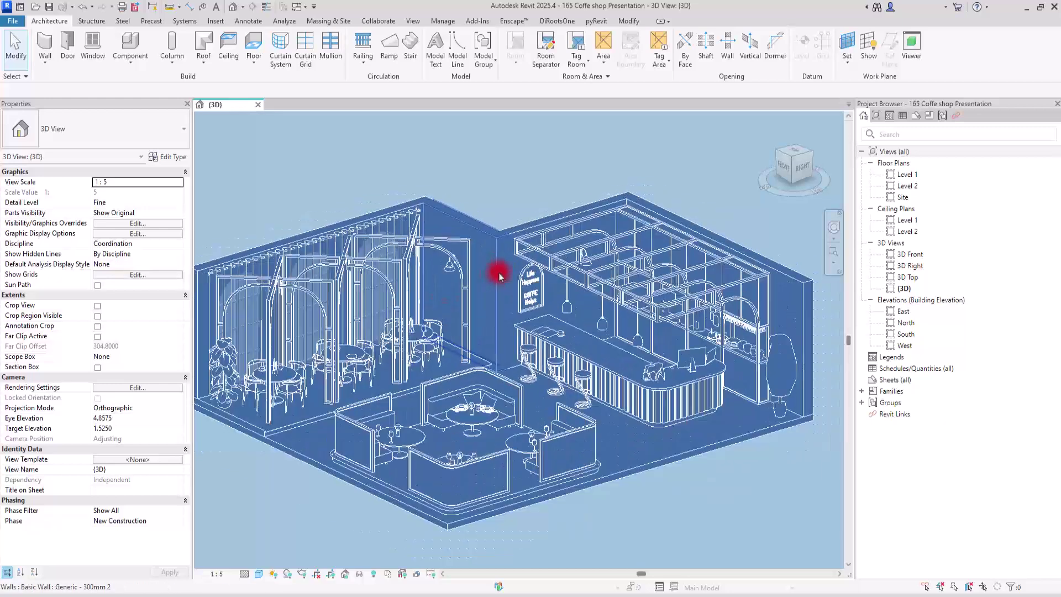
shift+middle_drag(516, 446, 536, 470)
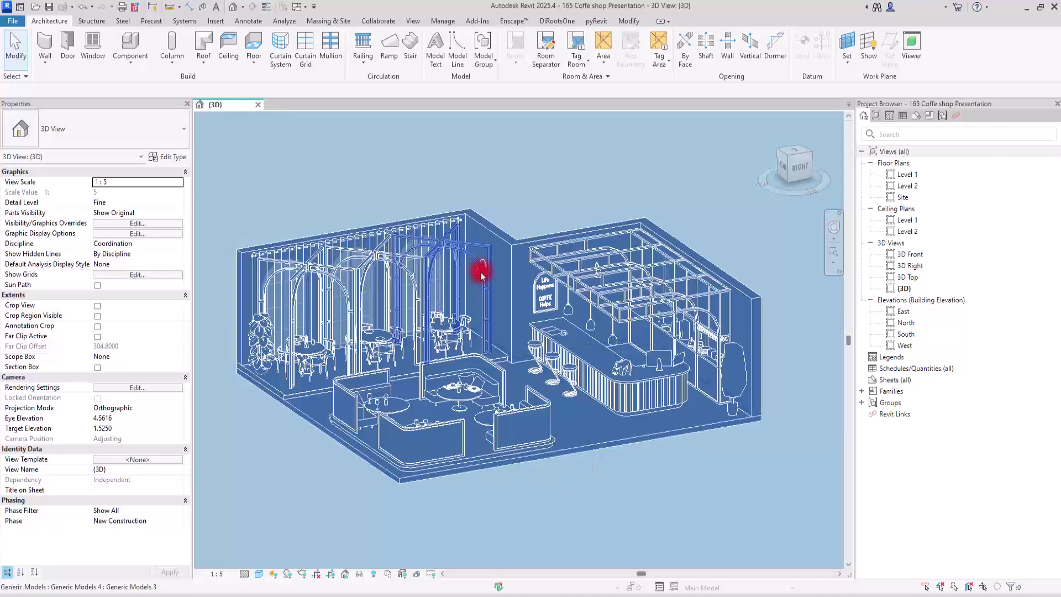
scroll(550, 225, up, 5)
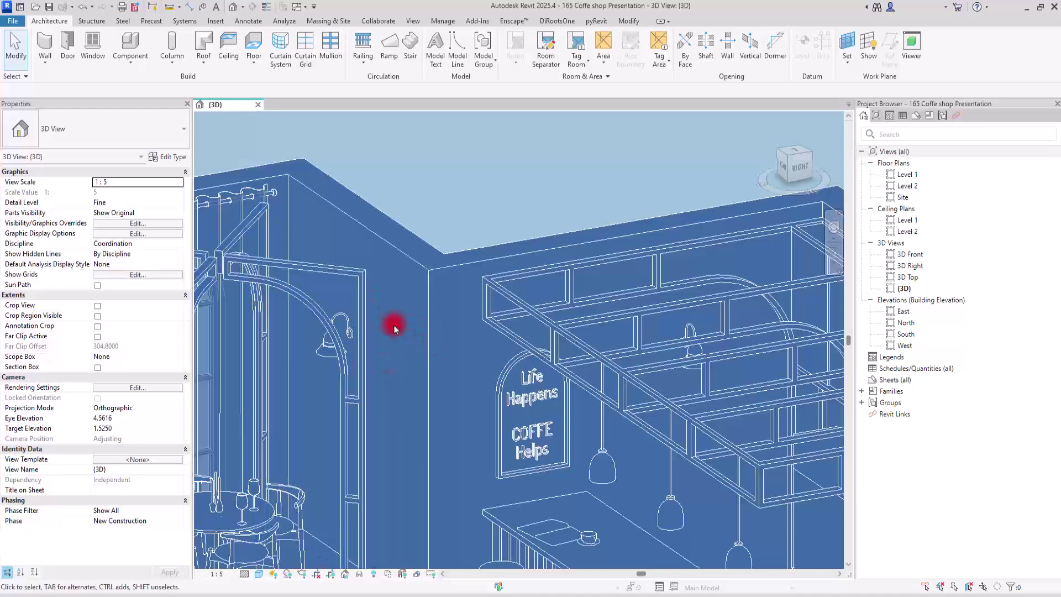
scroll(457, 238, down, 8)
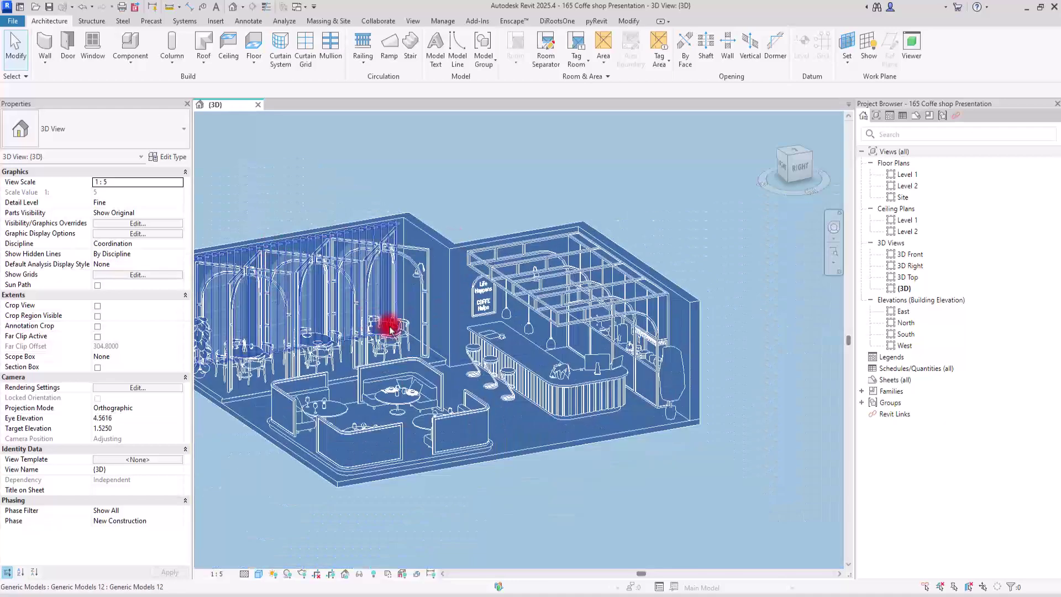
shift+middle_drag(317, 315, 452, 268)
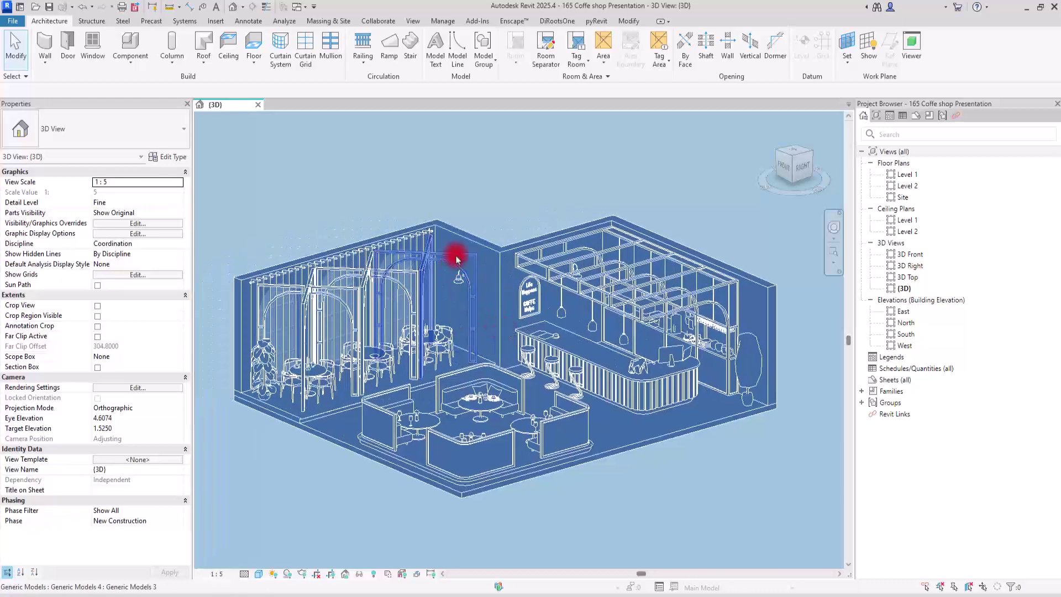
Step: Select the seating arches, the bar's overhead frame and back shelving, and the booth partitions, and open their view-specific graphics override by element
click(456, 258)
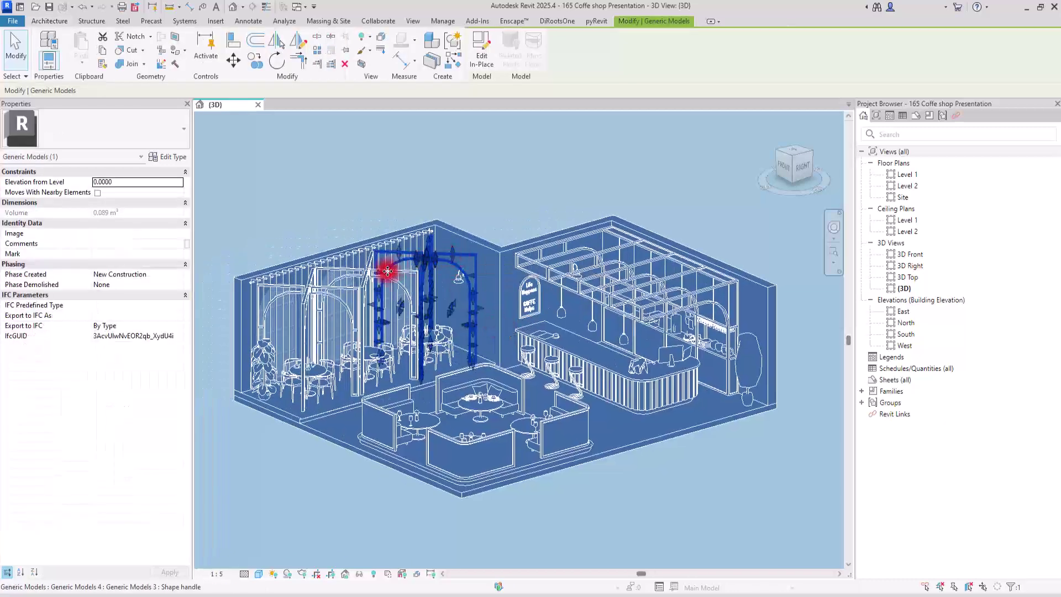
ctrl+click(342, 284)
ctrl+click(305, 287)
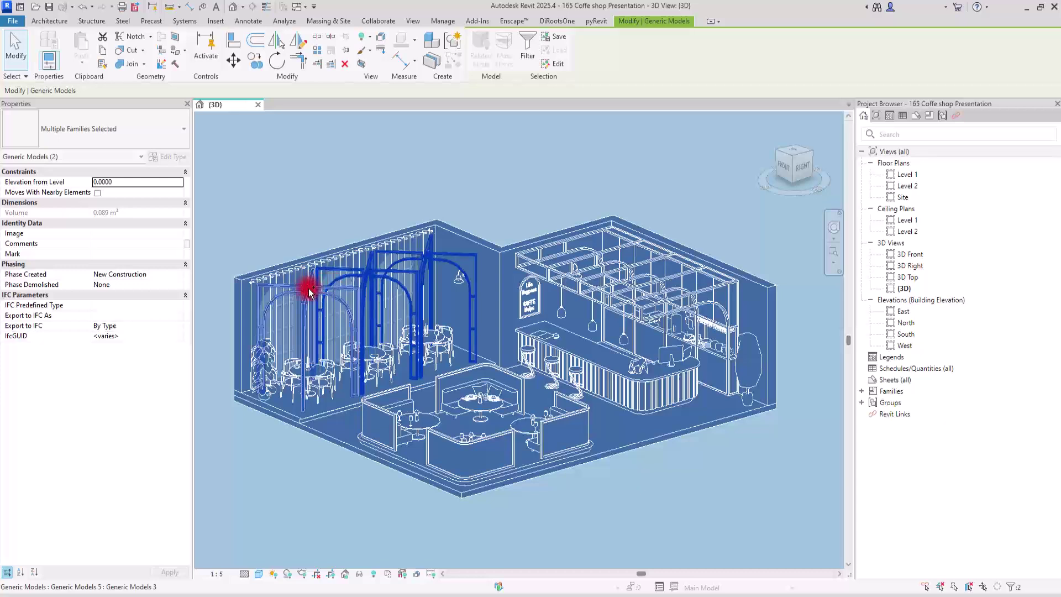
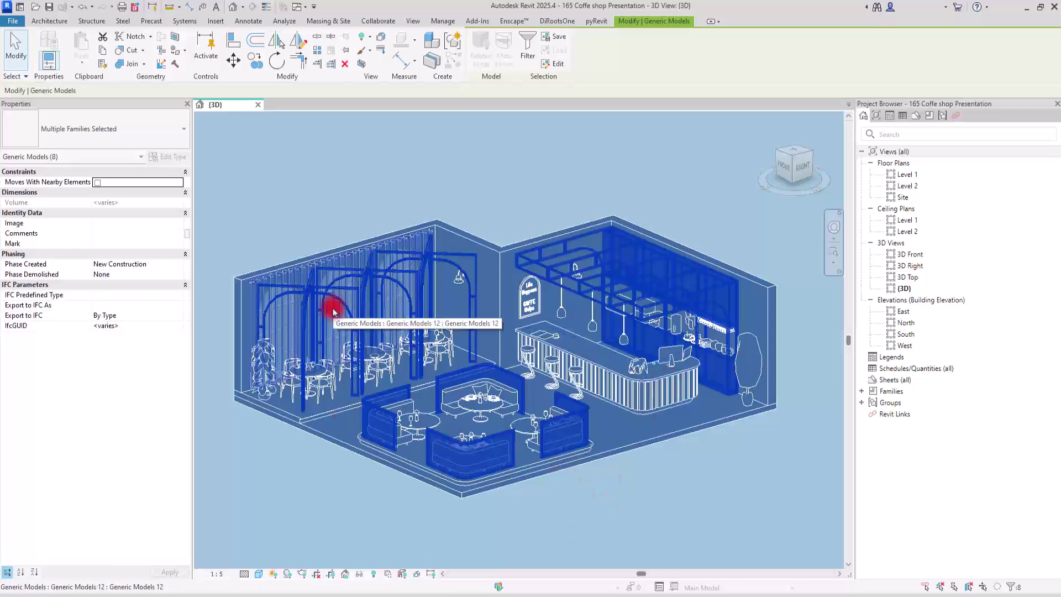
click(368, 57)
click(381, 67)
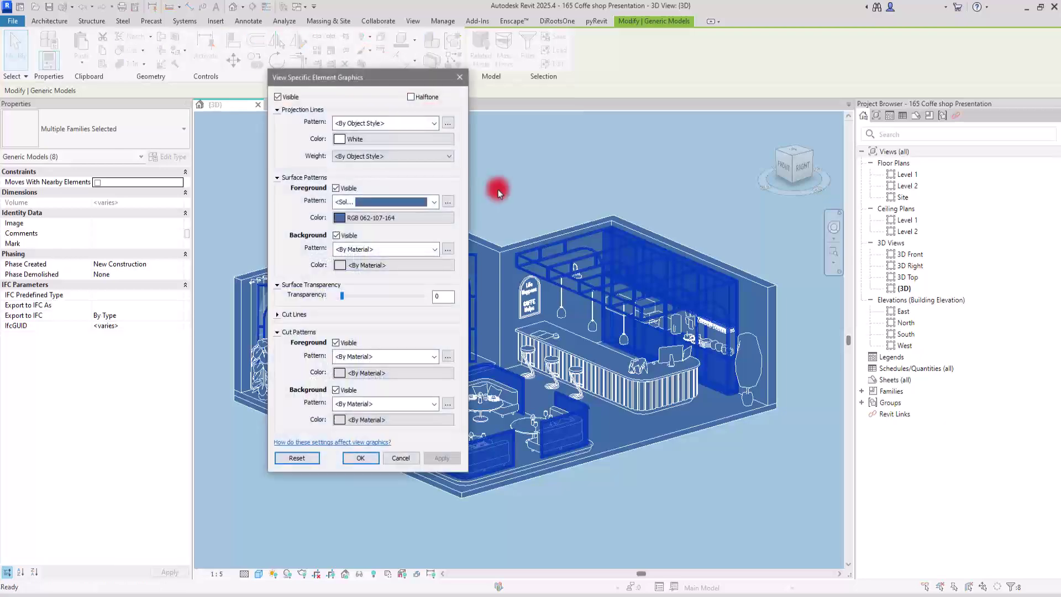
Step: Set the selected elements' surface foreground pattern color to very light blue RGB 220-233-245 and apply the override
click(341, 219)
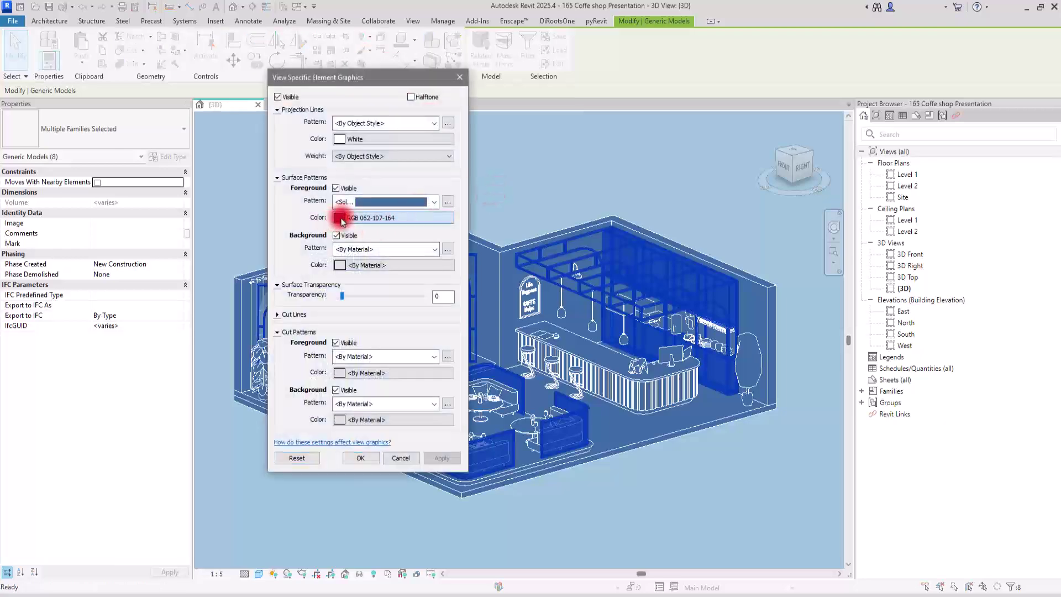
drag(346, 157, 636, 106)
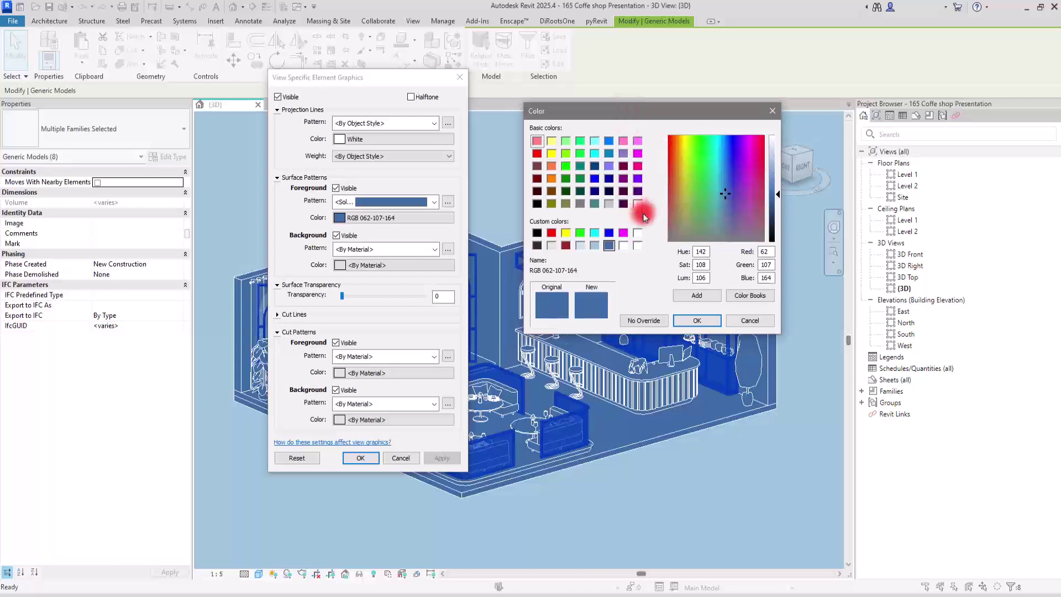
drag(777, 193, 777, 152)
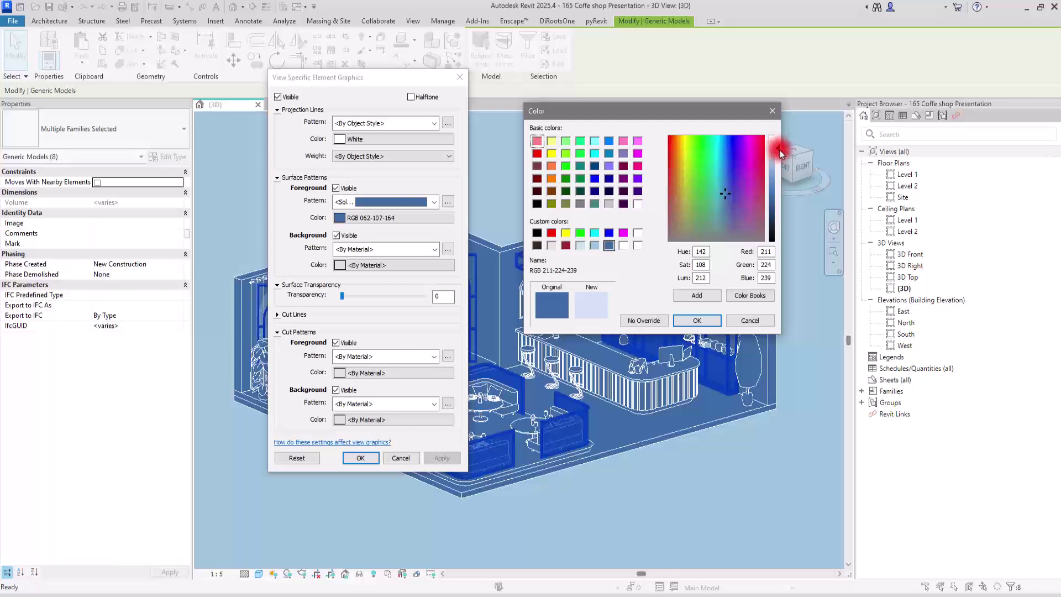
drag(719, 190, 675, 180)
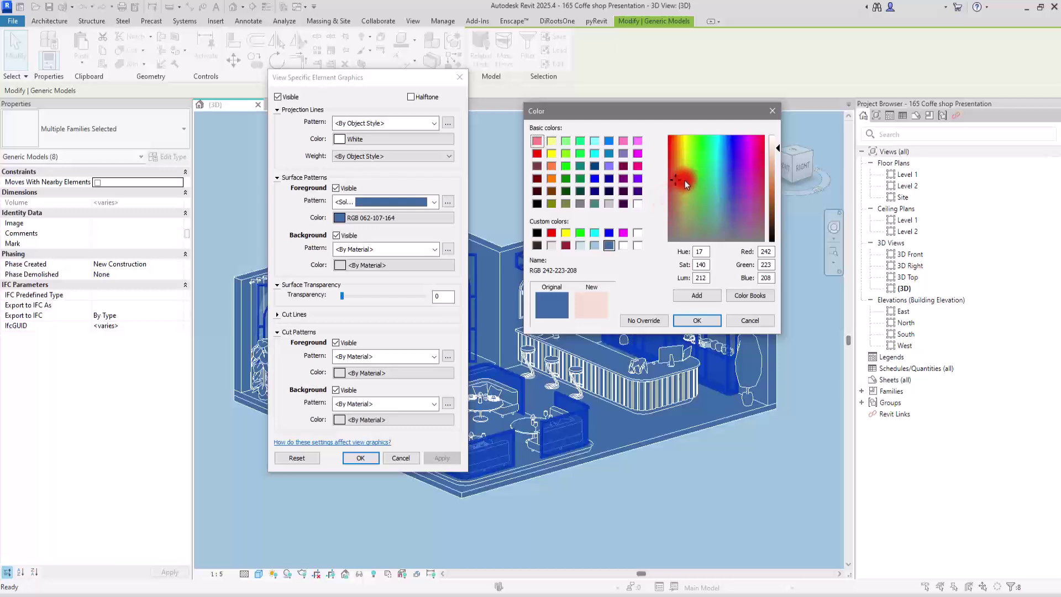
drag(682, 180, 724, 182)
click(776, 150)
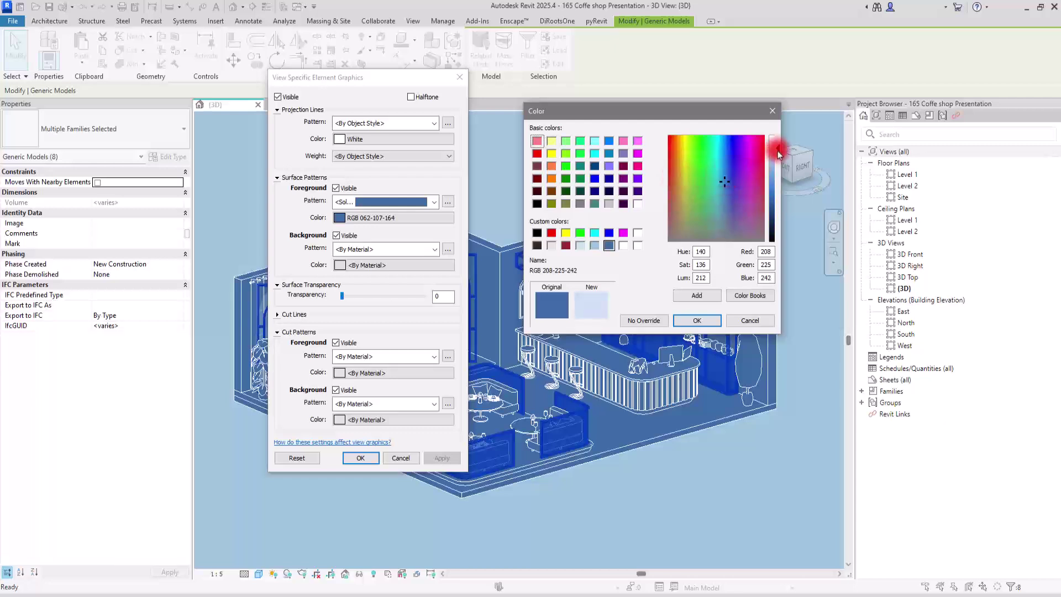
drag(777, 154, 777, 145)
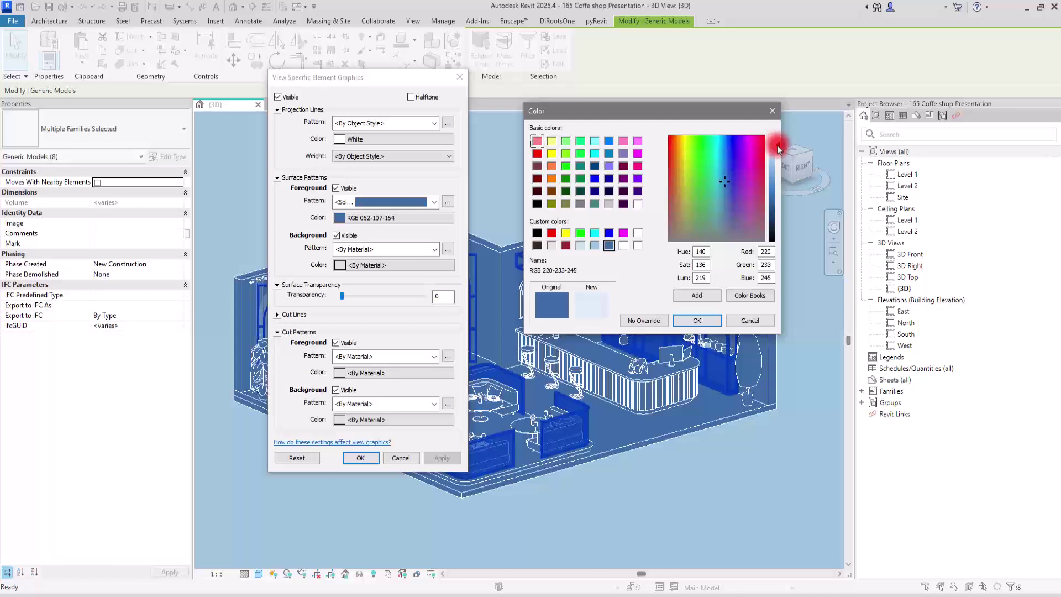
click(589, 307)
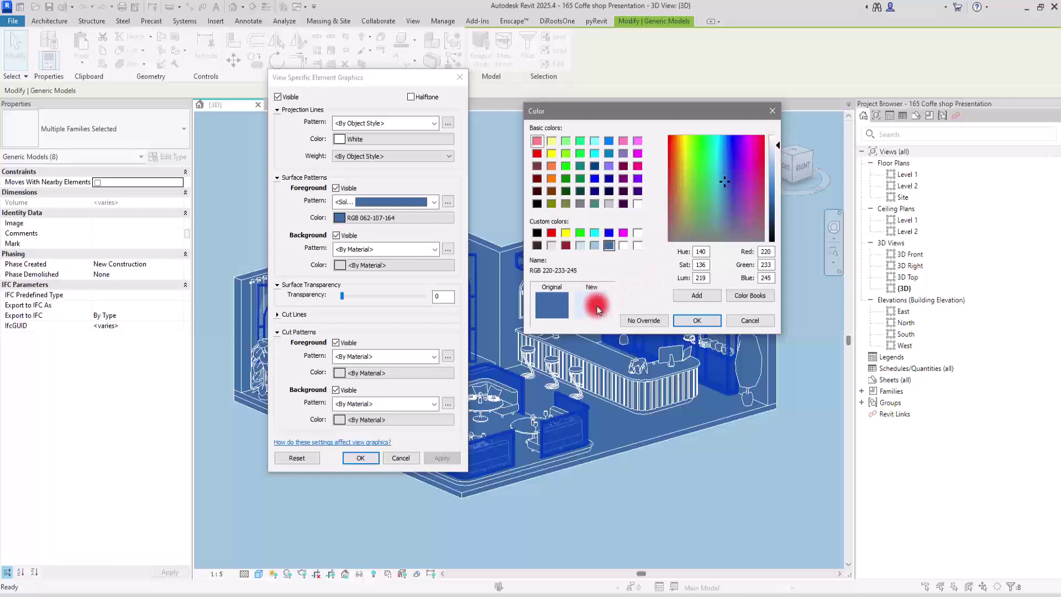
click(702, 319)
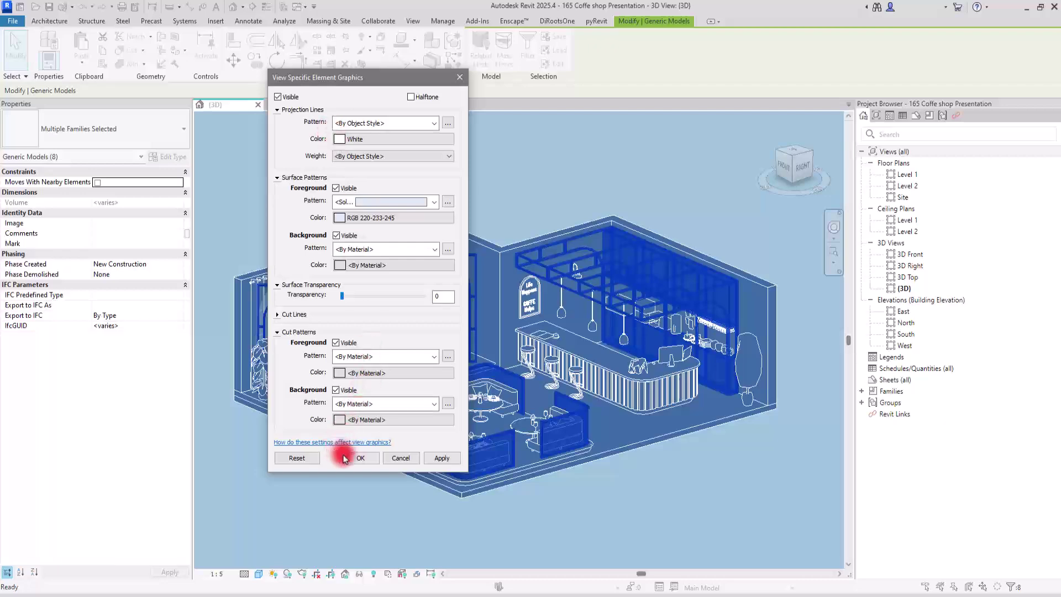
click(361, 459)
click(541, 187)
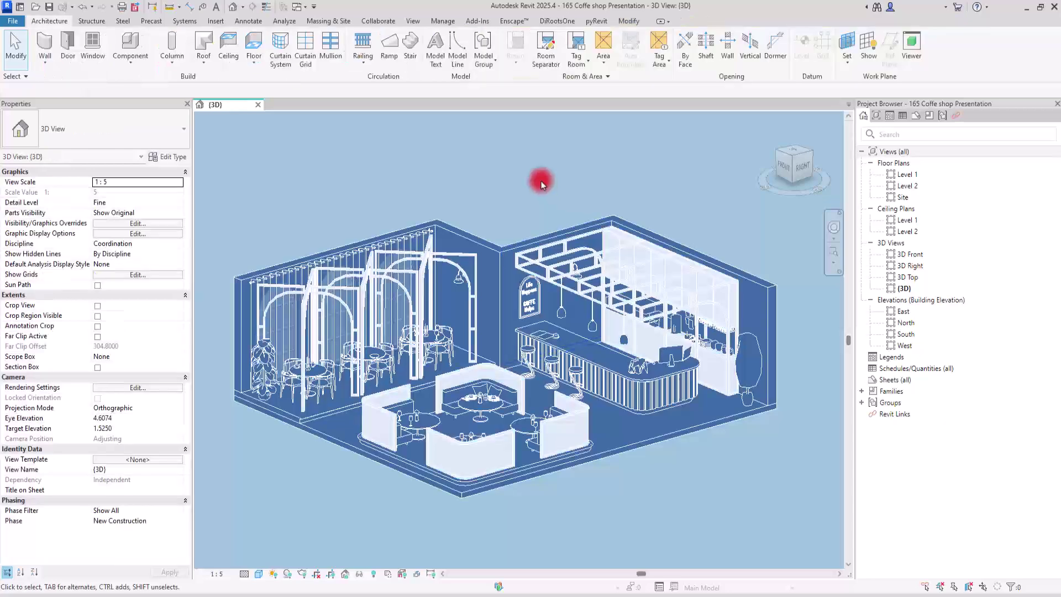
Step: Reselect the previously overridden arches, bar frame and booth partitions, and set their surface transparency to 20
right_click(535, 161)
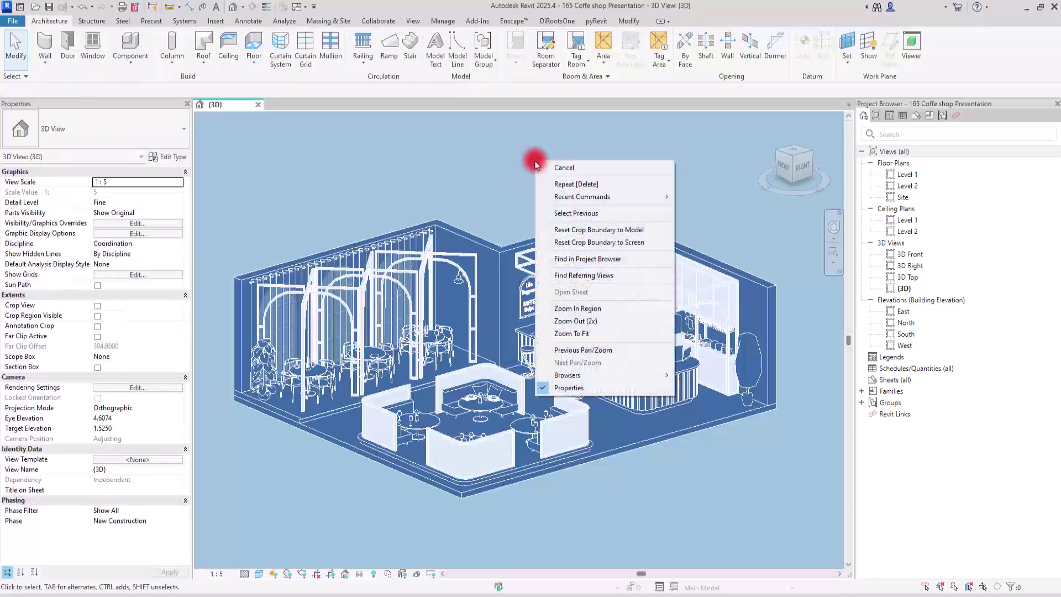
click(569, 215)
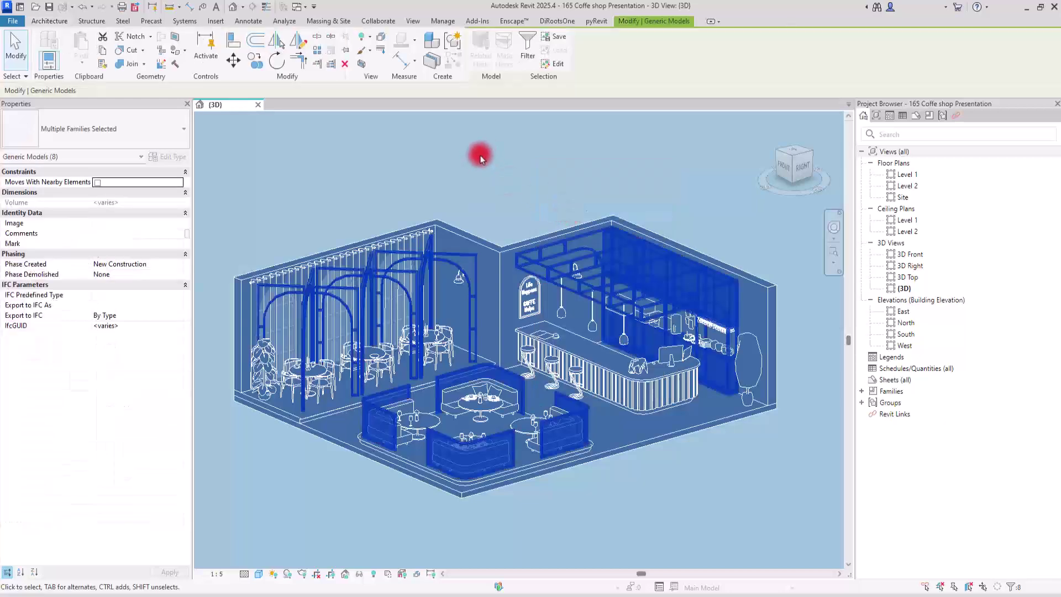
click(369, 50)
click(376, 68)
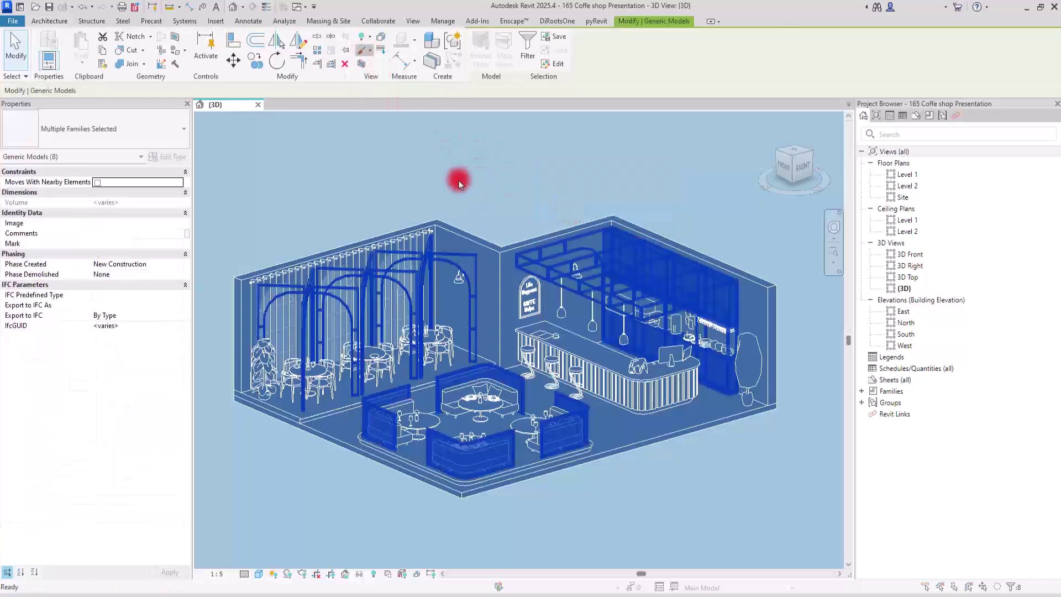
drag(446, 297, 413, 295)
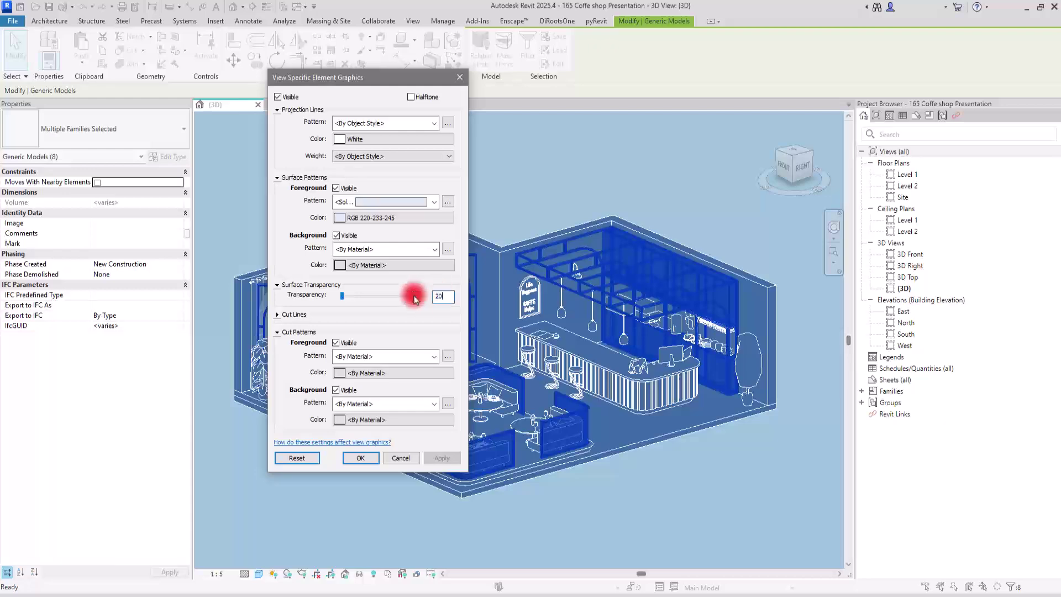
key(Return)
click(528, 171)
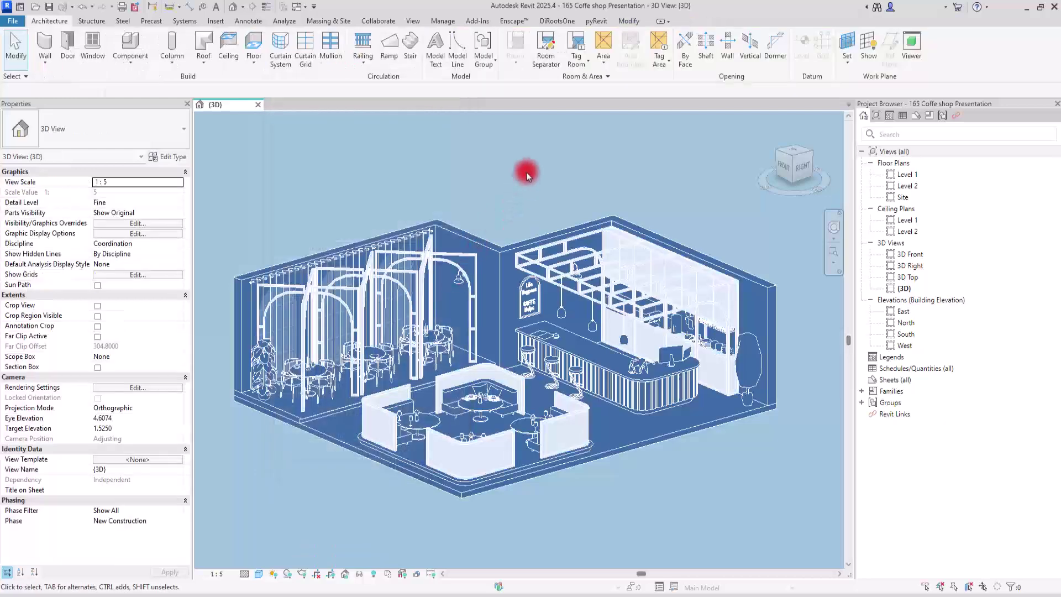
Step: Select the seating arches, the bar's overhead frame and back shelving, and all four booth partitions
scroll(464, 481, up, 3)
scroll(464, 481, down, 3)
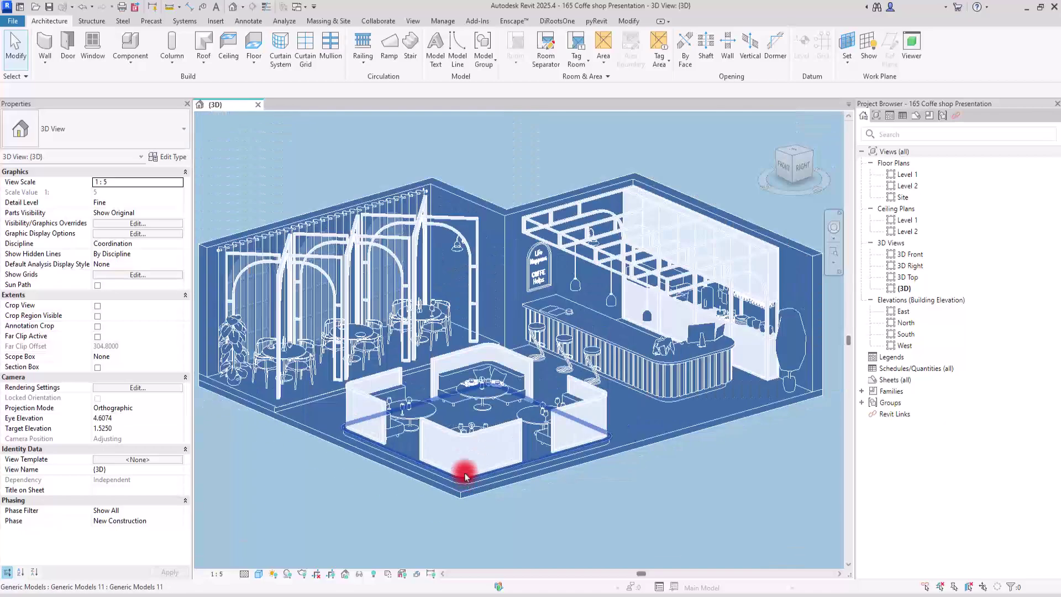
scroll(472, 364, up, 3)
scroll(472, 365, down, 4)
scroll(474, 265, up, 4)
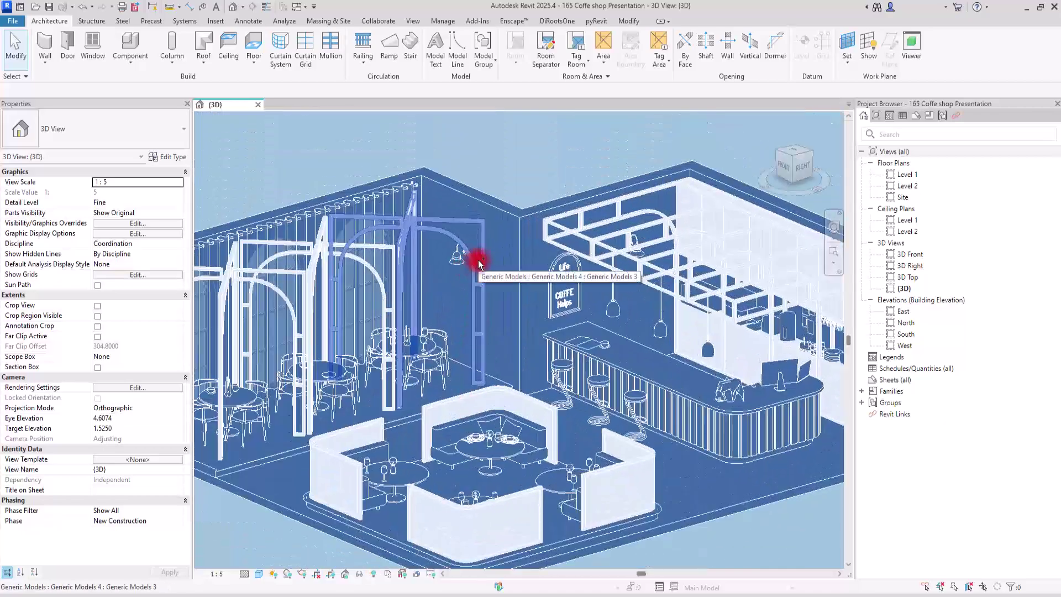
click(478, 262)
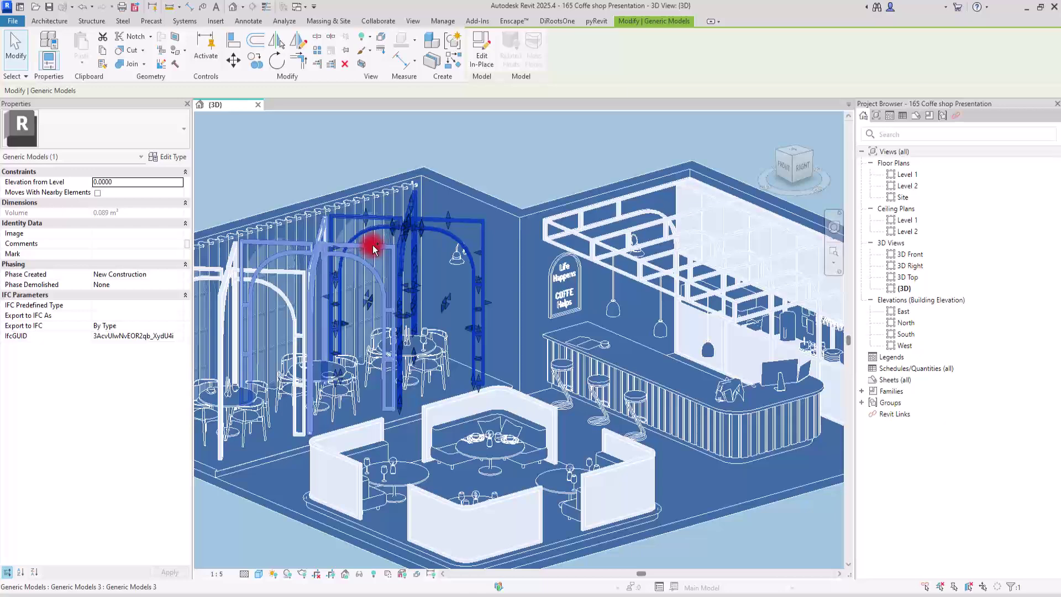
ctrl+click(237, 273)
ctrl+click(237, 268)
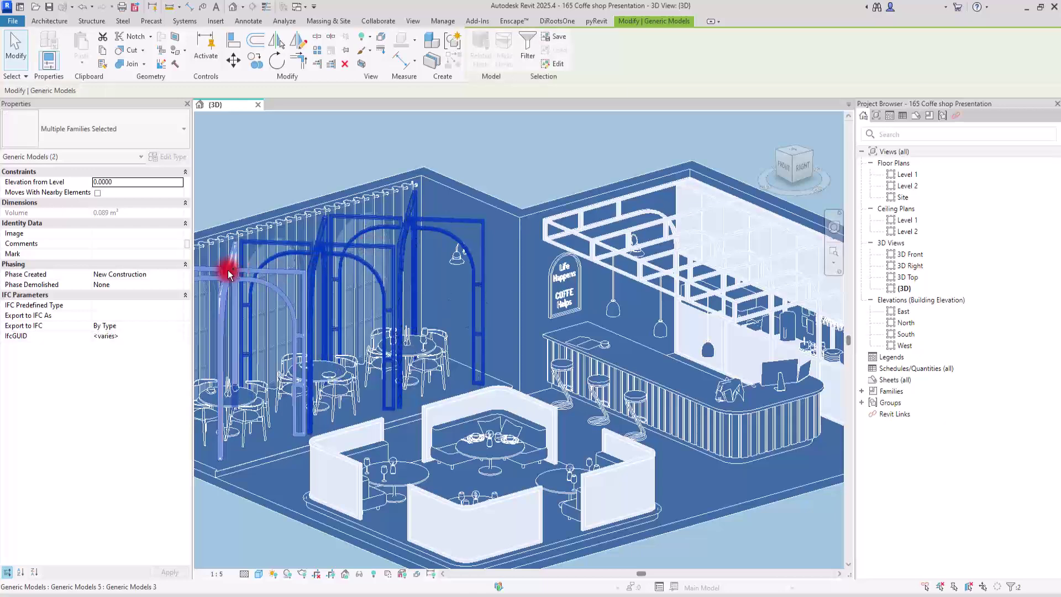
ctrl+click(623, 203)
ctrl+click(492, 388)
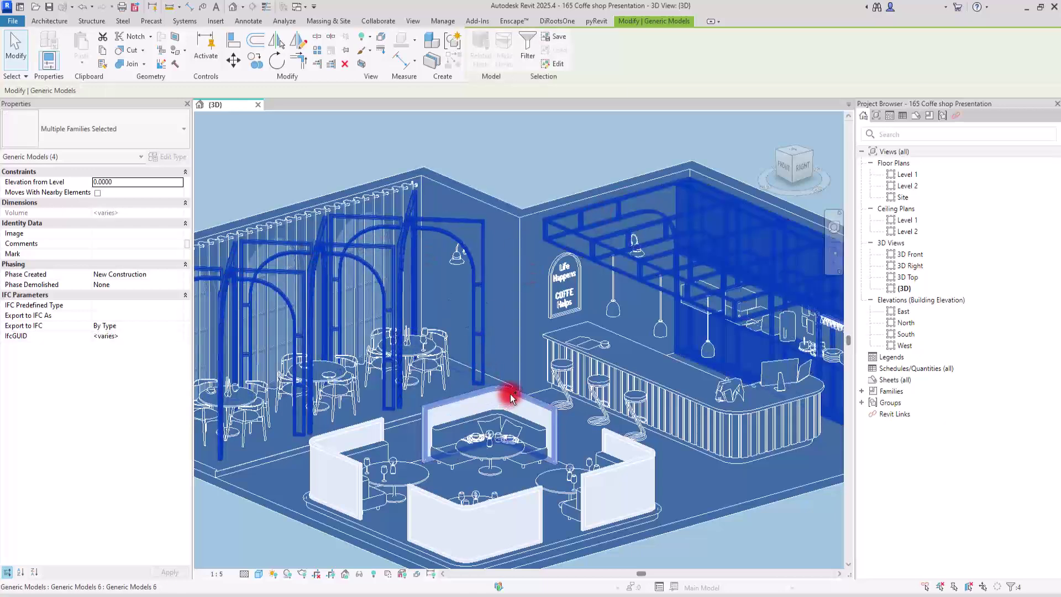
ctrl+click(369, 430)
ctrl+click(473, 502)
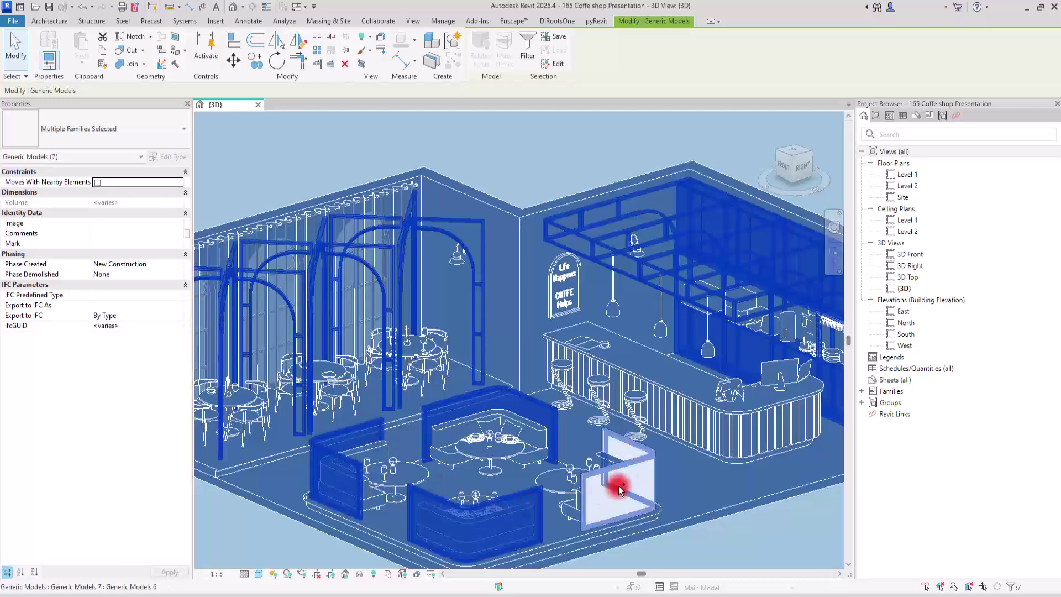
ctrl+click(639, 450)
Step: Override the selected elements' projection line color in this view with dark gray RGB 070-070-070
click(364, 55)
click(387, 66)
click(338, 139)
drag(493, 231, 492, 268)
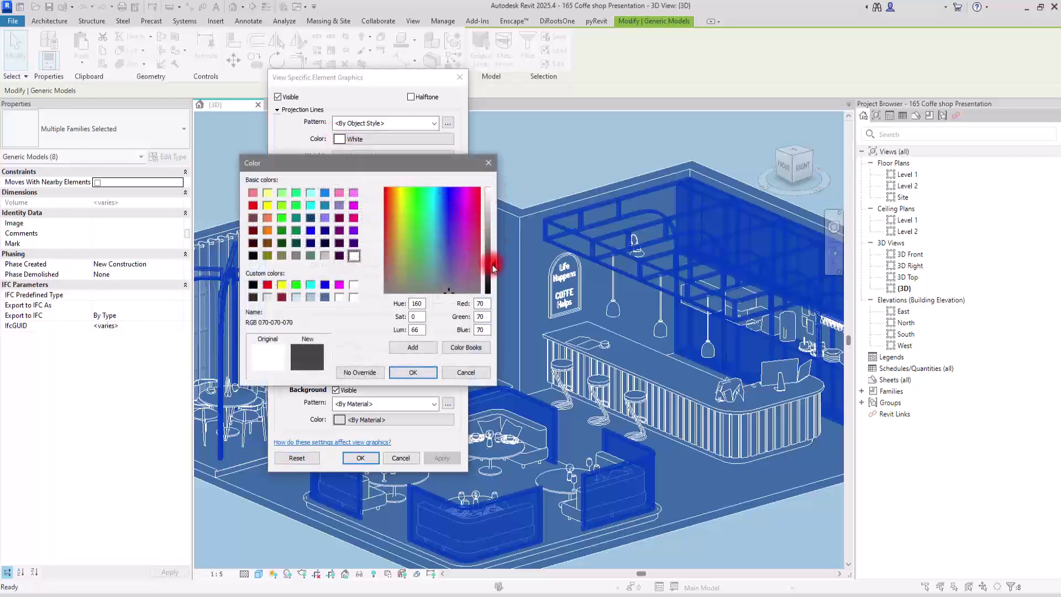
click(413, 372)
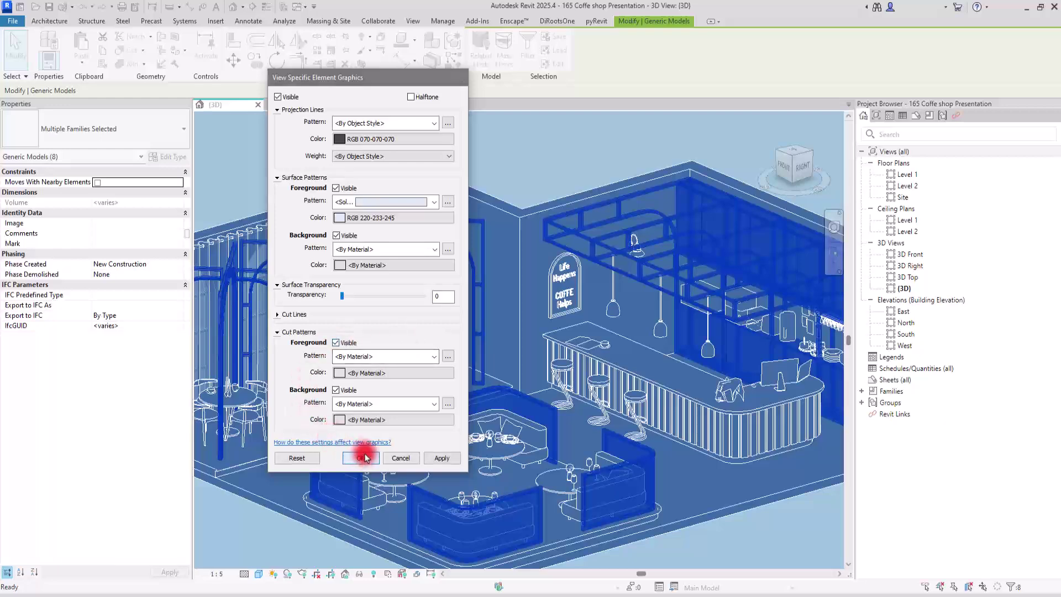
click(360, 457)
click(526, 133)
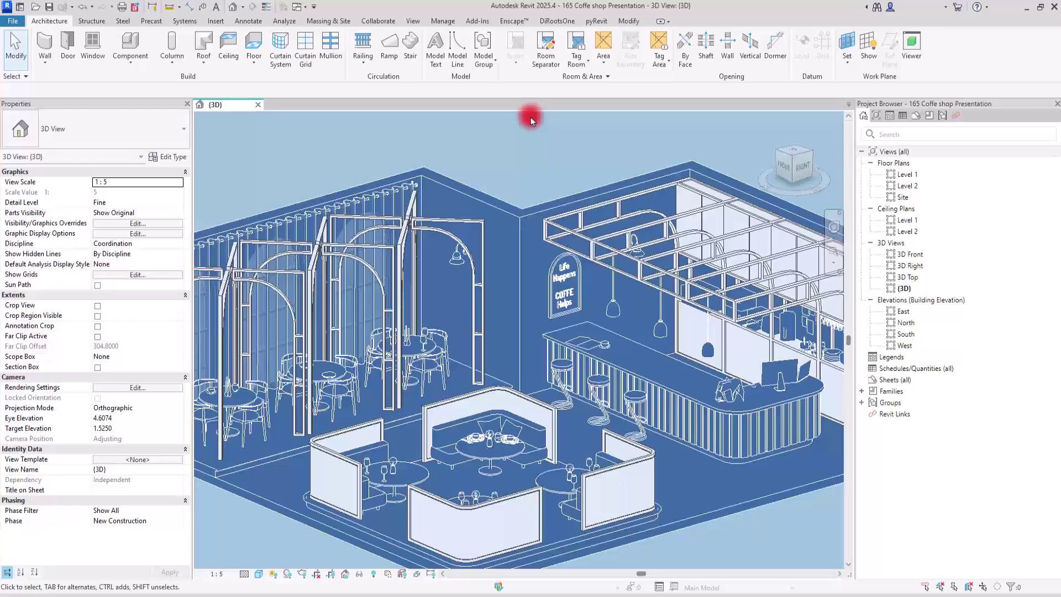
Step: In the 3D view's graphic display options, enable smooth lines with anti-aliasing and show ambient shadows
scroll(528, 127, down, 2)
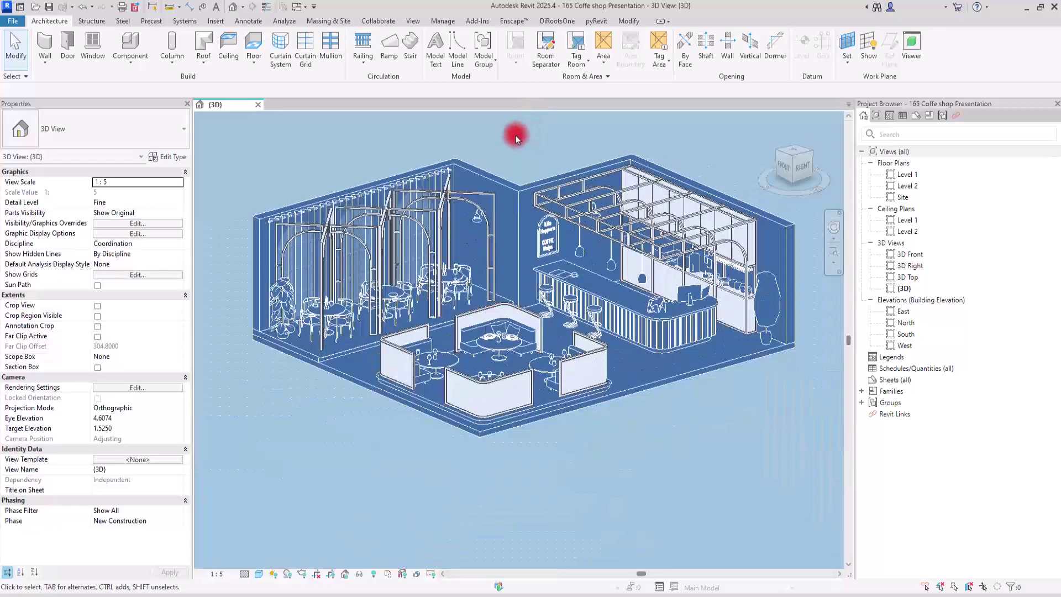
scroll(517, 137, up, 3)
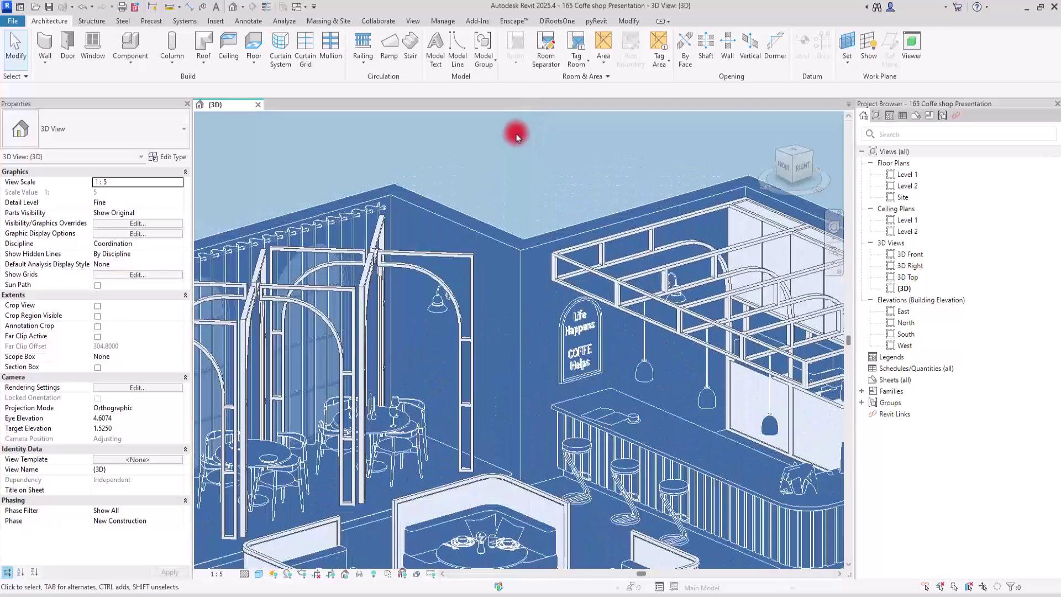
scroll(517, 137, down, 3)
shift+middle_drag(533, 426, 558, 410)
middle_drag(563, 104, 549, 154)
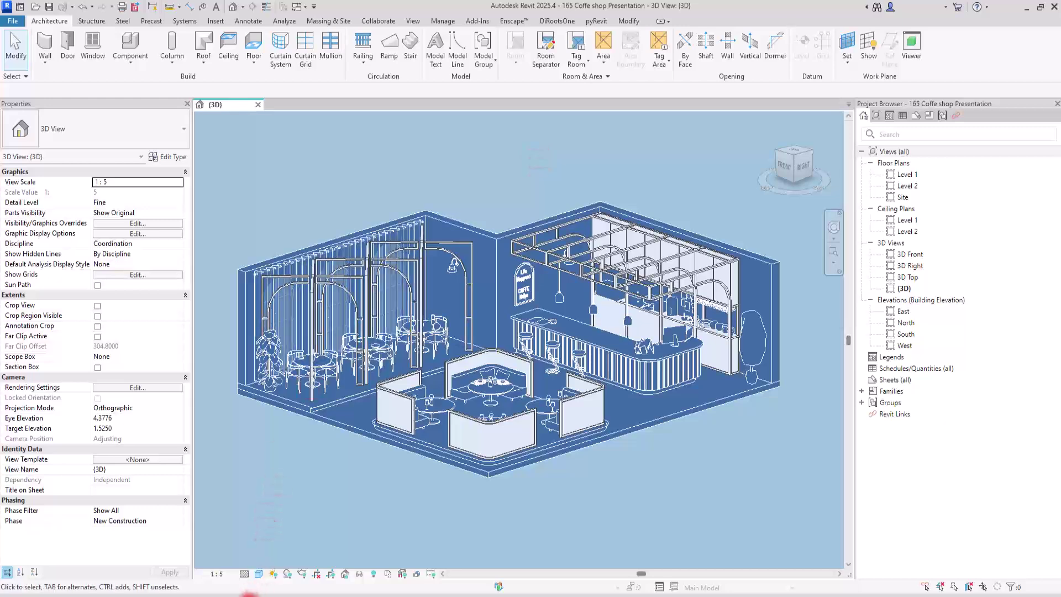
click(258, 574)
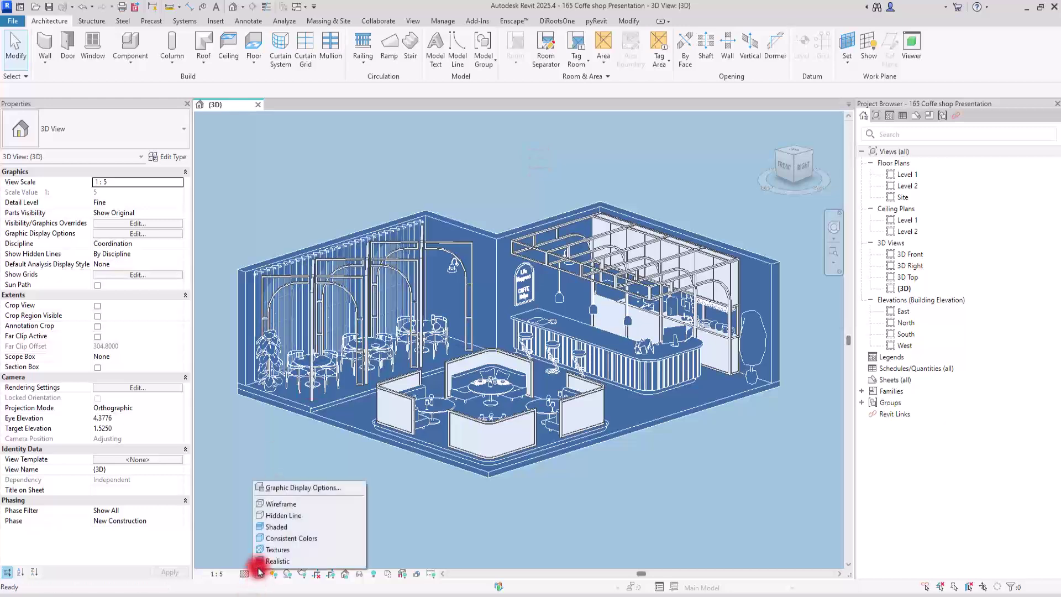
click(293, 487)
click(620, 203)
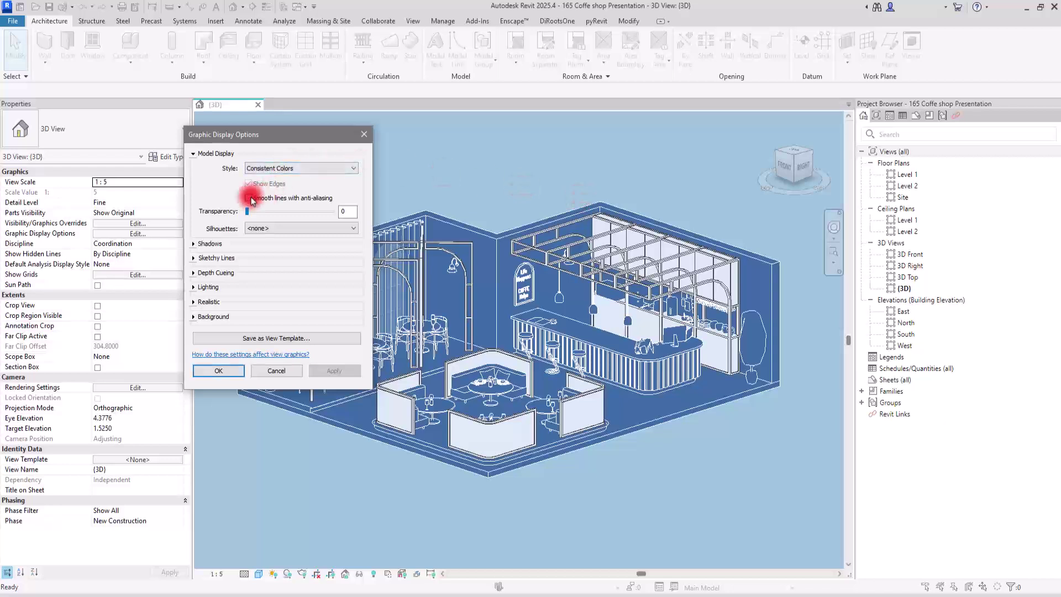
click(249, 198)
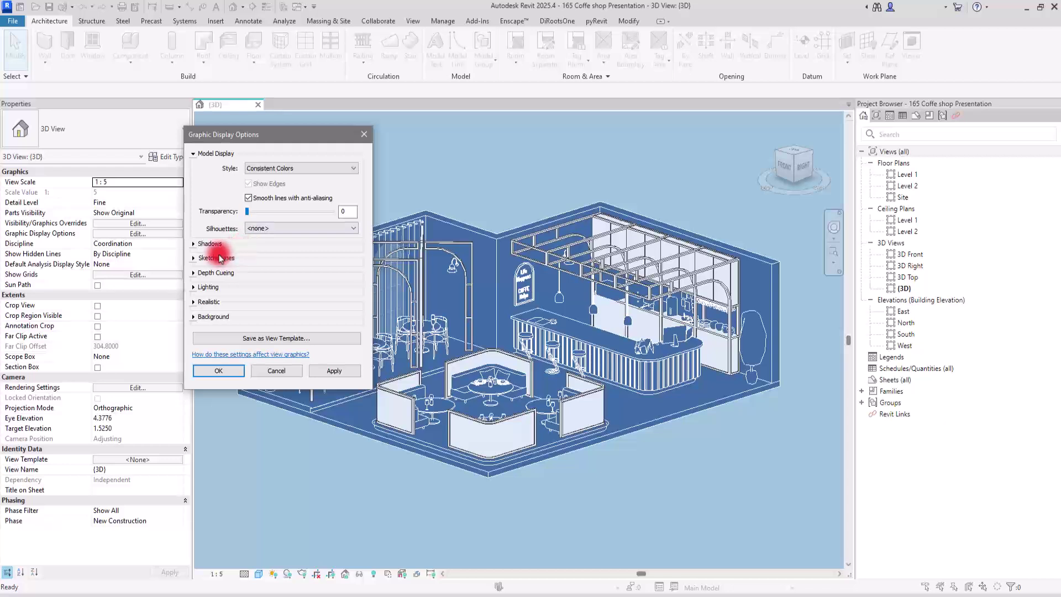
click(193, 245)
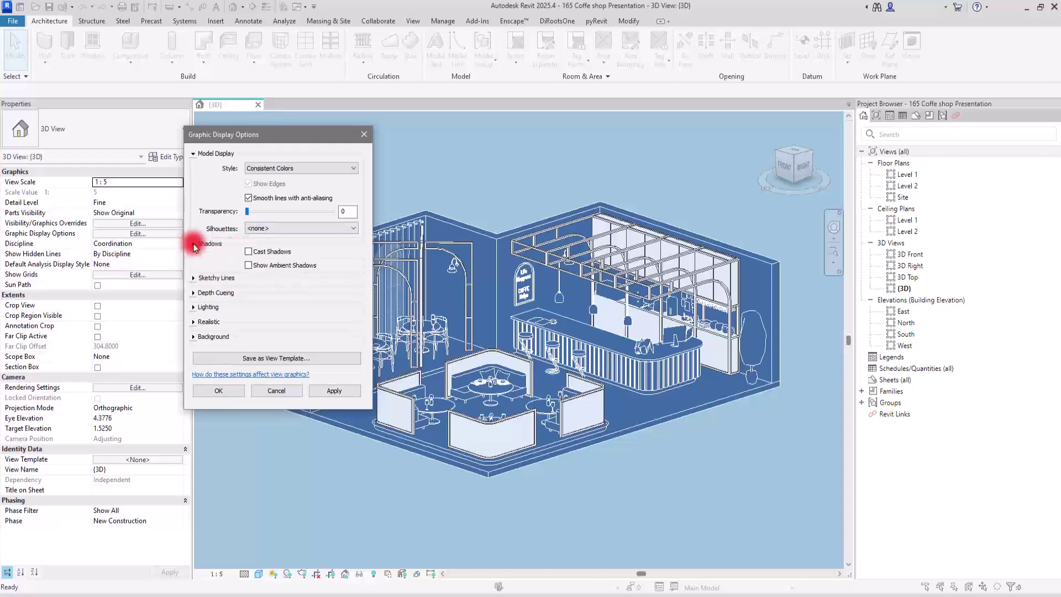
click(249, 266)
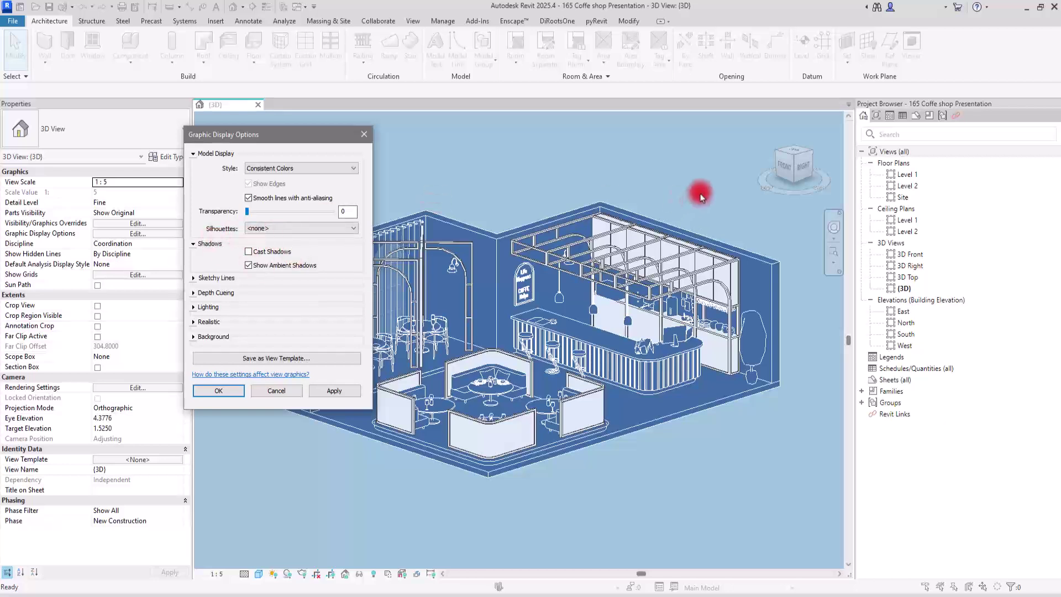
Step: Enable sketchy lines with jitter 1 and extension 2, and apply the graphic display options
click(193, 278)
click(249, 292)
click(257, 305)
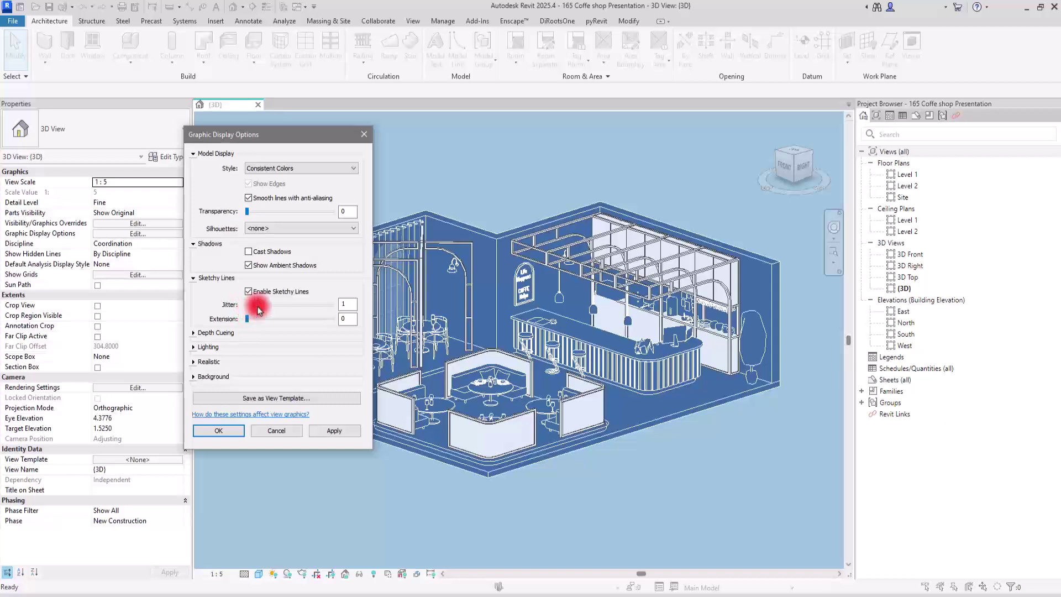
click(263, 319)
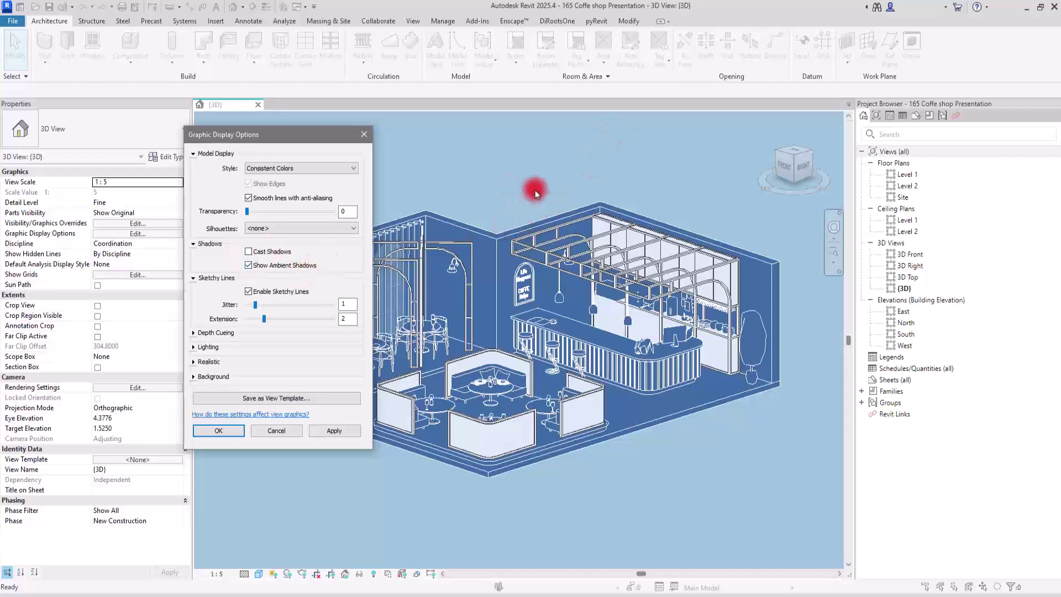
click(333, 431)
click(219, 431)
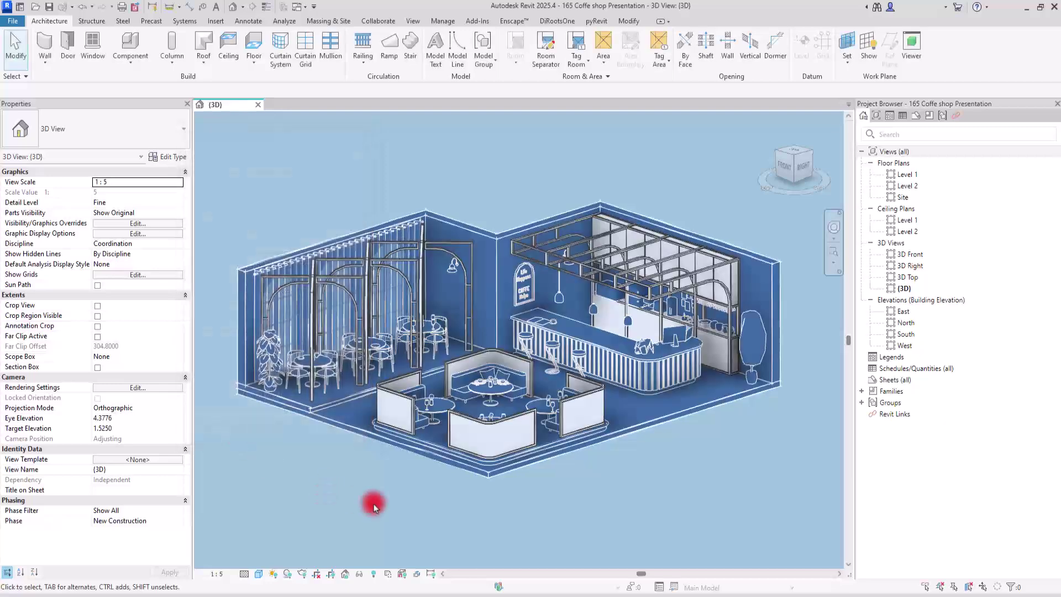
Step: Examine the ambient shadows and sketchy linework across the coffee shop, including the bar counter and the wall corner up close
scroll(478, 433, down, 2)
scroll(451, 387, up, 5)
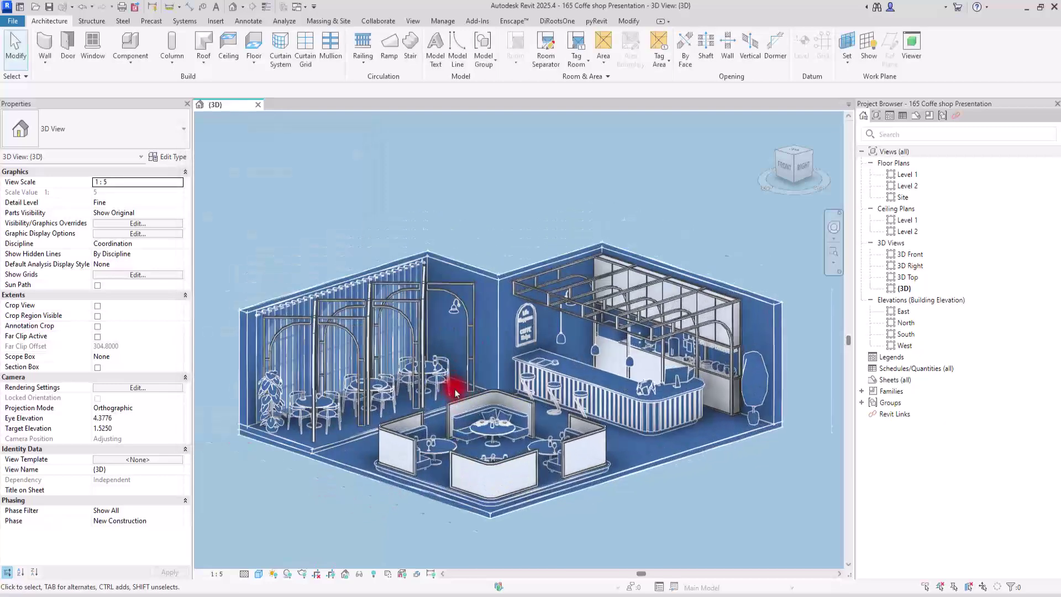
scroll(497, 361, down, 1)
scroll(497, 360, up, 3)
scroll(497, 368, down, 3)
scroll(497, 370, up, 1)
shift+middle_drag(494, 393, 493, 386)
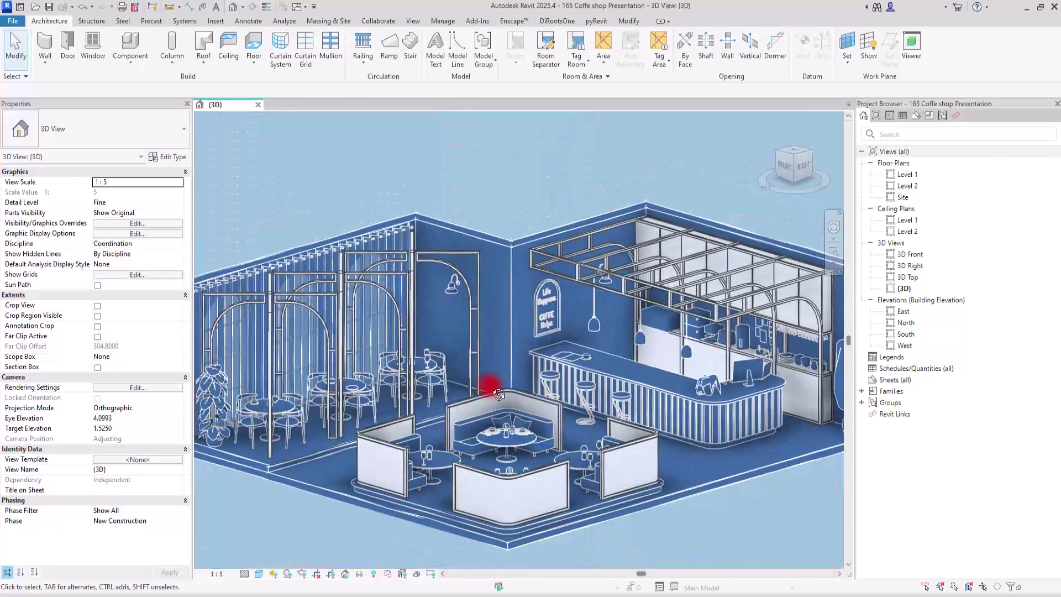
scroll(496, 361, down, 2)
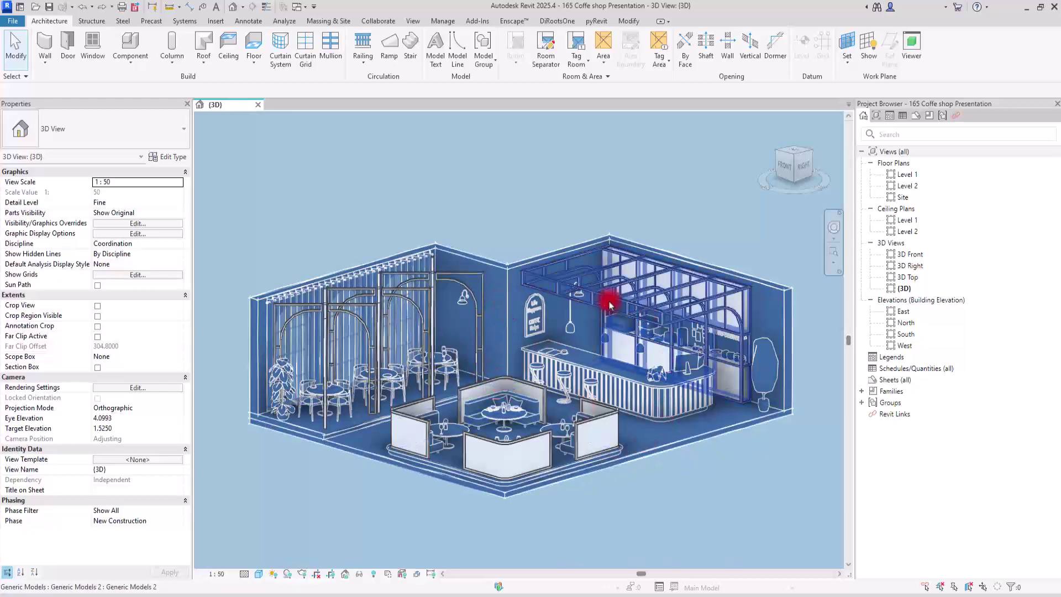
scroll(717, 350, up, 5)
middle_drag(590, 457, 545, 434)
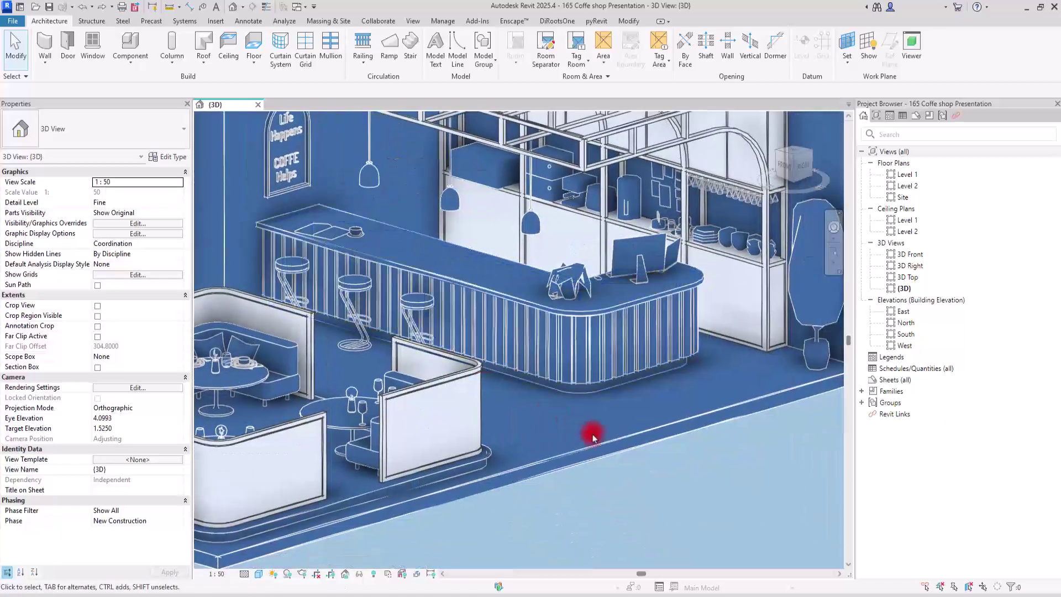
scroll(592, 429, up, 3)
scroll(680, 450, down, 3)
scroll(403, 244, down, 5)
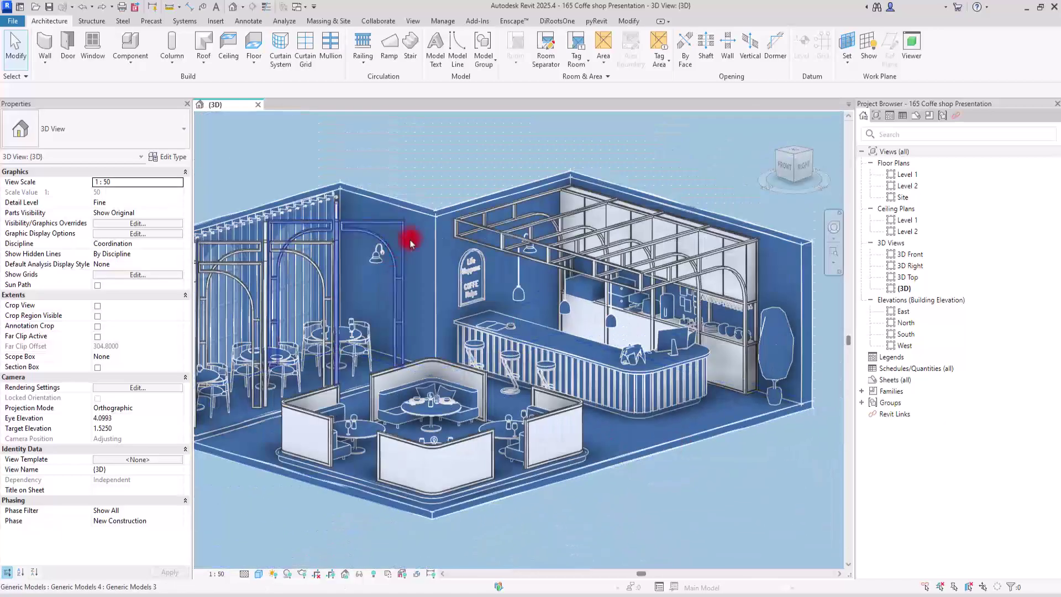
scroll(433, 201, up, 6)
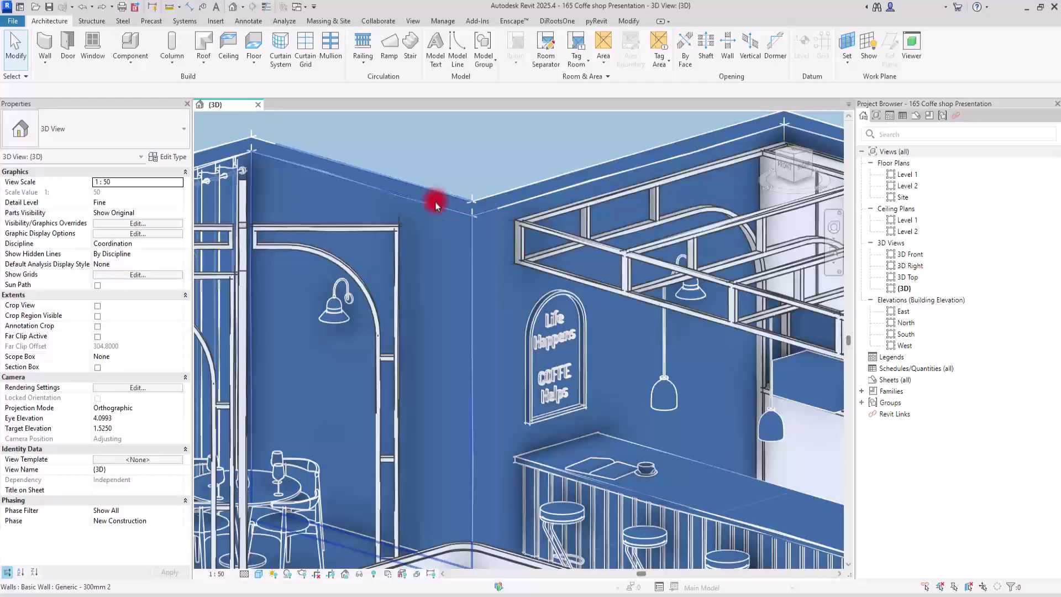
Step: Select the wall behind the bar and open the material 01 wall 2 of its type's structure layer for editing
click(516, 197)
click(497, 158)
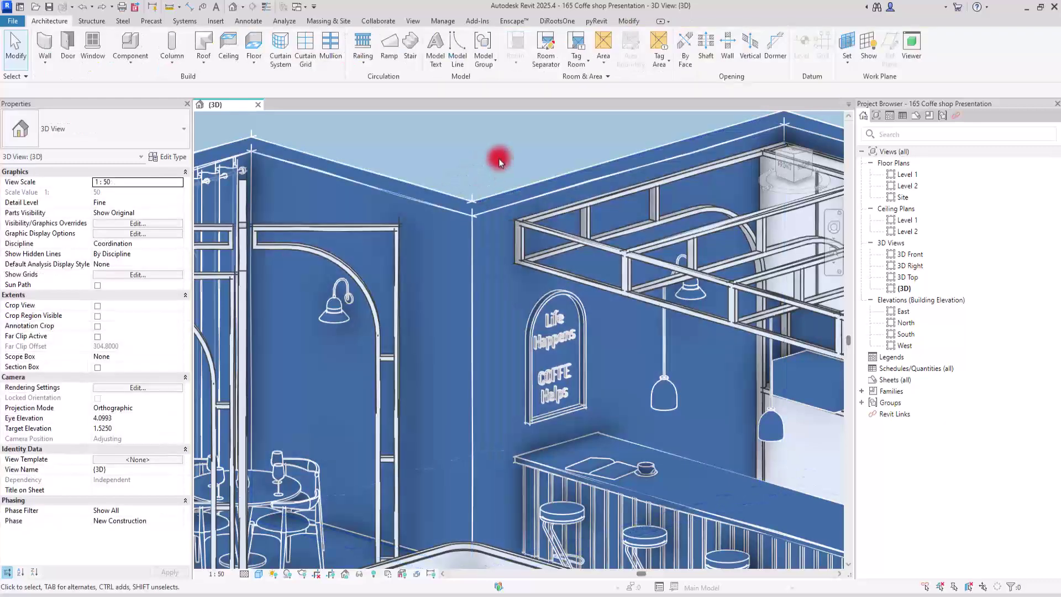
click(486, 182)
click(173, 160)
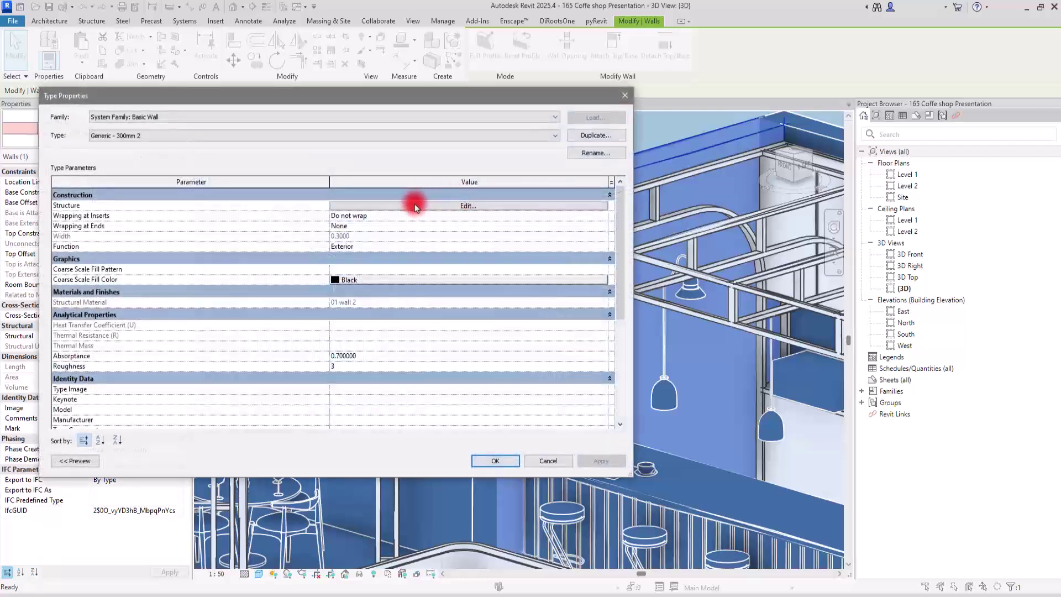
click(415, 206)
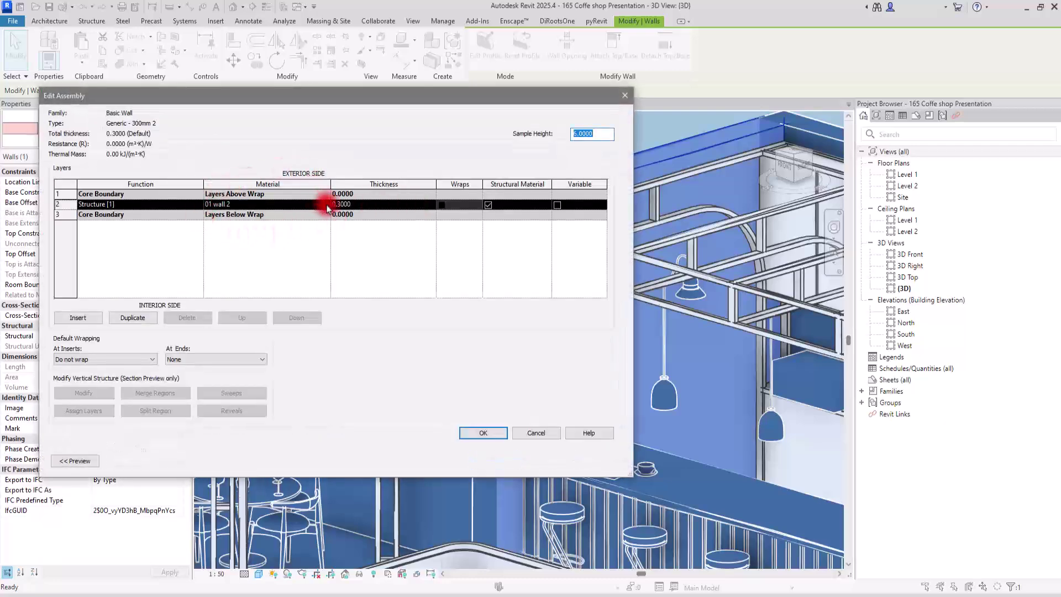
click(318, 204)
click(325, 204)
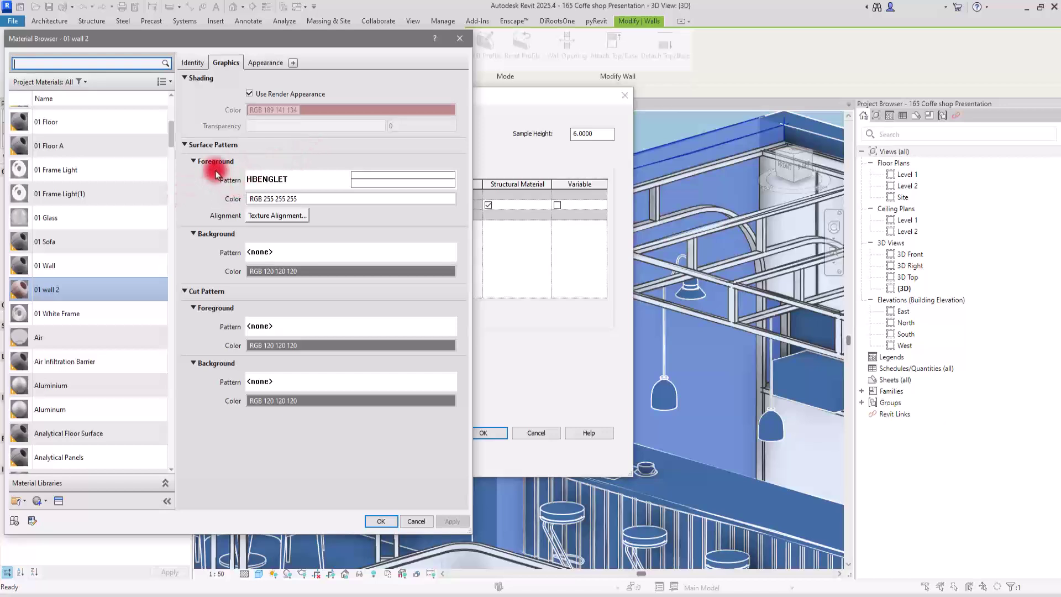
Step: Choose the model pattern Brick 75x225 as the foreground surface pattern of material 01 wall 2
click(363, 177)
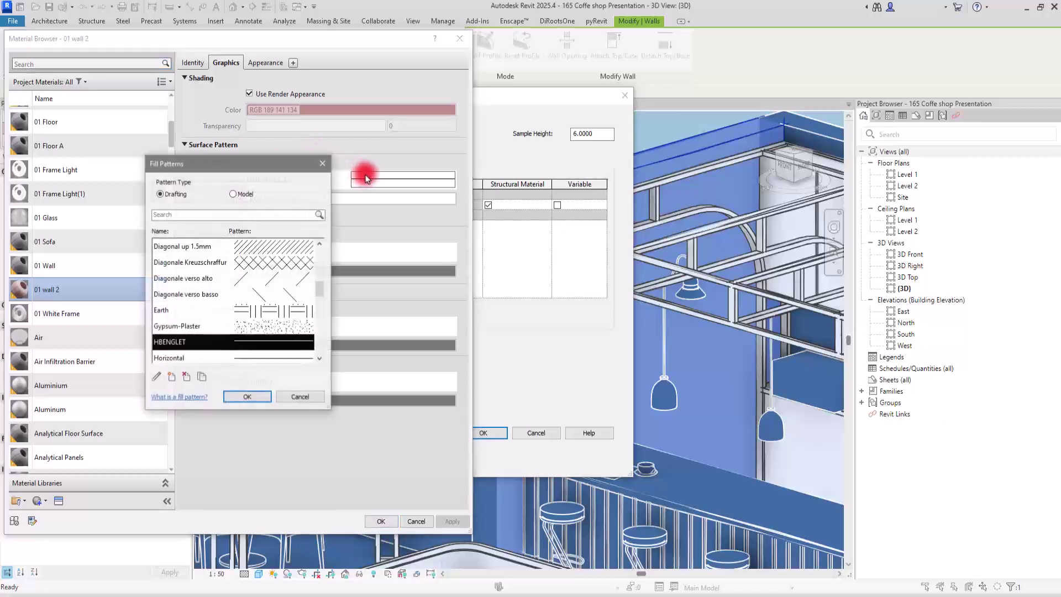
click(237, 195)
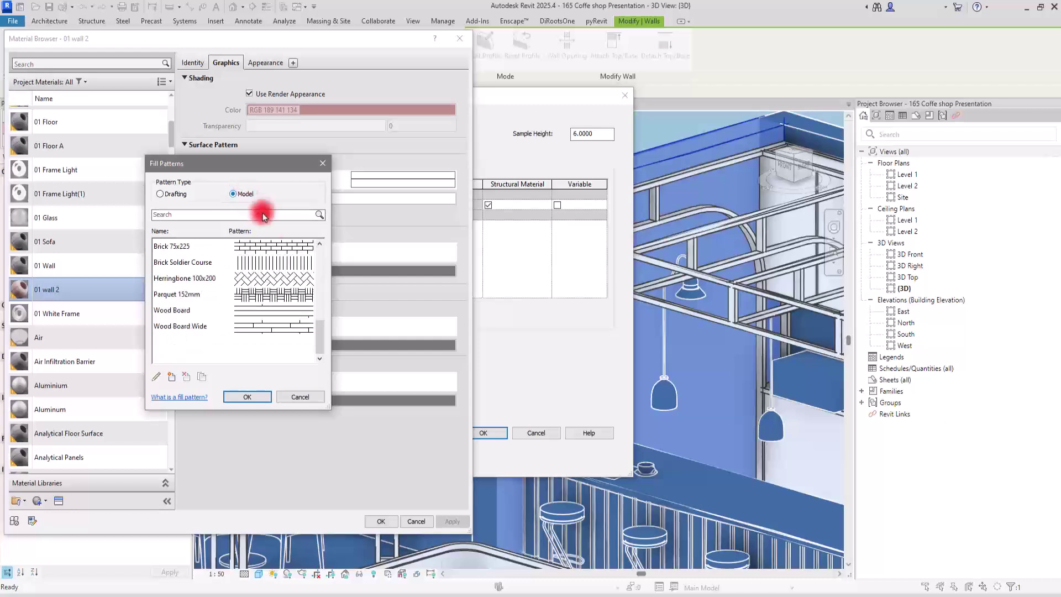
scroll(250, 296, up, 5)
scroll(256, 313, down, 5)
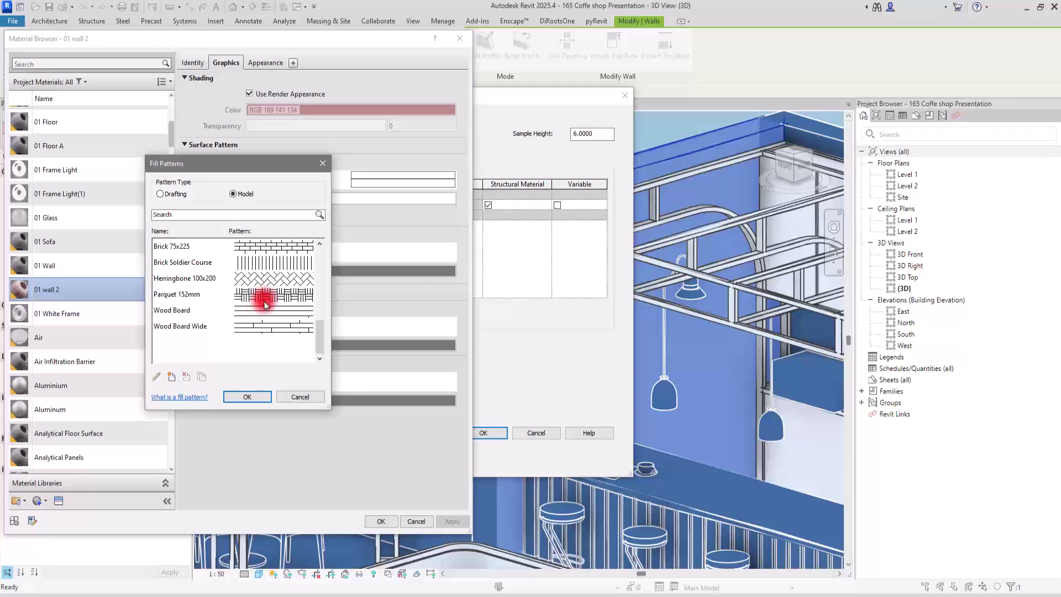
click(258, 247)
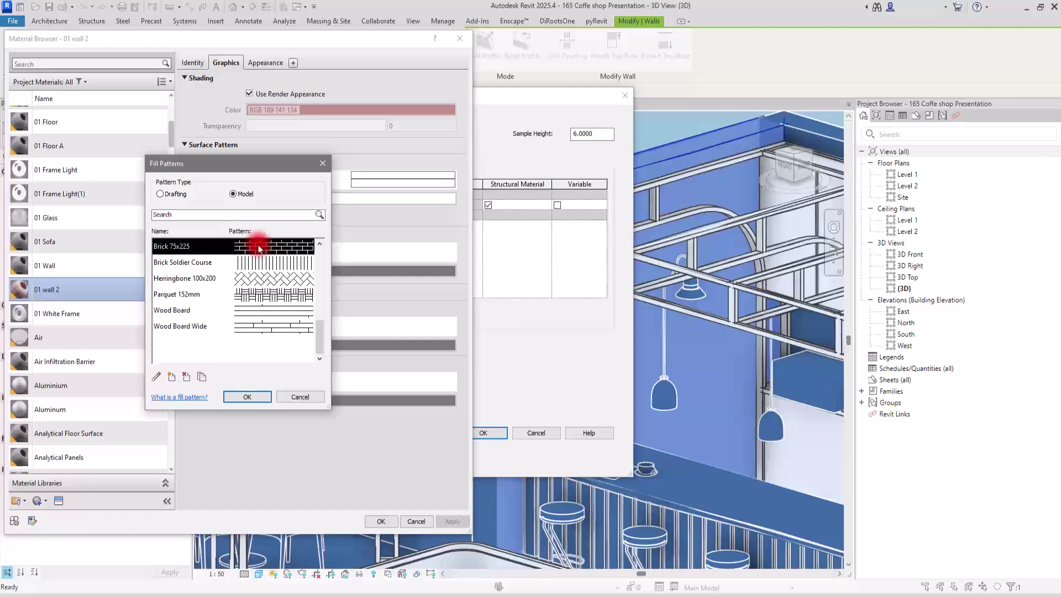
Step: Set the brick pattern's import scale to 1.5 and accept it as the foreground surface pattern
click(160, 378)
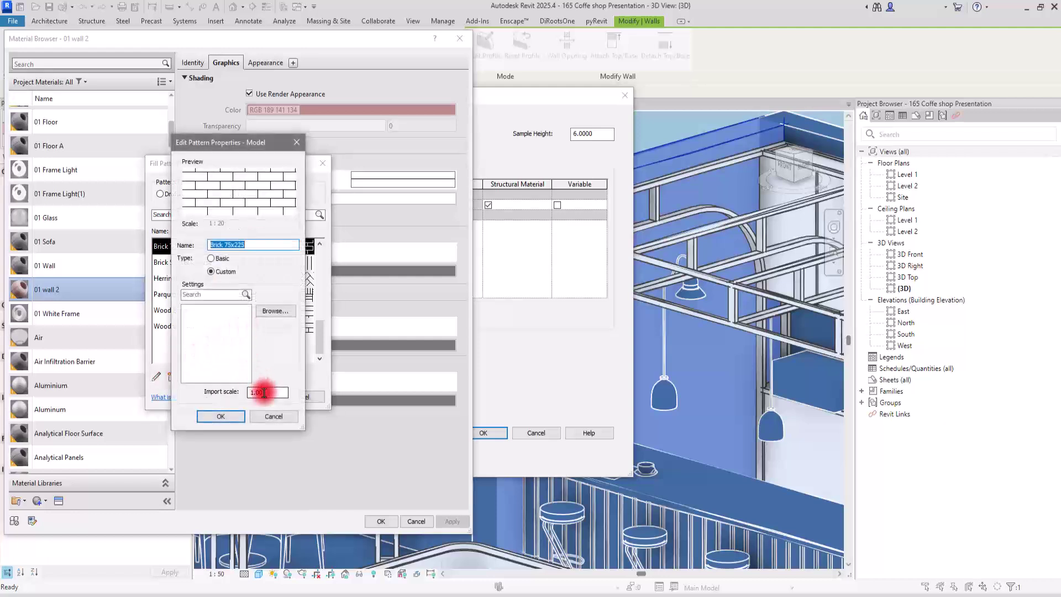
drag(265, 393, 231, 392)
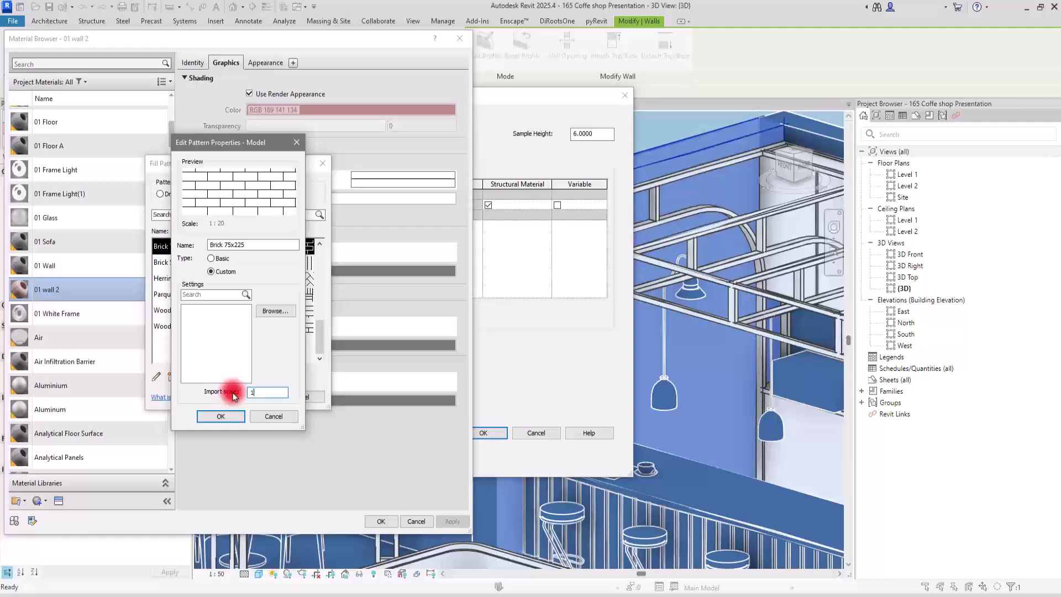
text(1,5)
key(Return)
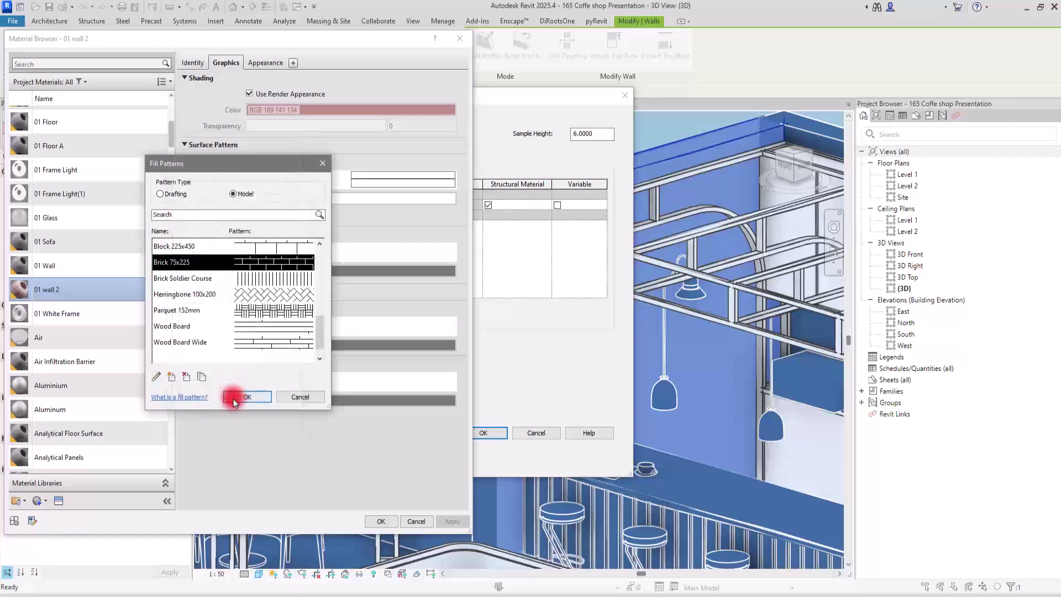
click(247, 397)
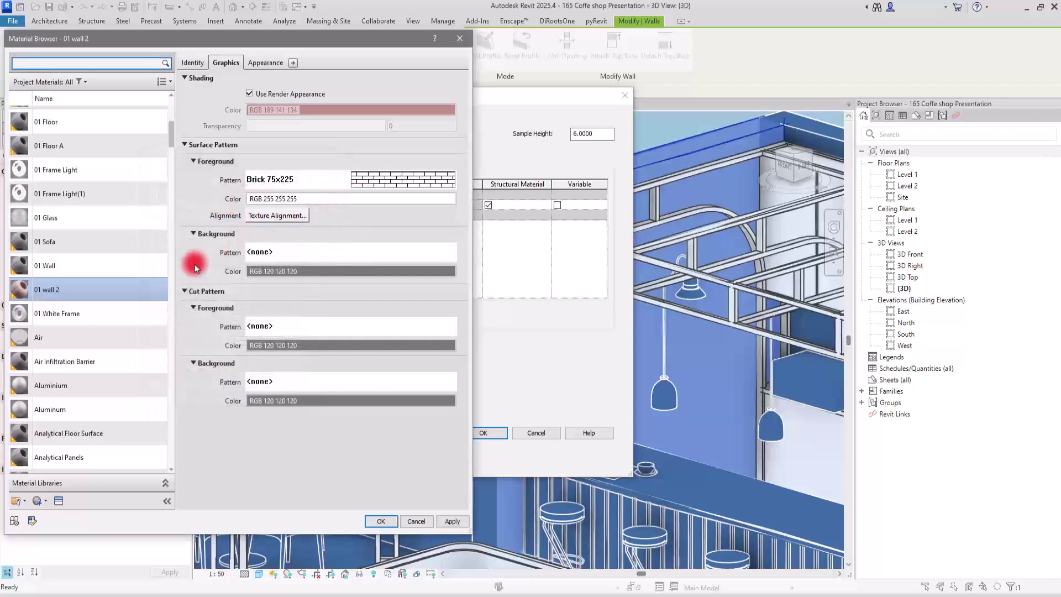
Step: Give 01 wall 2 a solid fill background surface pattern in blue RGB 062-107-164
click(363, 255)
click(242, 262)
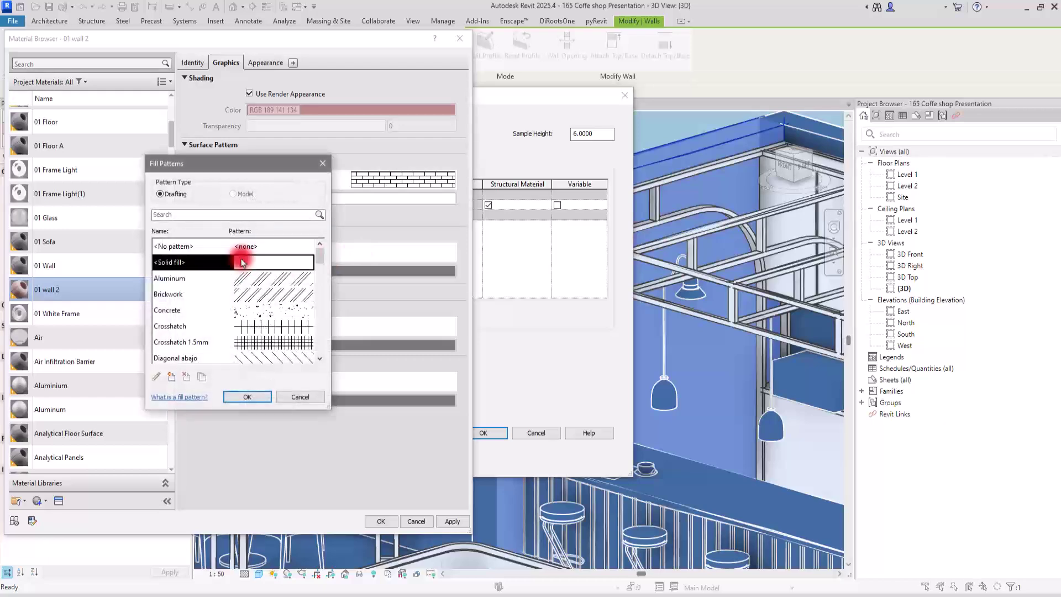
click(247, 397)
click(360, 271)
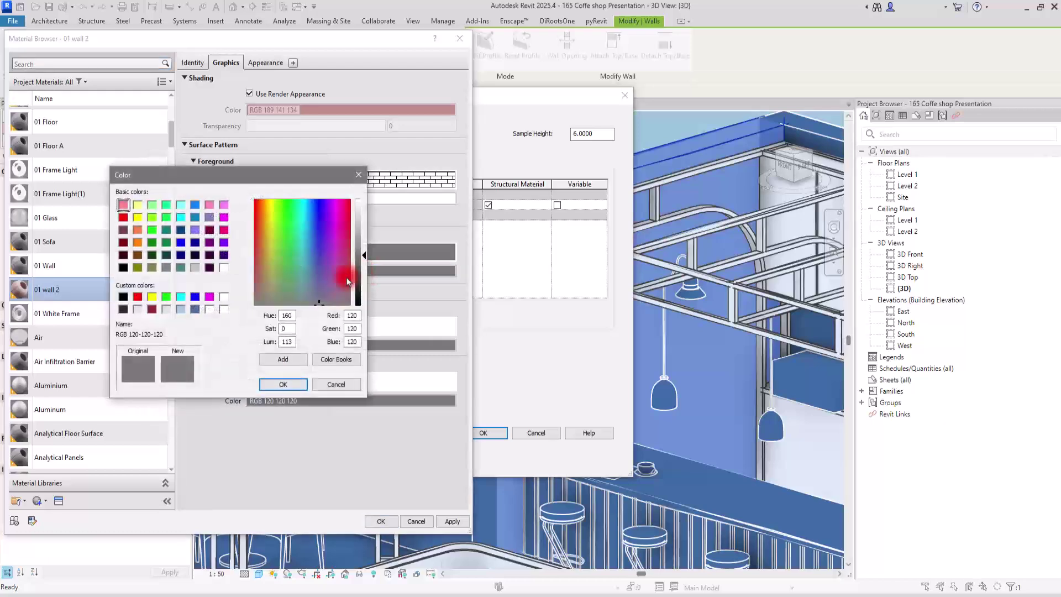
click(195, 310)
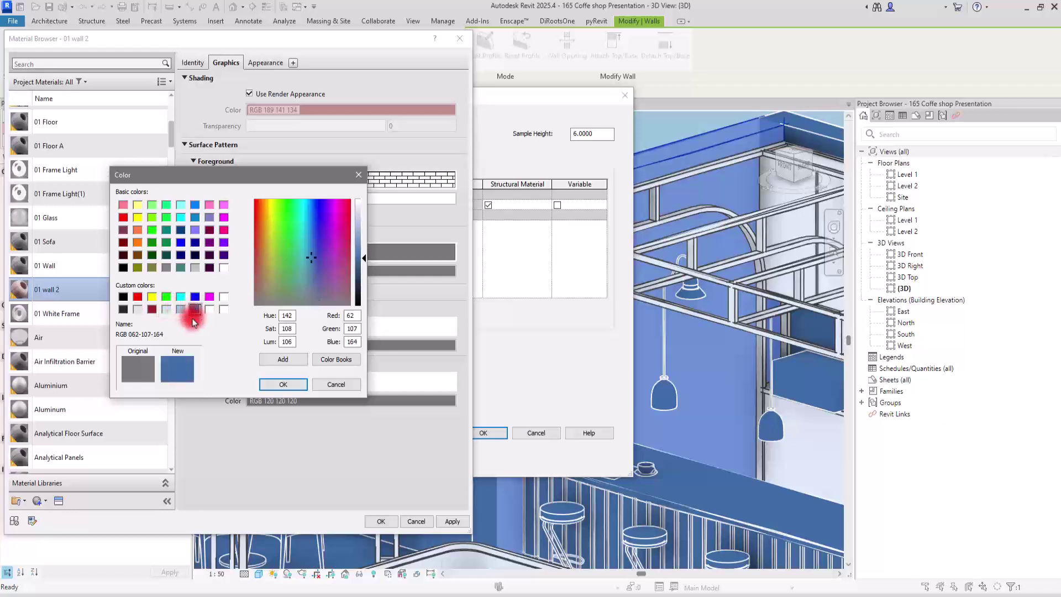
click(293, 386)
Step: Turn off the render appearance for shading, set the shading color to RGB 062-107-164, and confirm the material and wall type changes
click(250, 94)
click(343, 115)
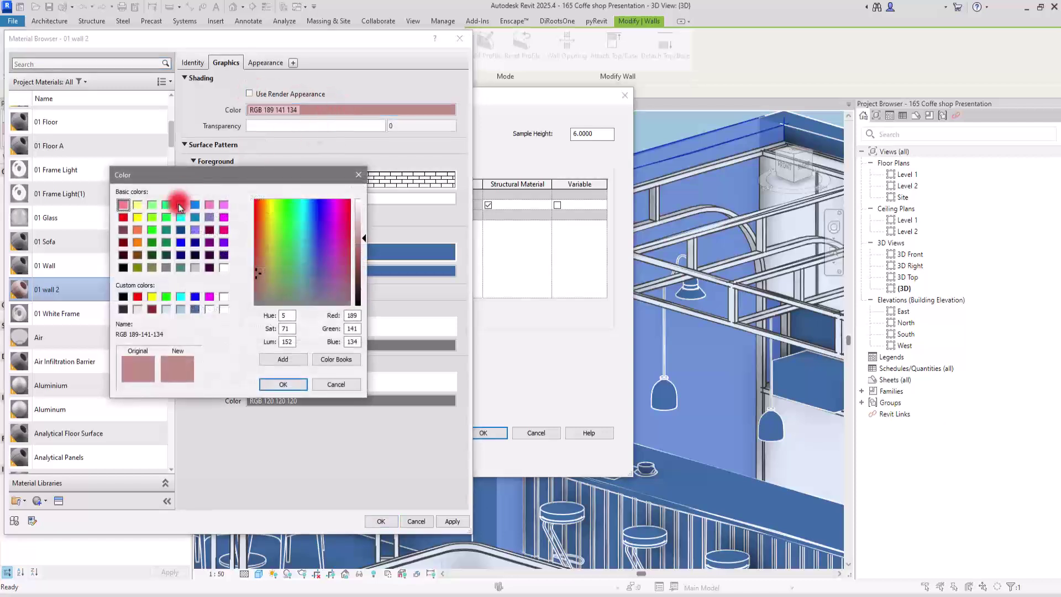
click(196, 309)
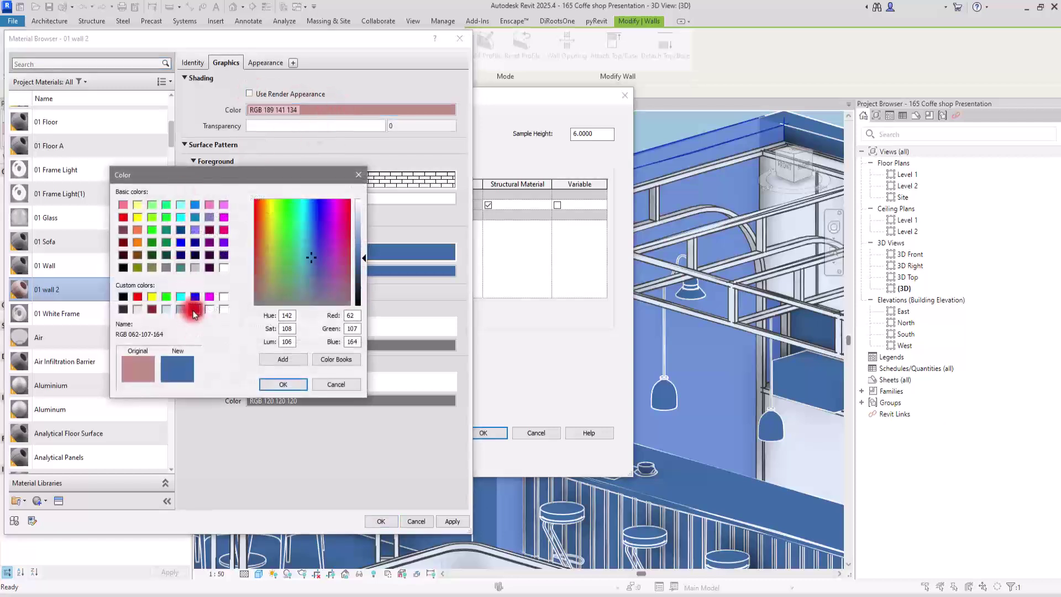
click(282, 384)
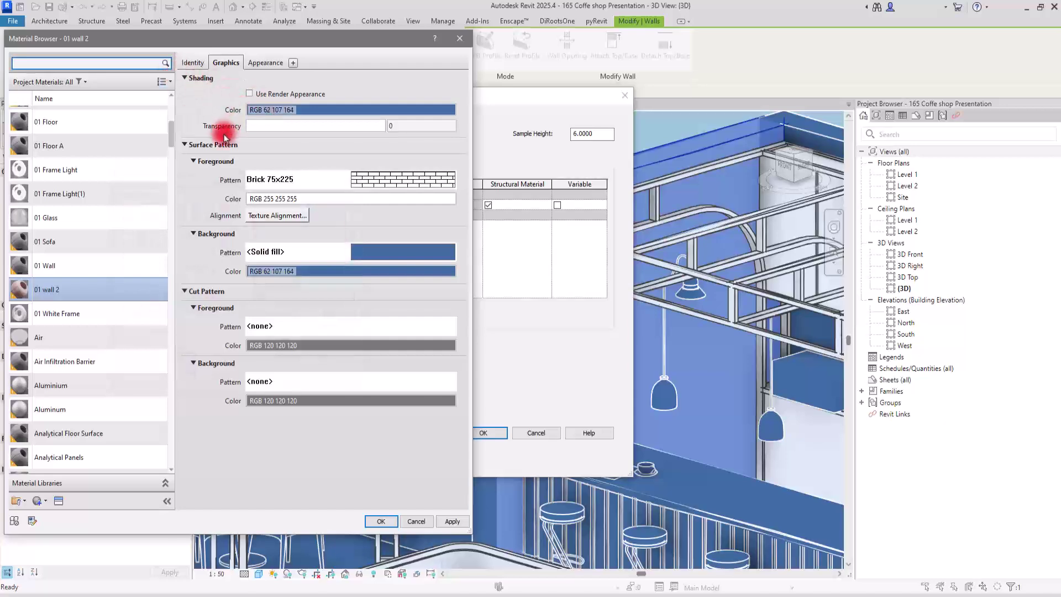
click(381, 522)
click(483, 435)
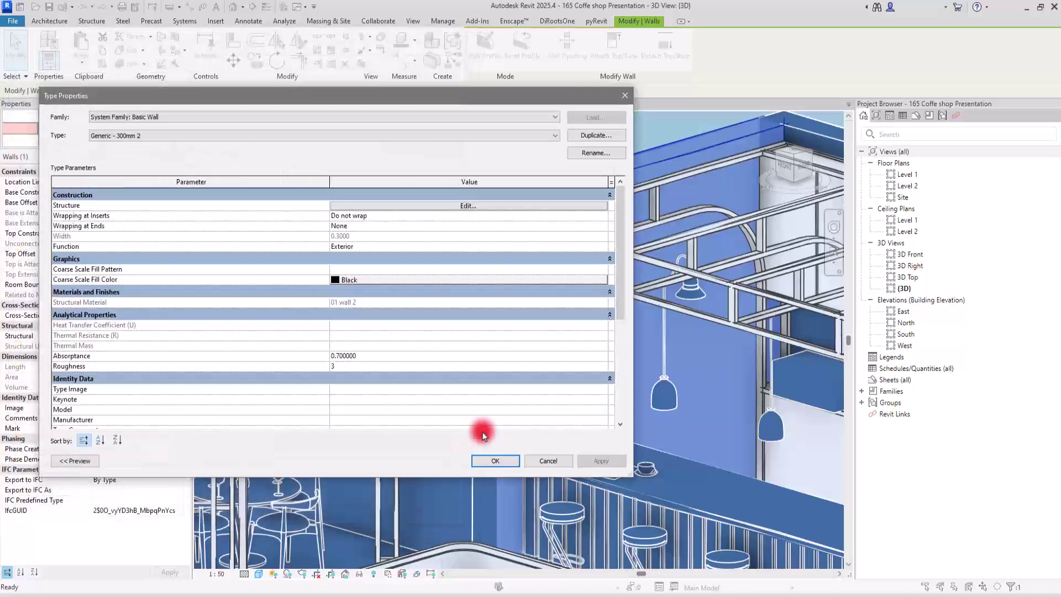
click(508, 464)
click(437, 145)
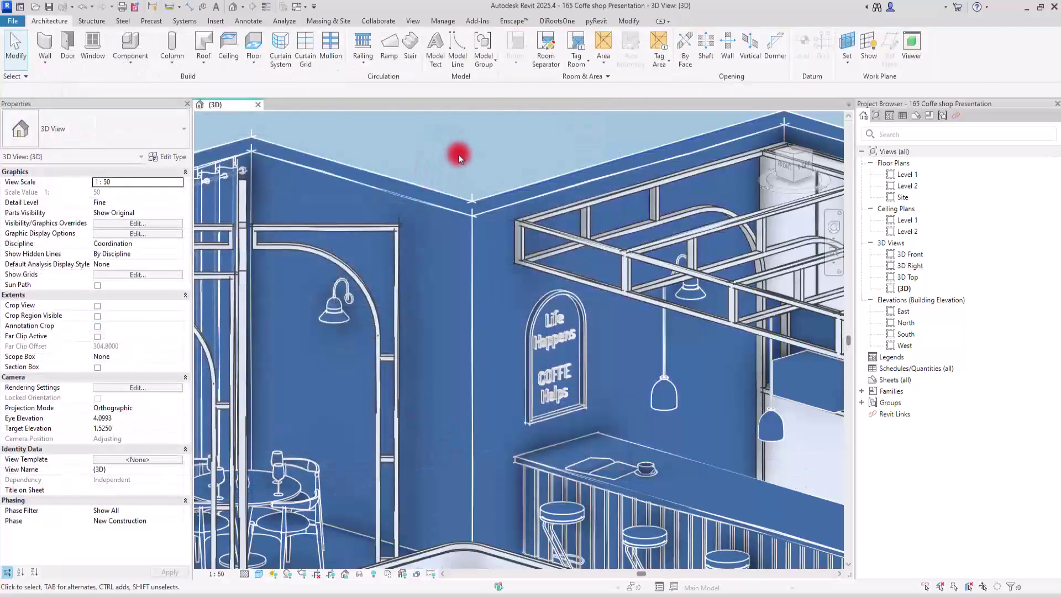
Step: Reset the view-specific graphic overrides of the two walls meeting at the corner behind the bar
click(412, 190)
ctrl+click(532, 183)
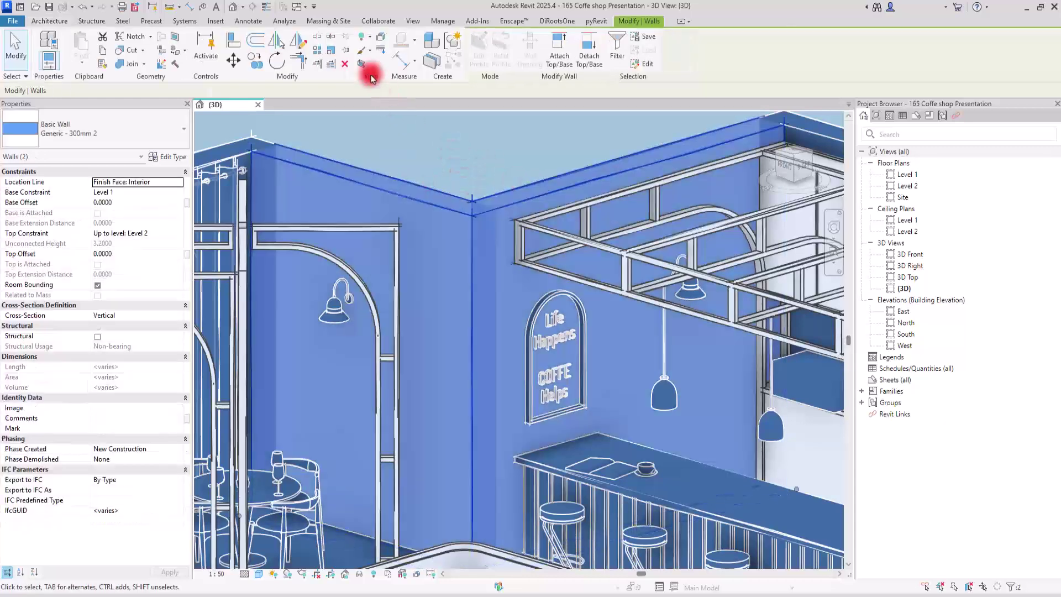
click(366, 51)
click(376, 67)
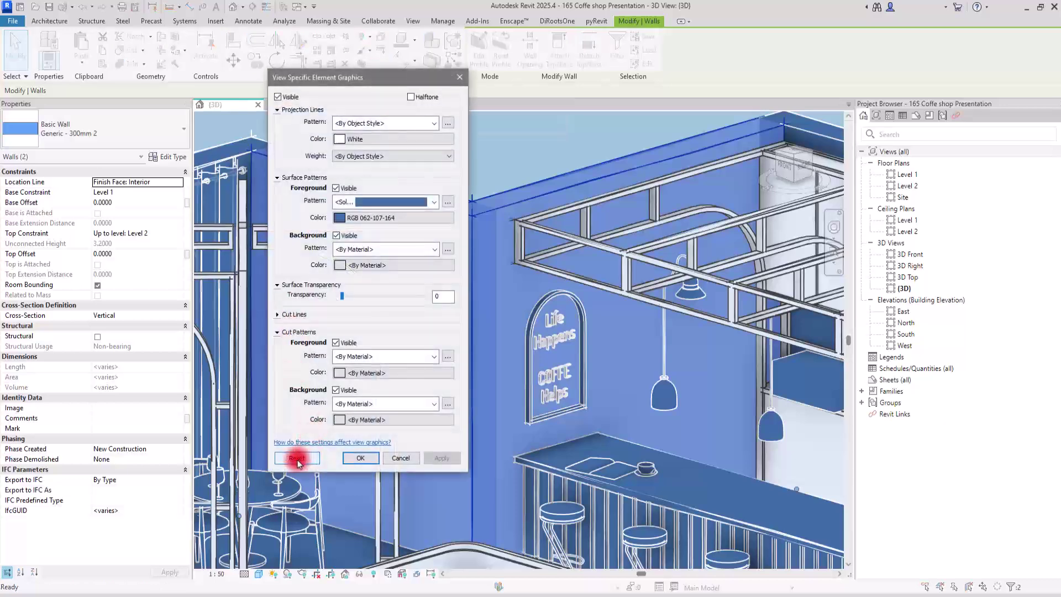
click(297, 459)
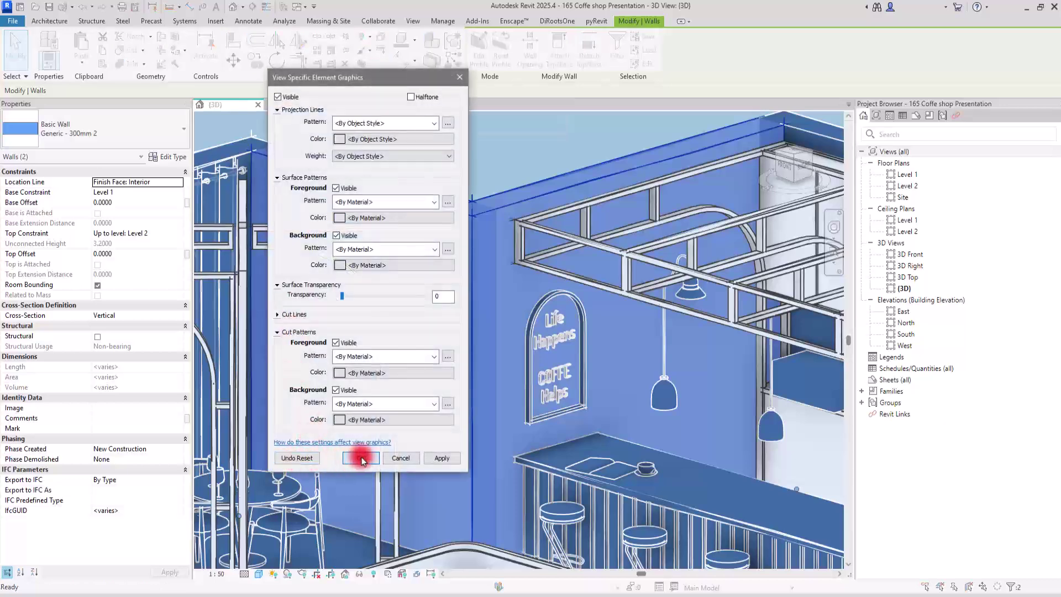
click(362, 458)
click(462, 157)
Step: Override the two brick walls' projection lines with white in this view, leaving their surface patterns by material
scroll(462, 157, down, 8)
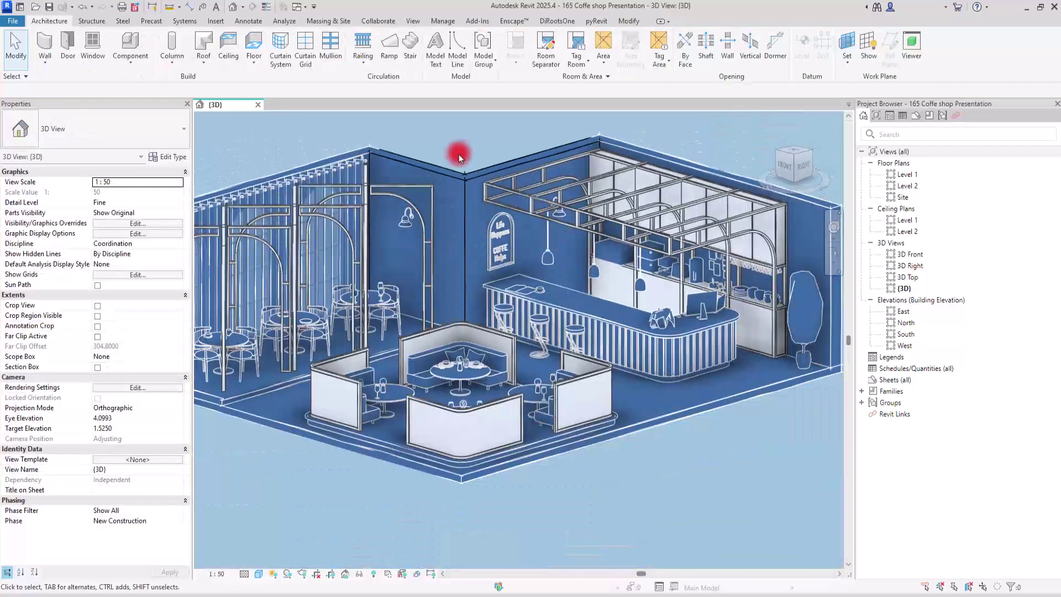
mouse_move(620, 434)
shift+middle_down()
mouse_move(474, 433)
mouse_move(635, 431)
shift+middle_up()
scroll(409, 199, up, 5)
shift+middle_drag(409, 199, 500, 228)
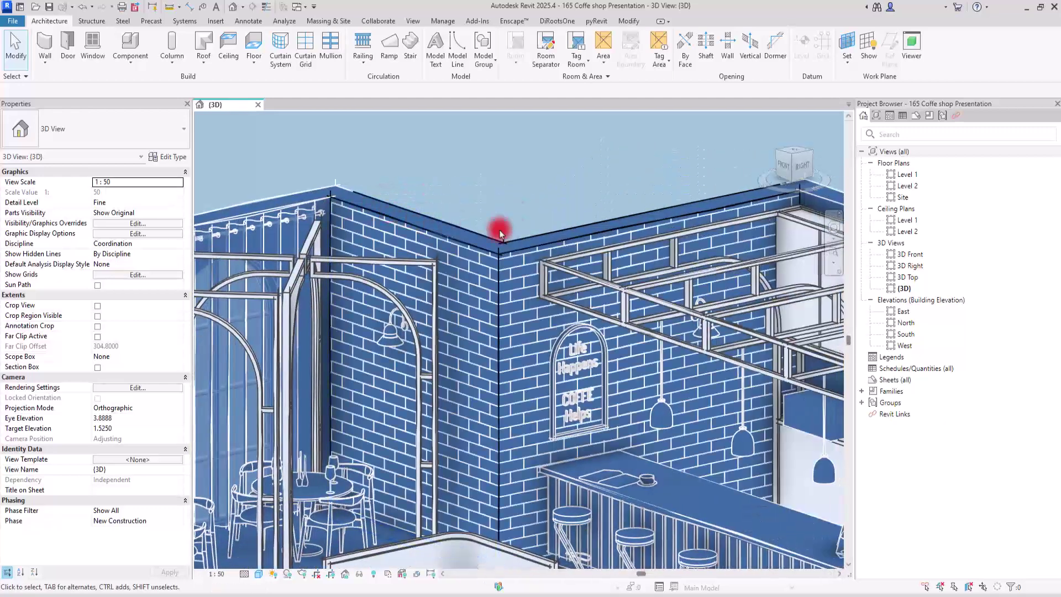
click(463, 250)
ctrl+click(550, 241)
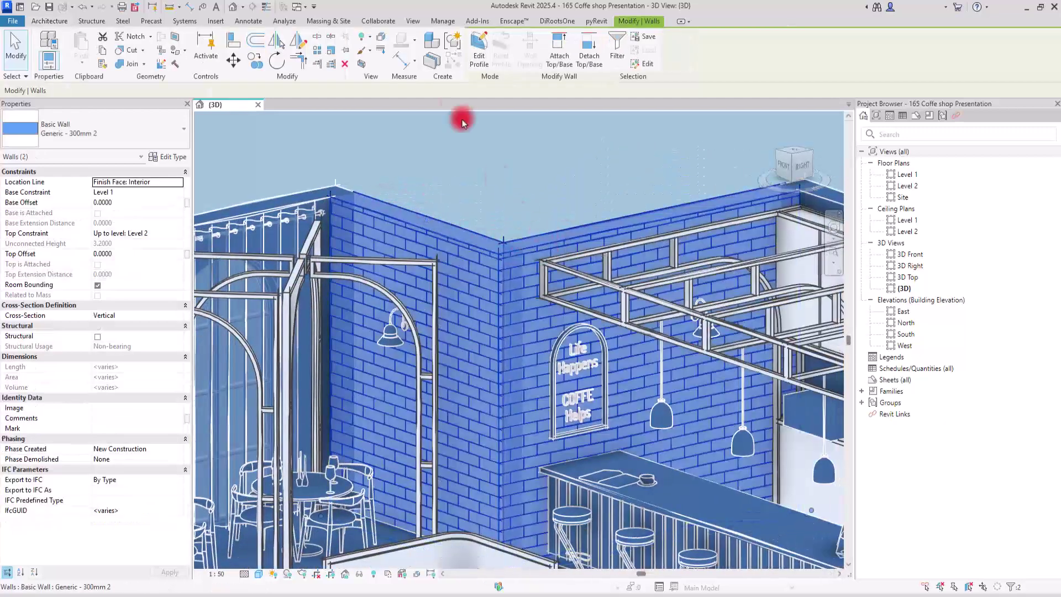
click(369, 51)
click(380, 75)
click(278, 110)
click(337, 140)
click(354, 255)
click(412, 348)
click(413, 372)
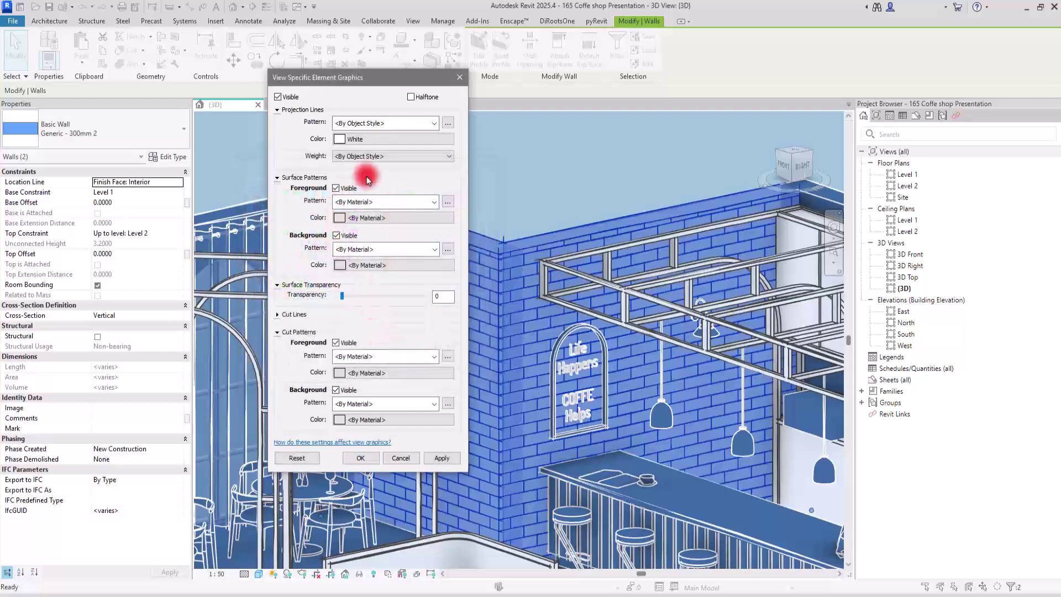
click(359, 458)
click(479, 168)
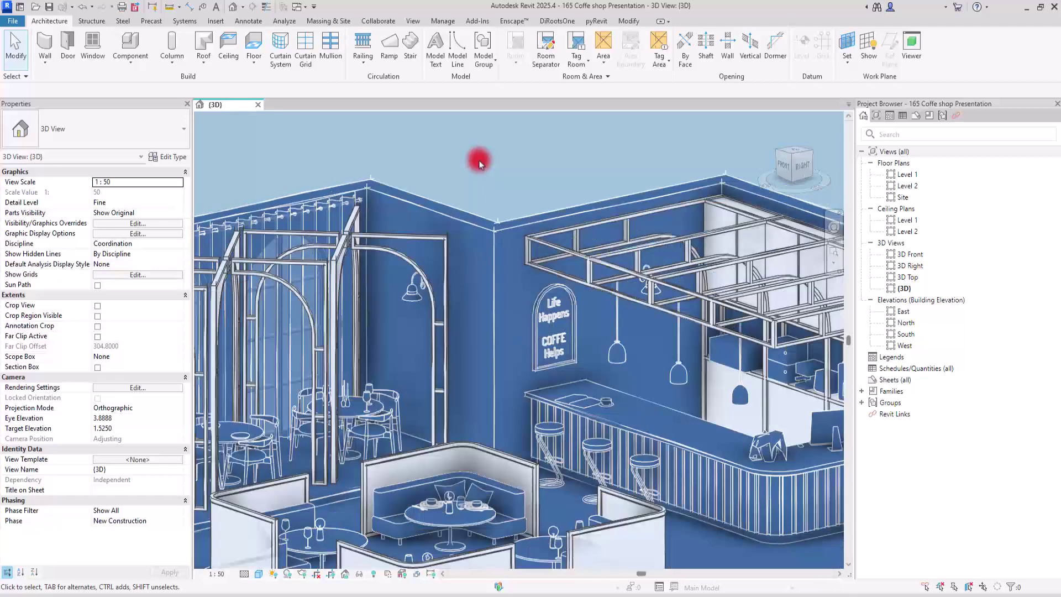
Step: Frame the whole coffee shop from above its front-right corner, then save the orientation and lock the 3D view under the name A
scroll(479, 160, down, 5)
shift+middle_drag(485, 160, 504, 236)
scroll(465, 154, down, 3)
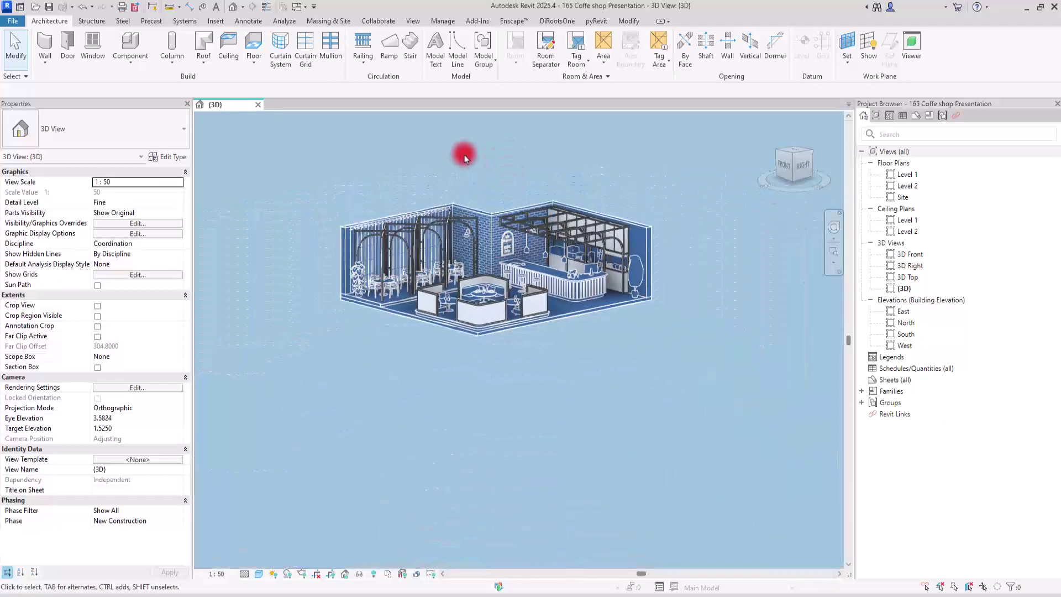
scroll(486, 177, up, 4)
shift+middle_drag(486, 178, 367, 415)
scroll(502, 166, down, 3)
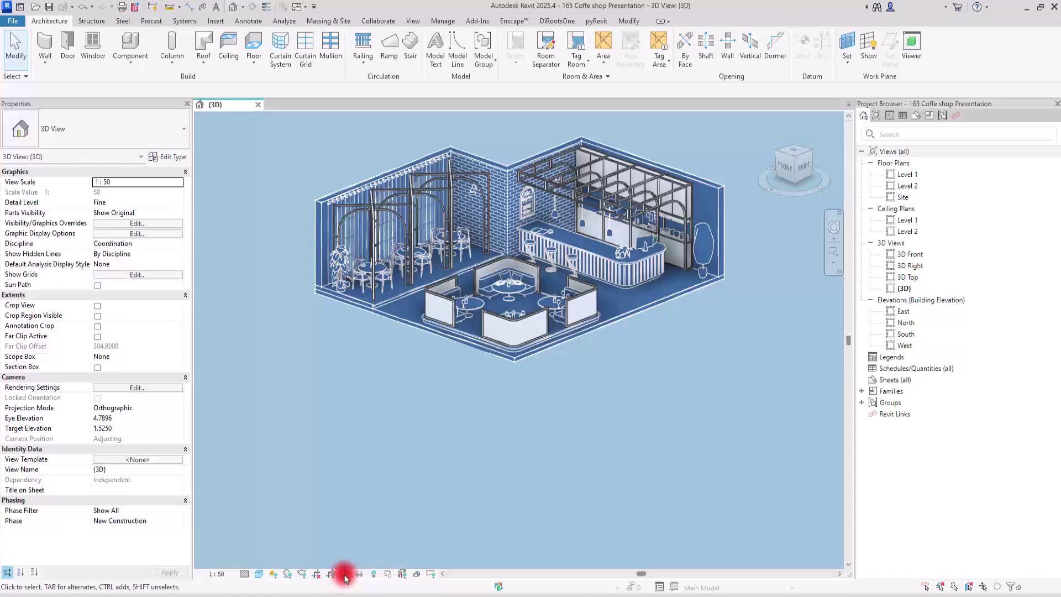
click(343, 575)
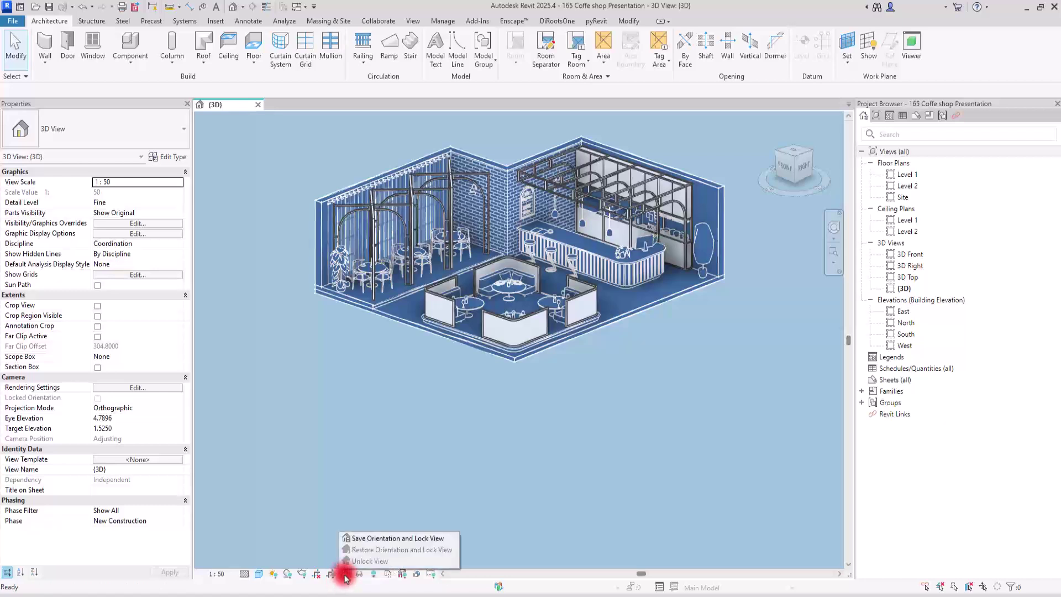
click(373, 540)
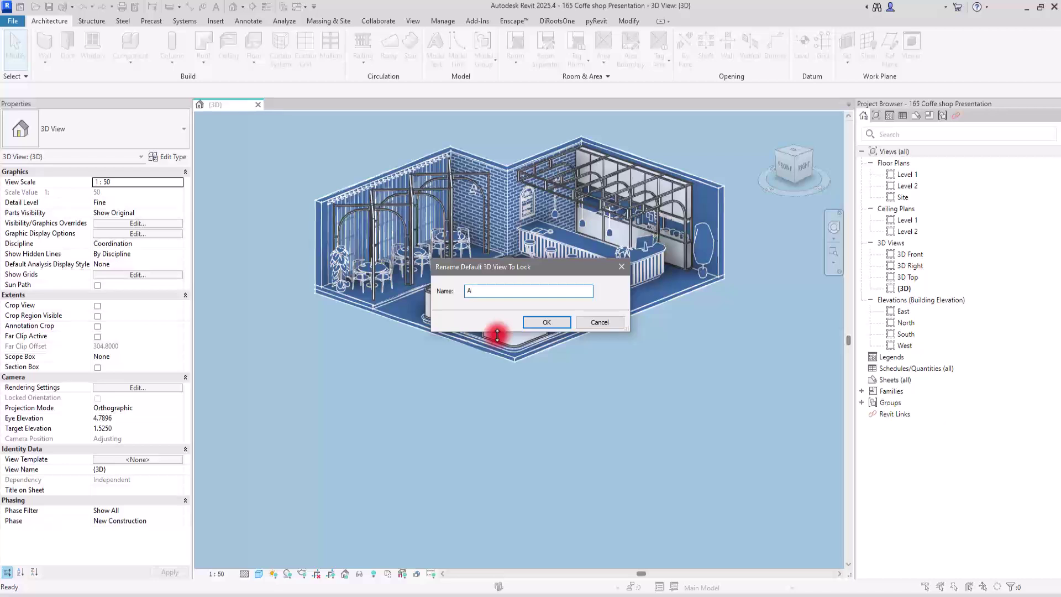
click(542, 322)
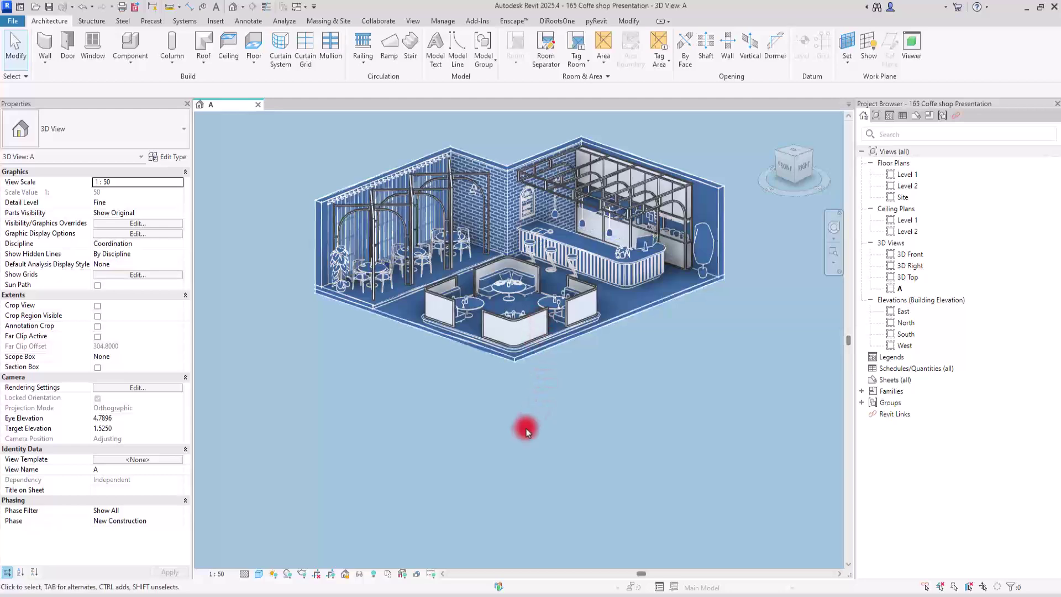
Step: Try orbiting and zooming the locked 3D view
scroll(432, 417, down, 3)
shift+middle_drag(431, 416, 485, 414)
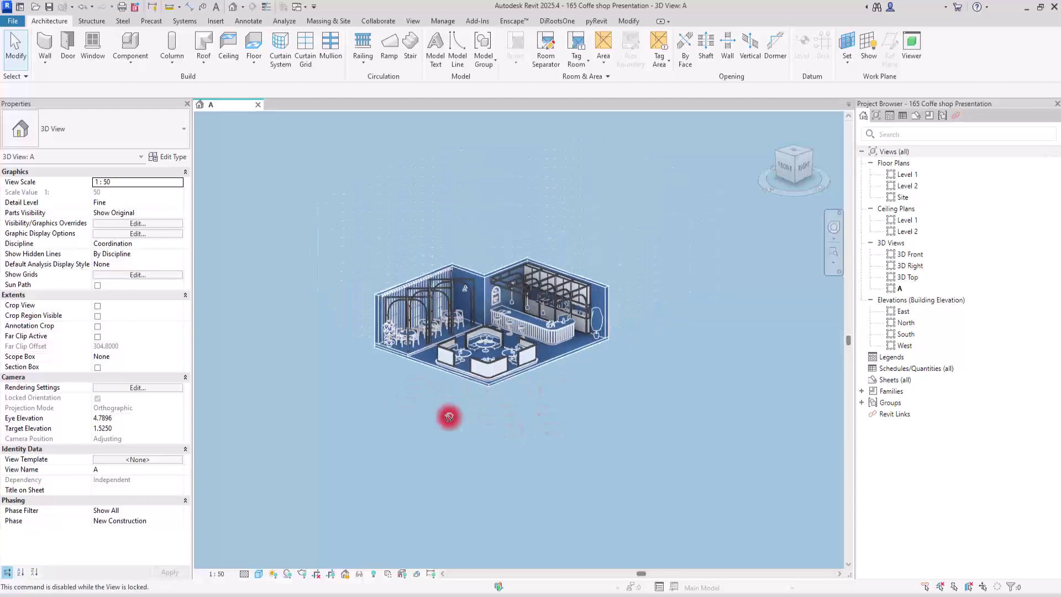
scroll(509, 339, up, 5)
scroll(506, 334, down, 4)
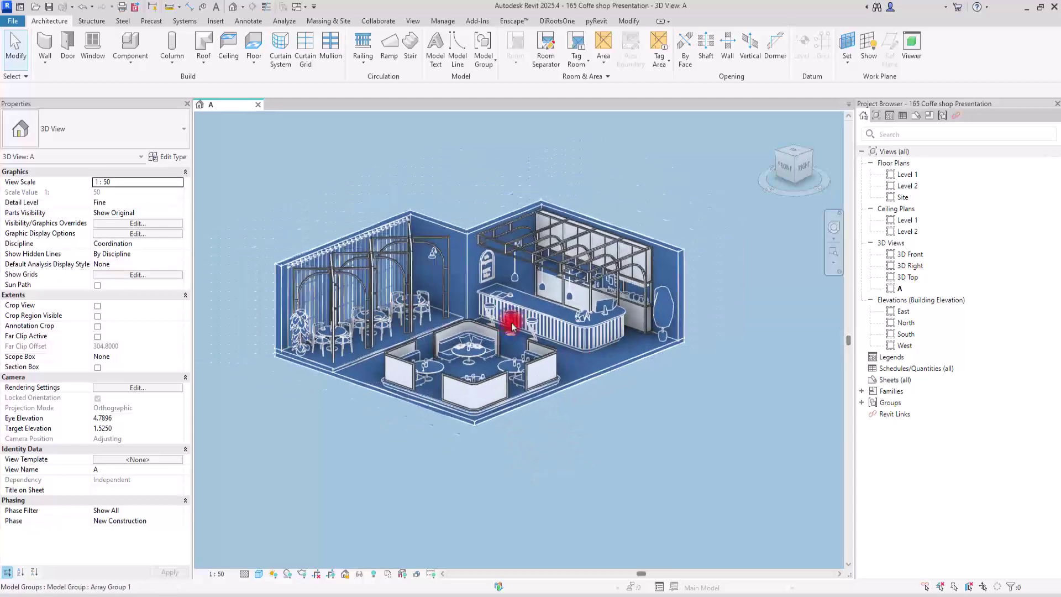
Step: Draw a near-horizontal model line about 32 m long above the coffee shop, spanning past both of its sides
click(249, 21)
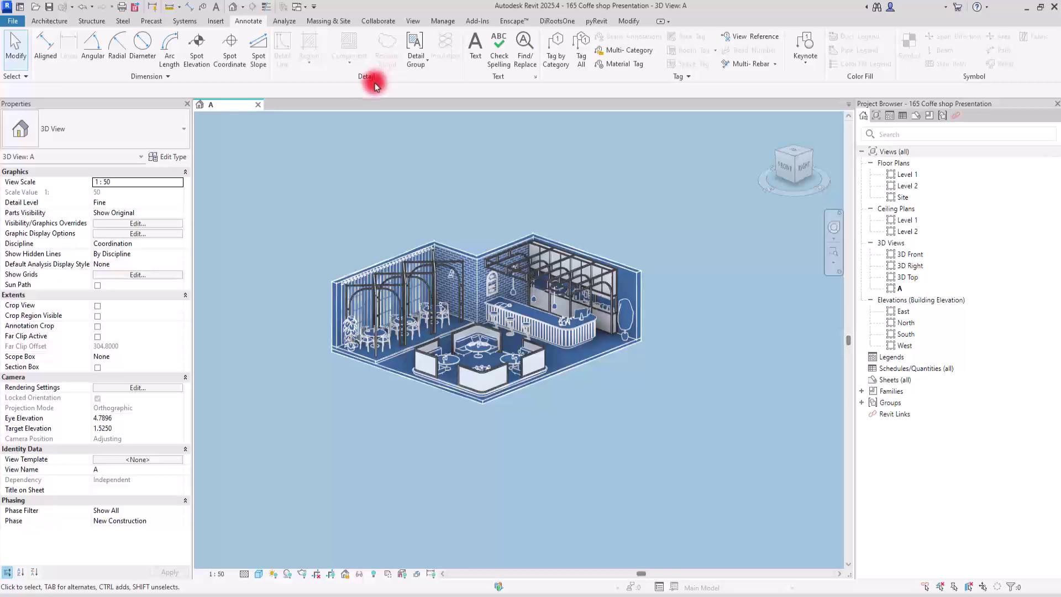
click(49, 21)
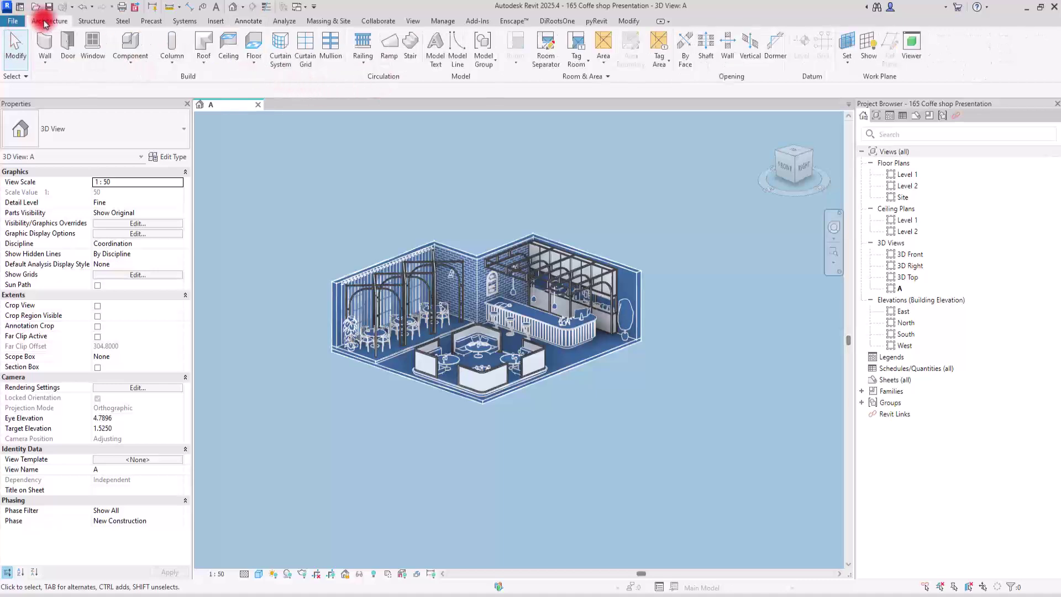
click(456, 47)
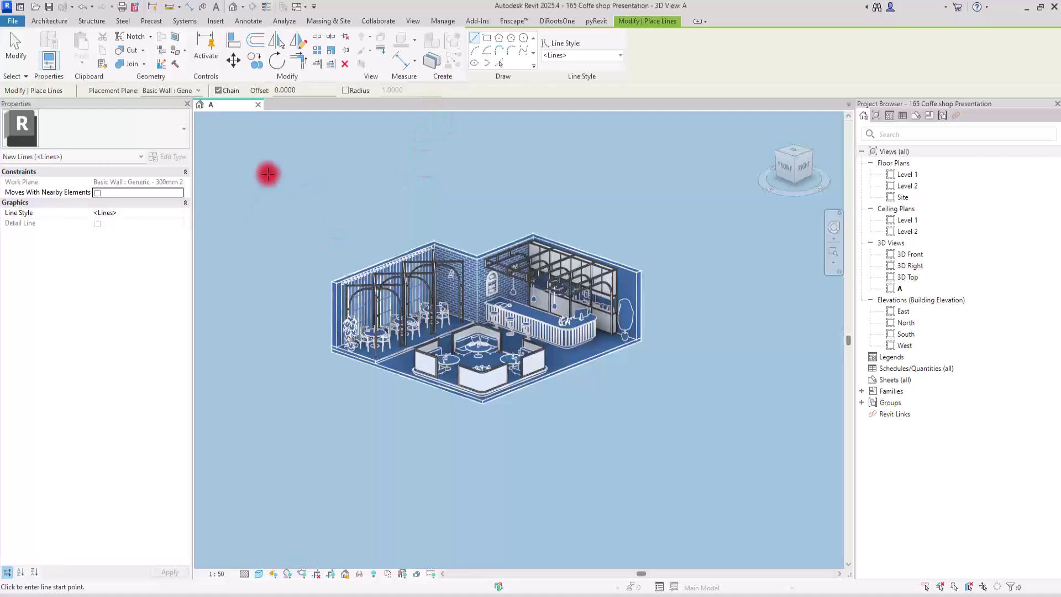
click(261, 177)
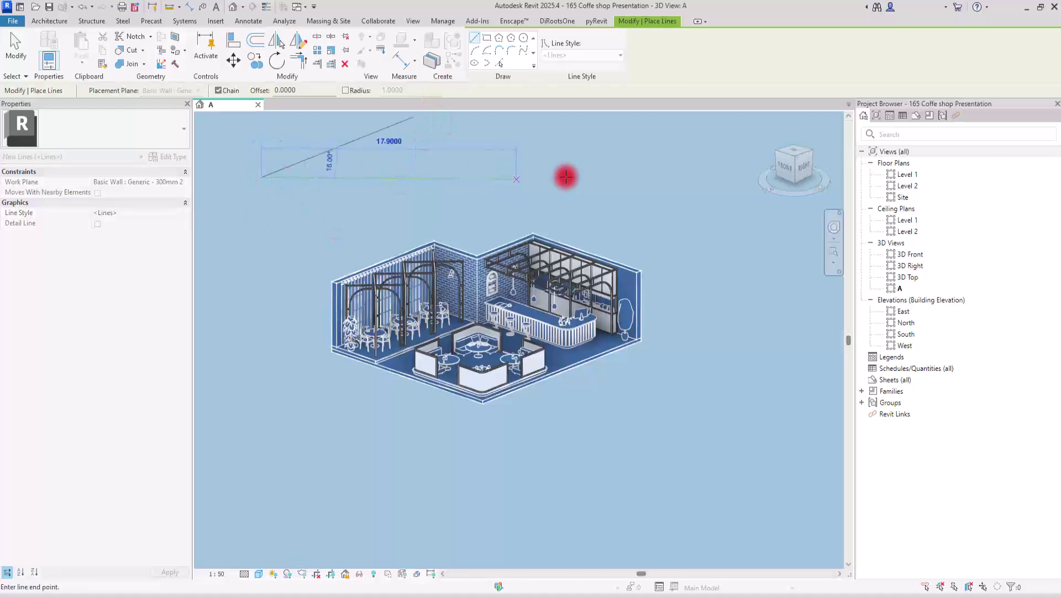
click(717, 177)
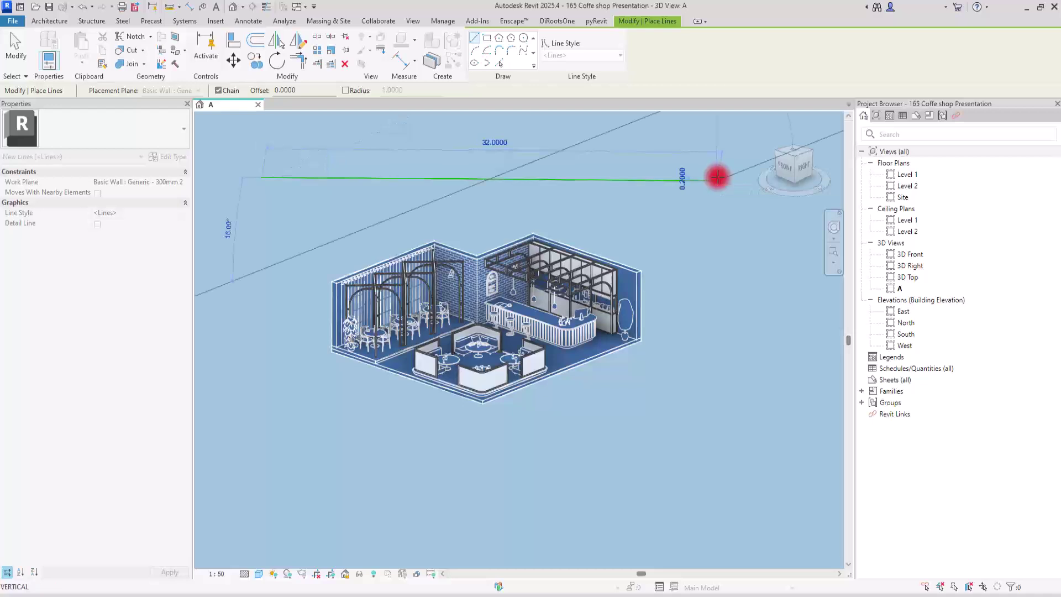
key(Escape)
Step: Draw two vertical model lines, one on each side of the coffee shop, crossing the upper line and running well below the model
scroll(585, 159, down, 3)
scroll(585, 159, up, 2)
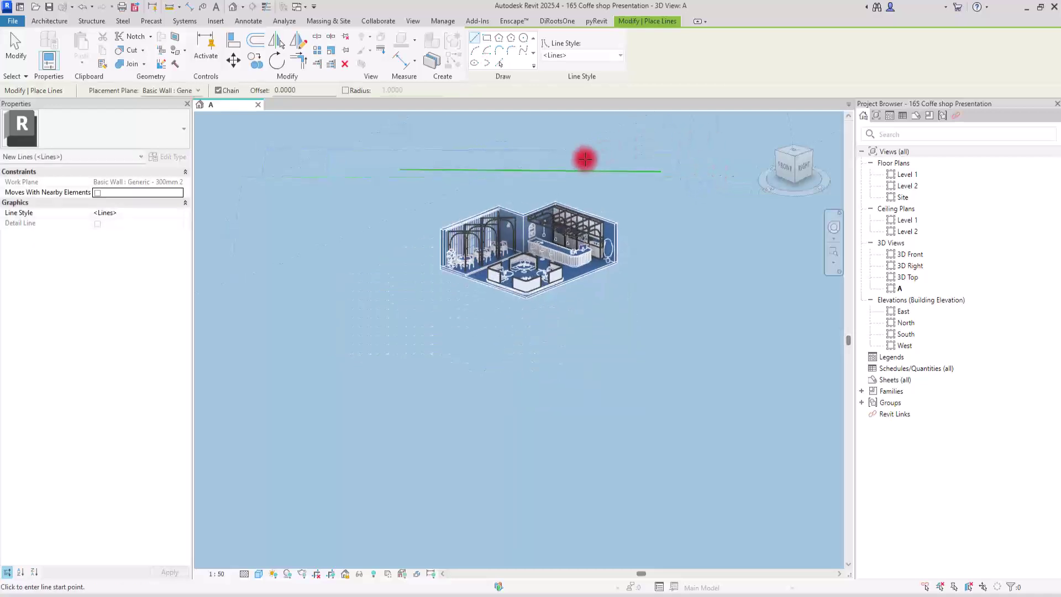
click(668, 152)
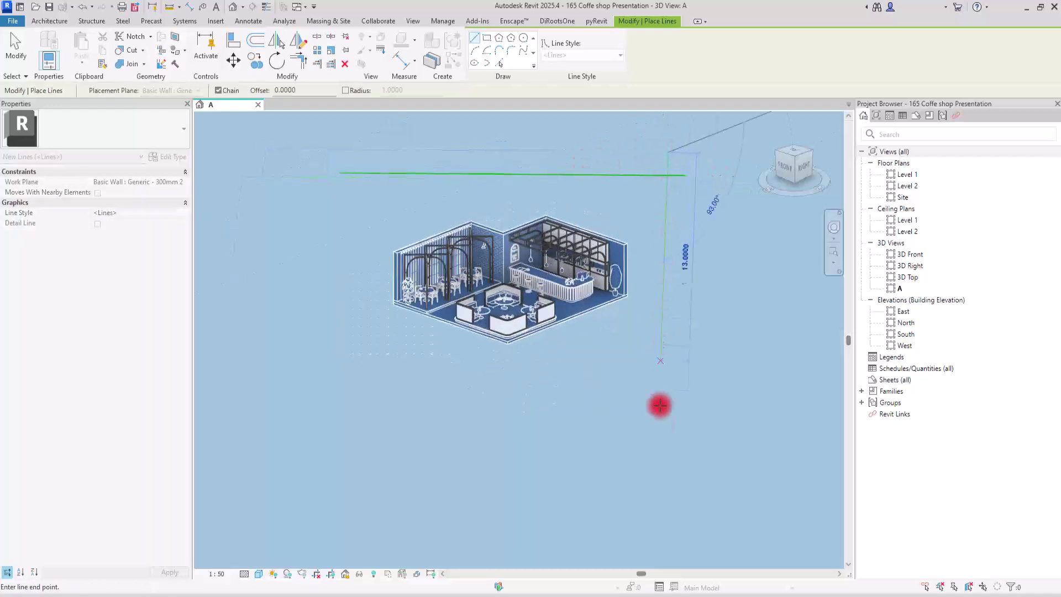
click(669, 494)
key(Escape)
click(357, 147)
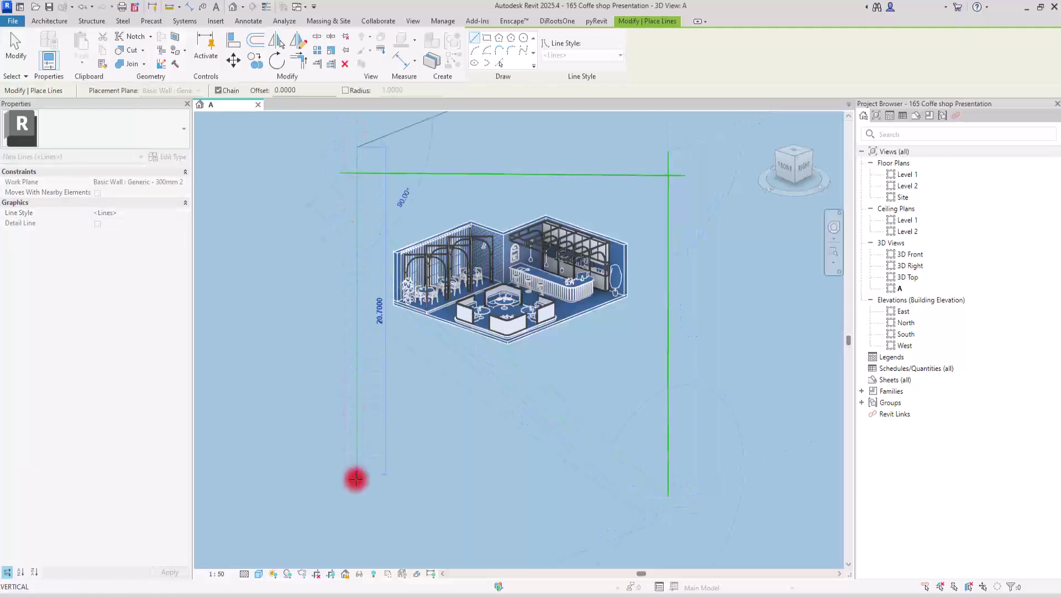
click(356, 503)
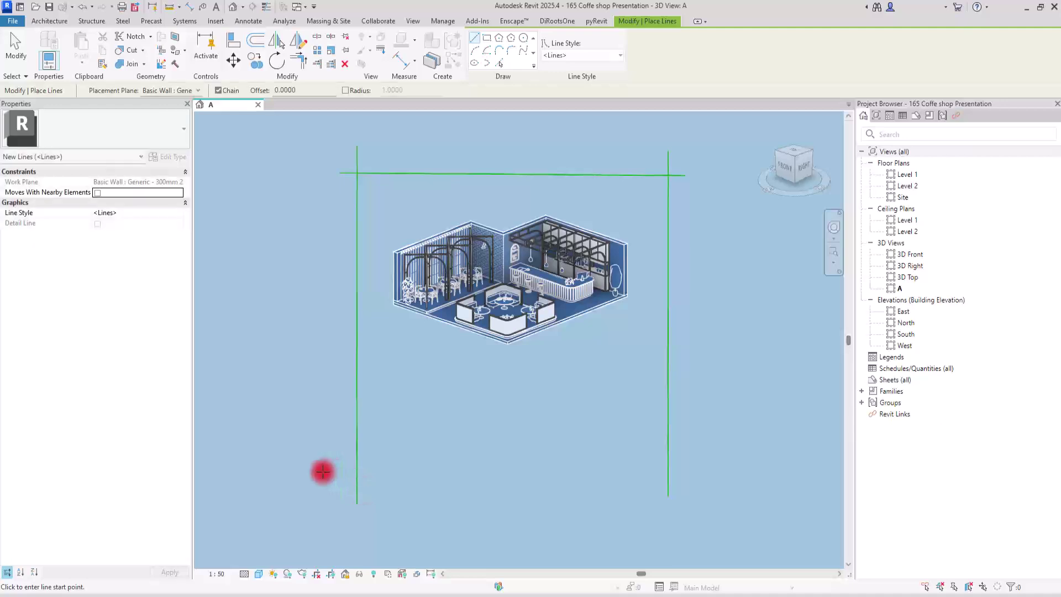
Step: Draw a model line well below the coffee shop that crosses both vertical lines and closes the frame
click(720, 465)
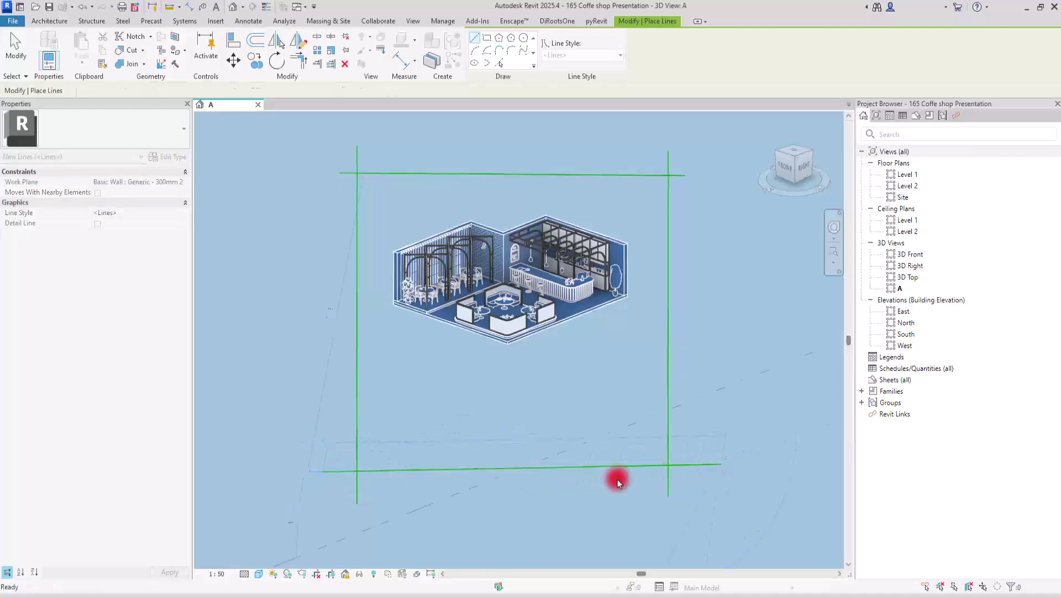
key(Escape)
key(Escape)
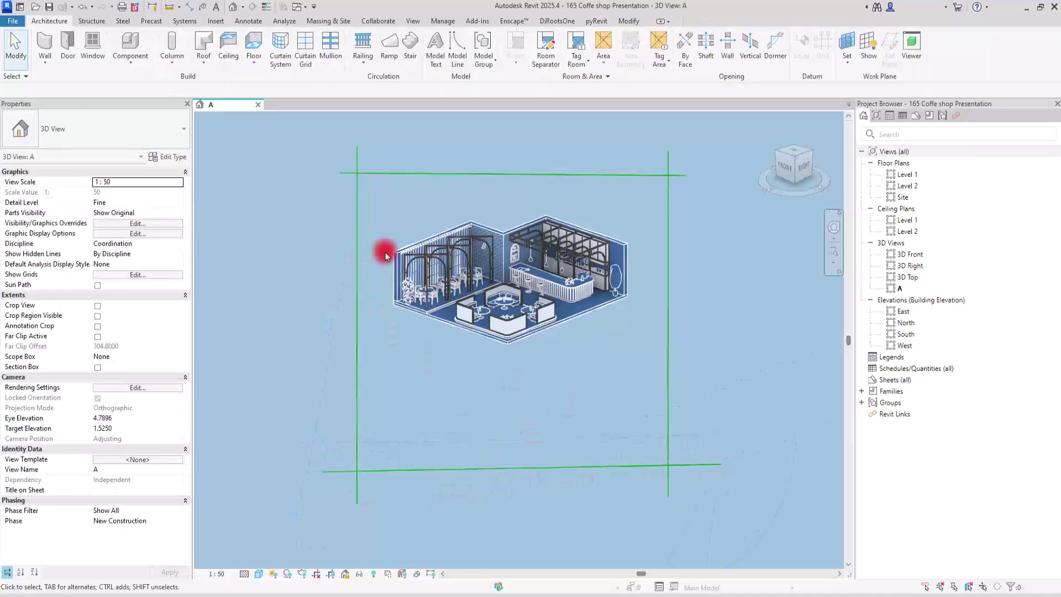
Step: Select the four frame lines and override their projection line color in this view with white
click(426, 175)
ctrl+click(356, 212)
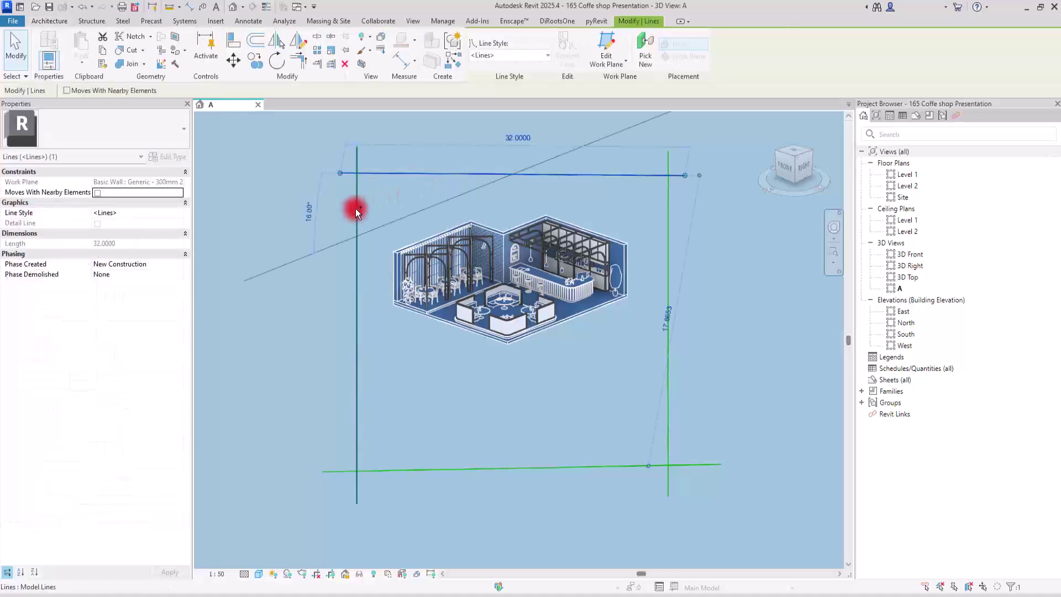
ctrl+click(486, 469)
ctrl+click(668, 374)
click(365, 53)
click(387, 67)
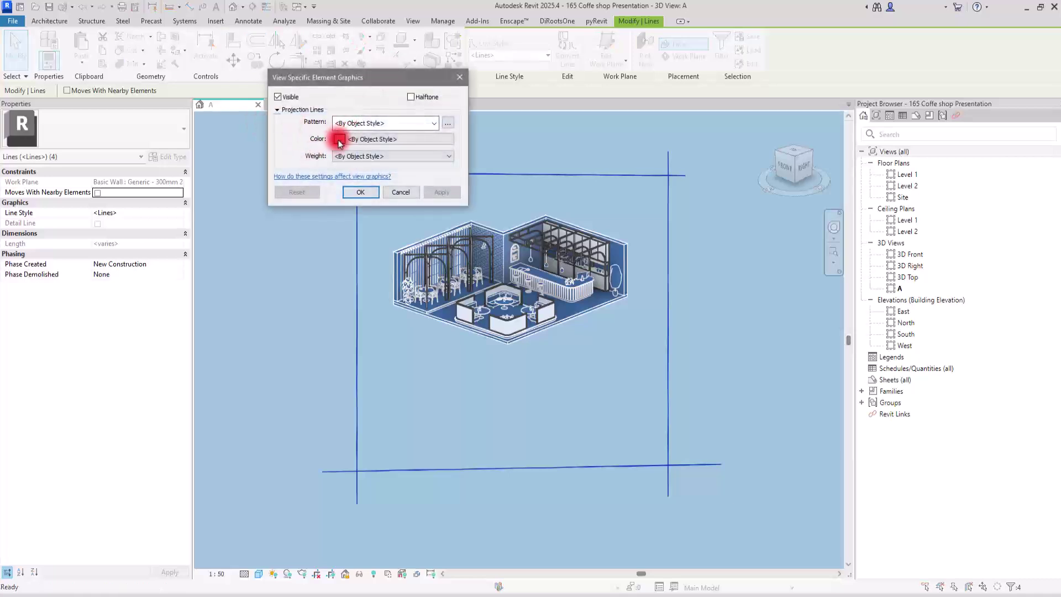
click(343, 139)
click(354, 123)
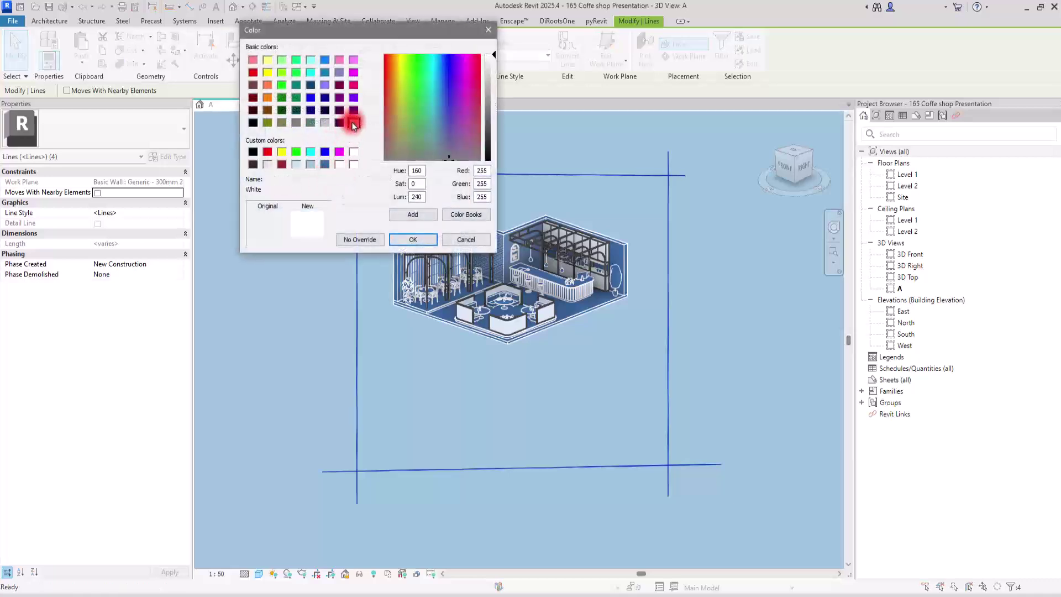
click(413, 240)
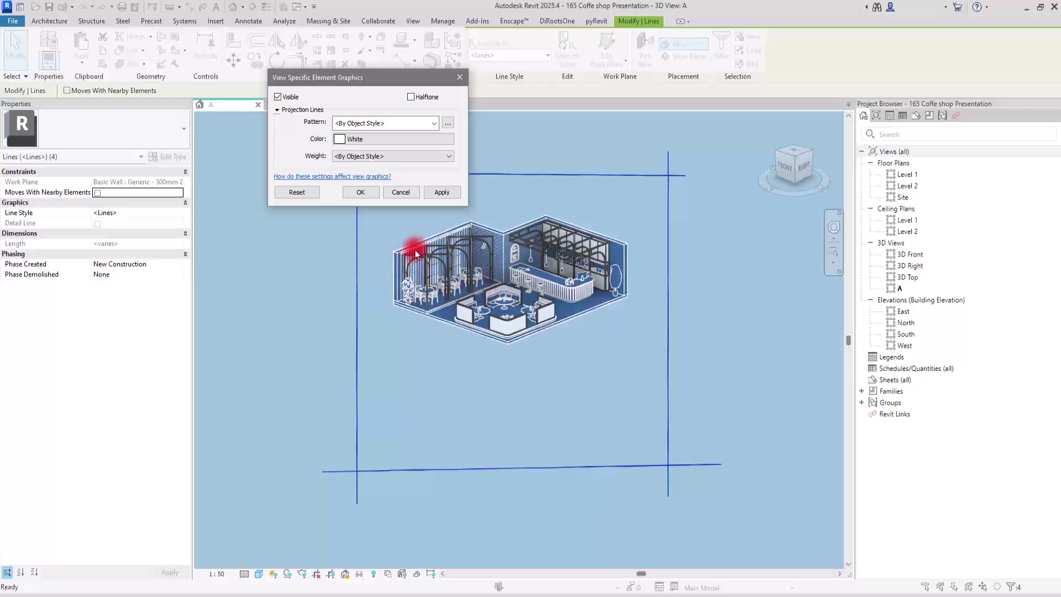
Step: Set the frame lines' projection weight to 5 and pattern to Center 6mm, and apply the override
click(347, 157)
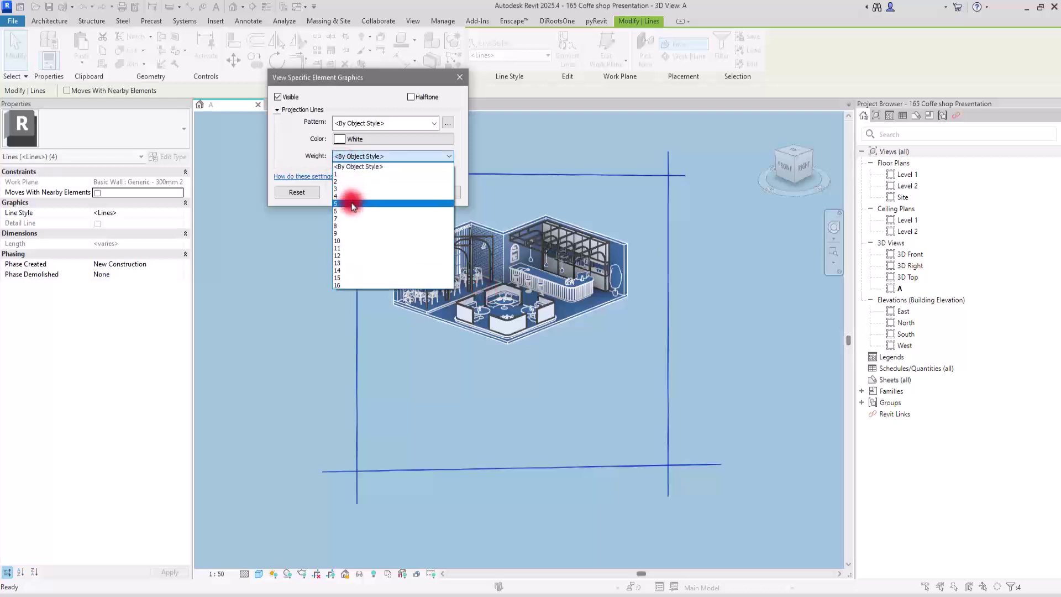
click(354, 204)
click(436, 122)
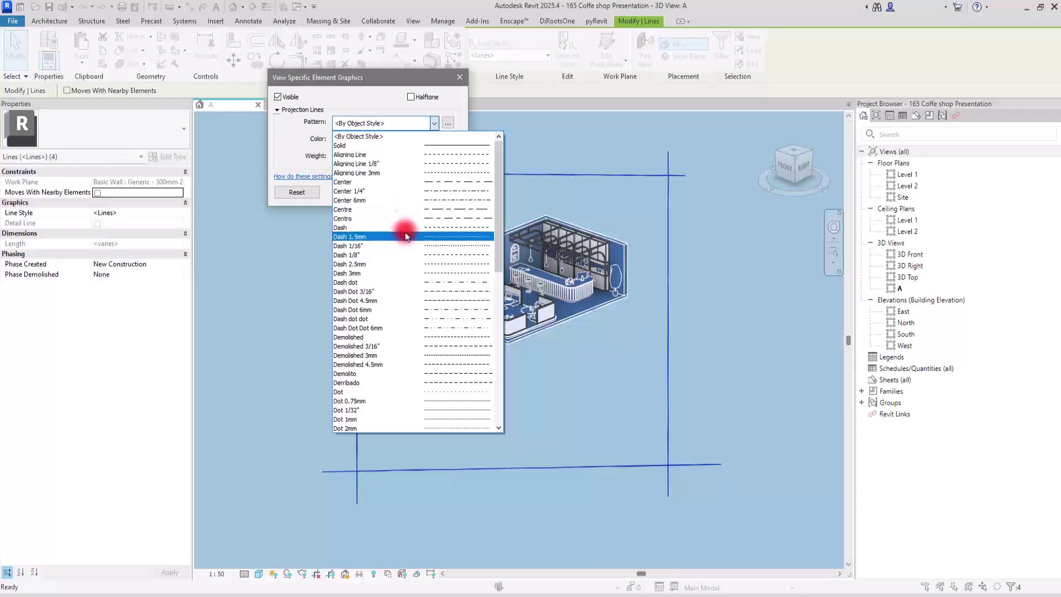
click(407, 202)
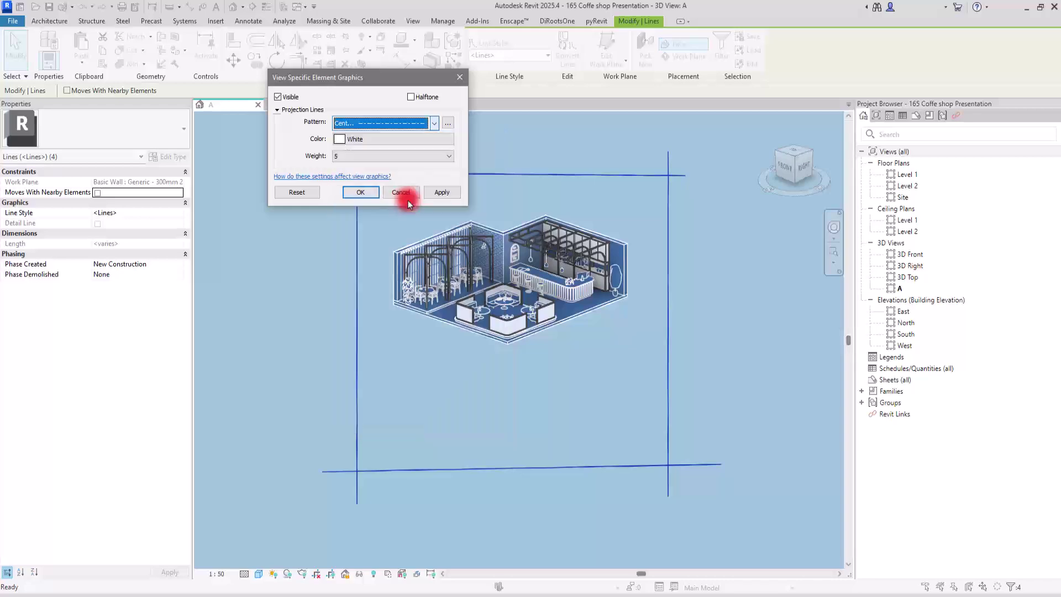
click(361, 192)
click(417, 369)
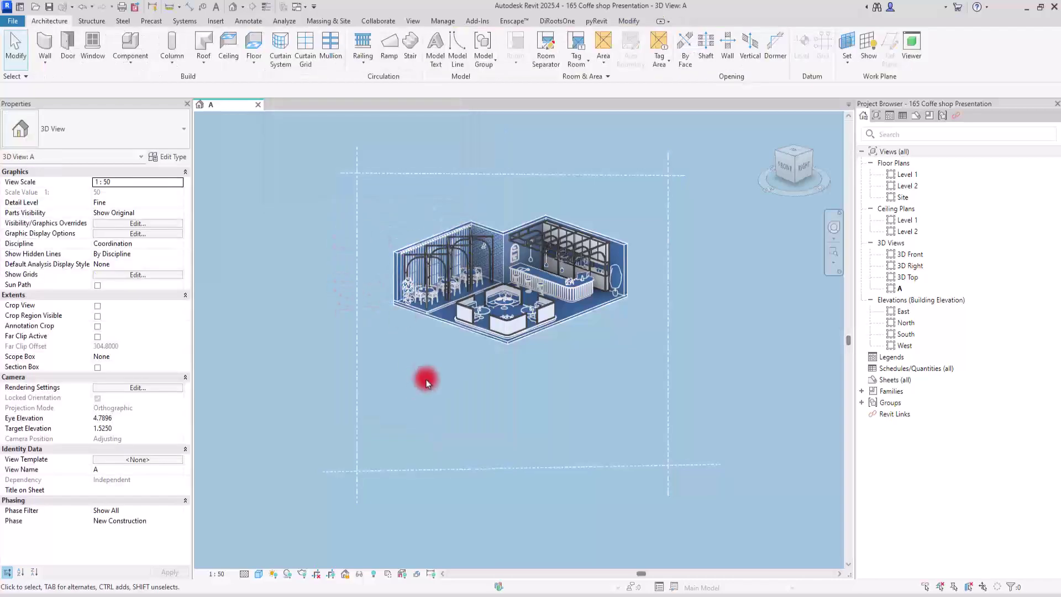
Step: Draw two vertical model lines as leaders, from below the model up to the window-side dining tables and to the seating booth
scroll(340, 162, up, 5)
scroll(336, 163, down, 6)
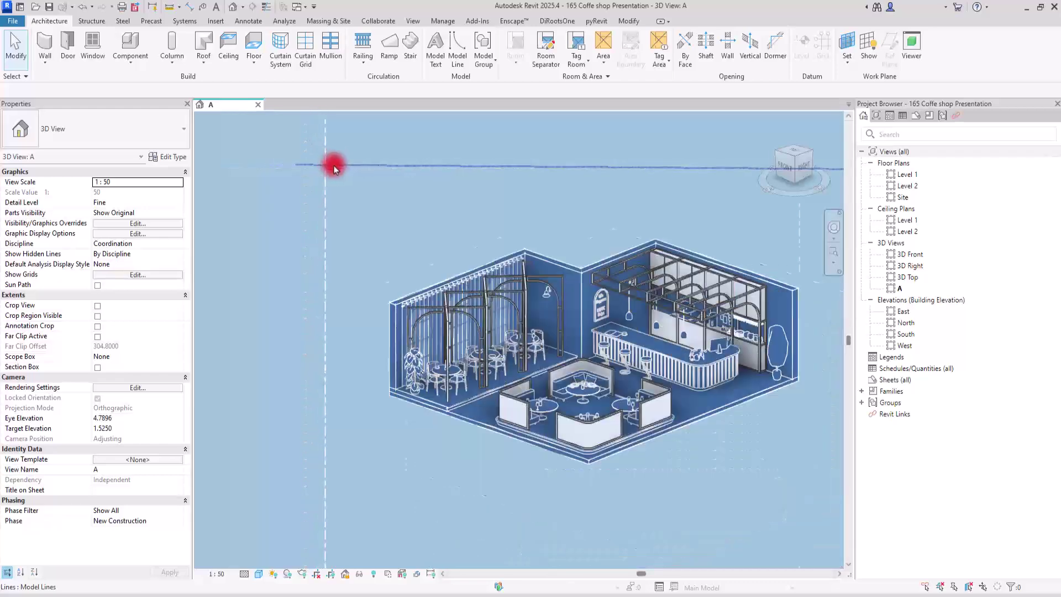
middle_drag(486, 194, 471, 185)
scroll(462, 183, up, 5)
middle_drag(480, 208, 477, 172)
click(456, 49)
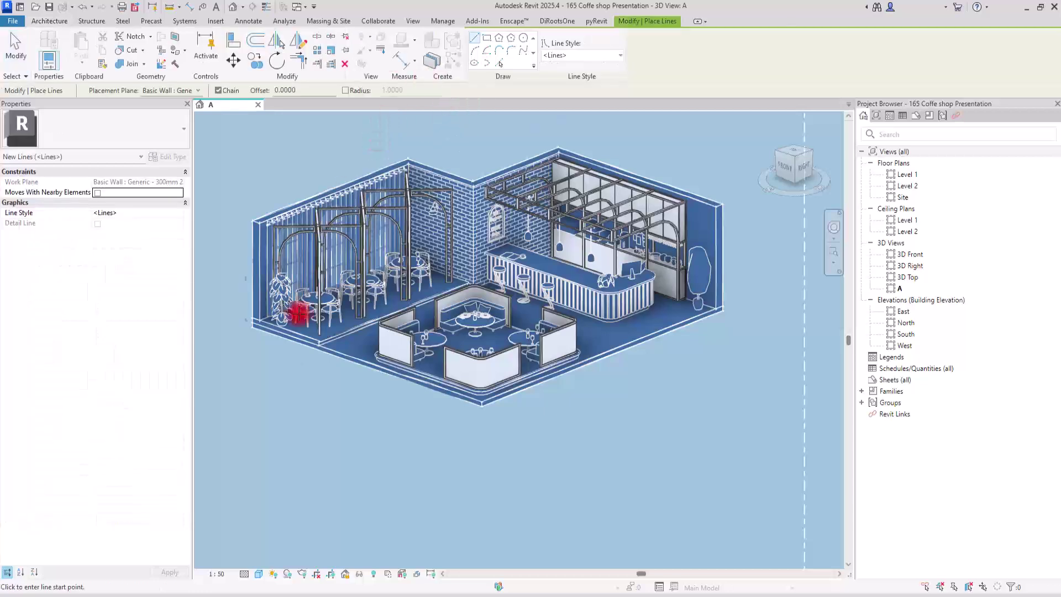
click(298, 469)
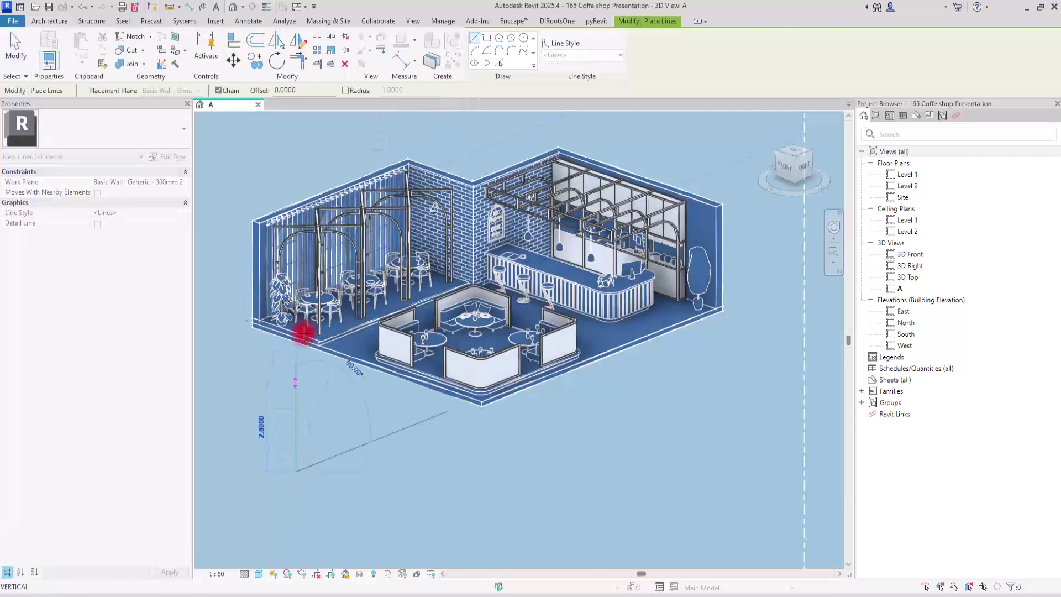
click(295, 292)
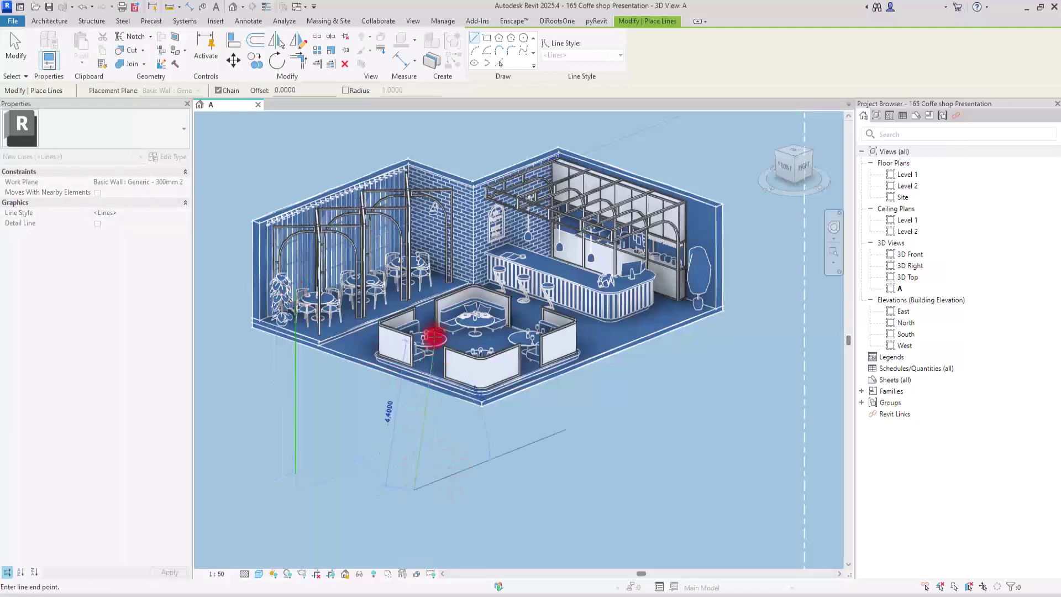
click(410, 315)
key(Escape)
key(Escape)
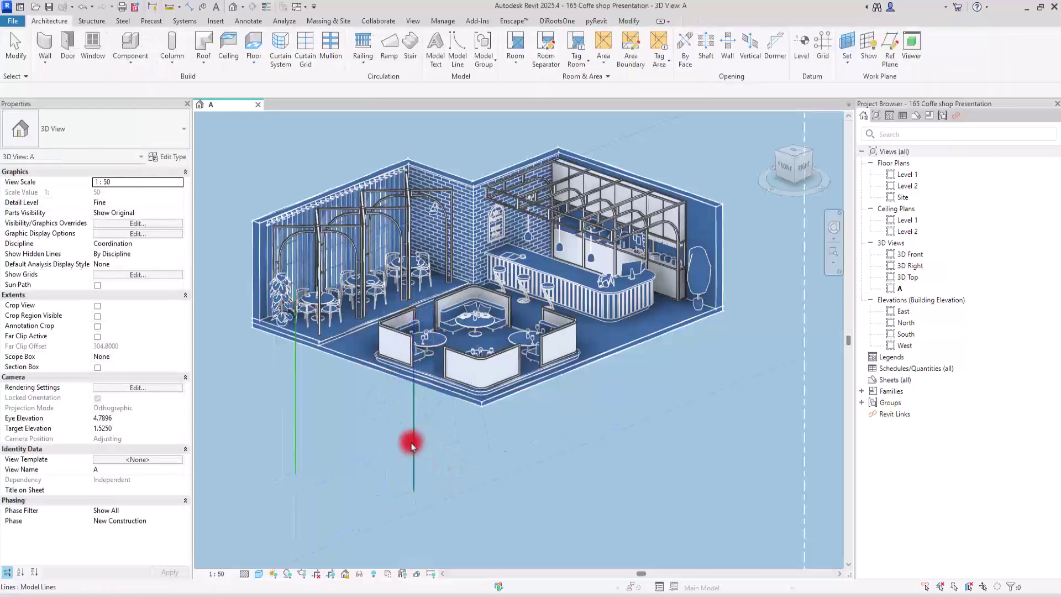
Step: Shift the booth's vertical leader line slightly towards the first leader and adjust its upper end
click(412, 432)
drag(411, 432, 409, 424)
mouse_move(406, 315)
mouse_down()
mouse_move(403, 303)
mouse_move(407, 324)
mouse_up()
click(448, 456)
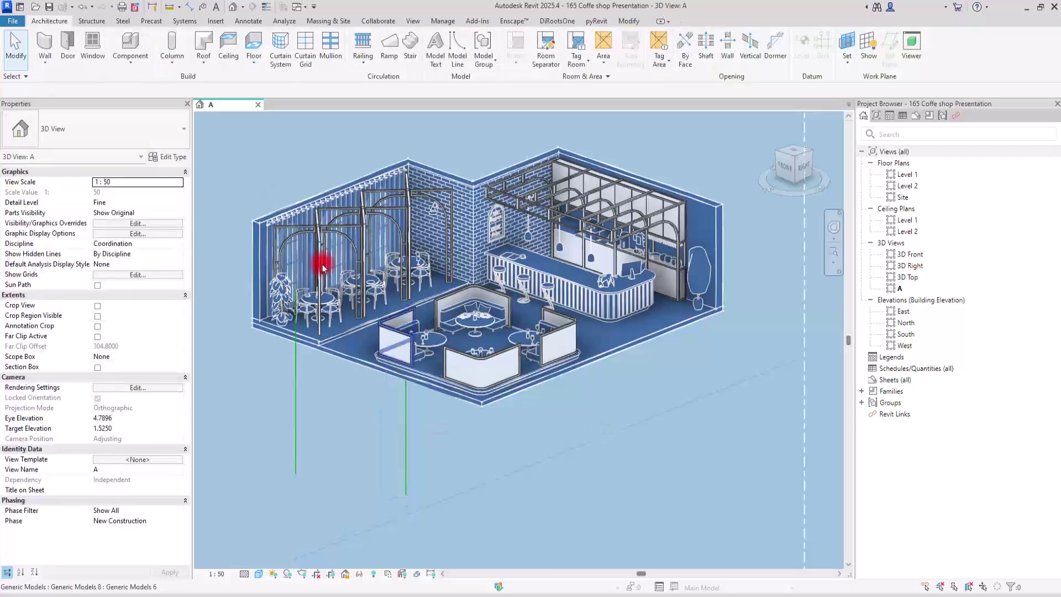
Step: Draw two more vertical leader lines, from below the model up behind the front of the bar and up towards its far end
click(457, 42)
click(521, 475)
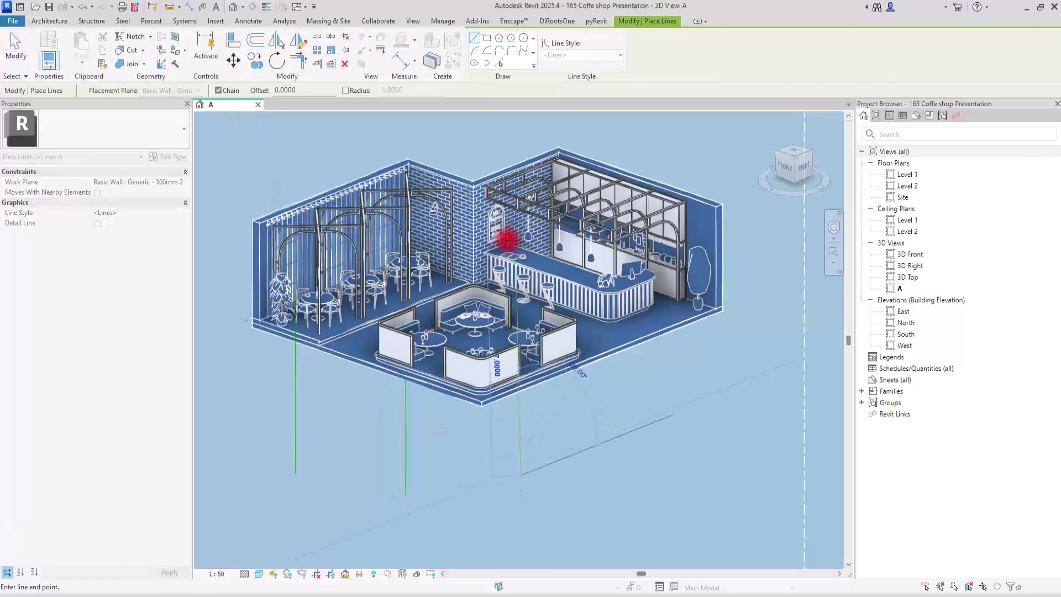
click(517, 222)
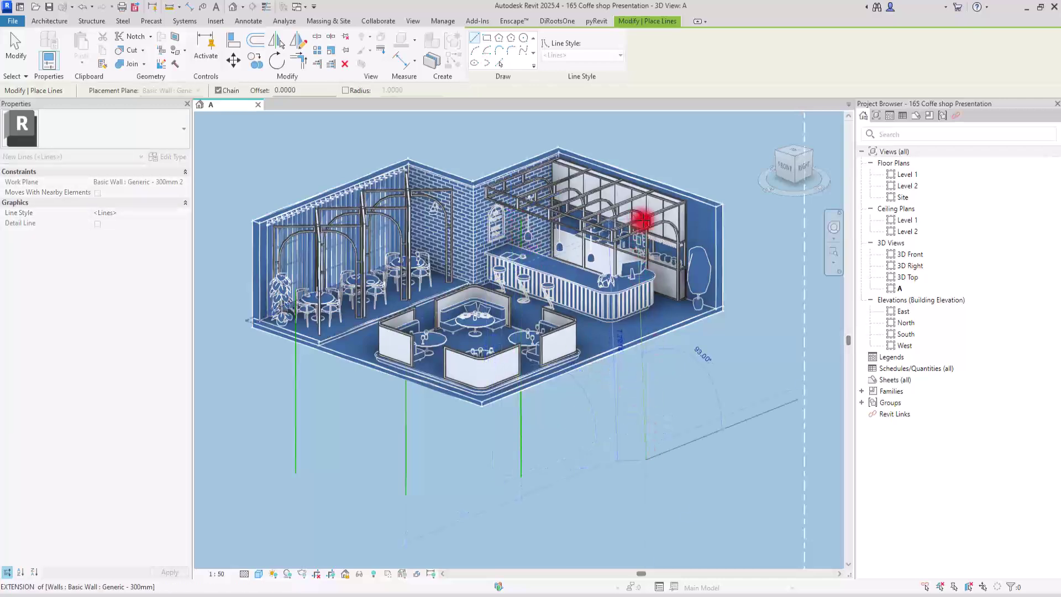
click(639, 221)
key(Escape)
key(Escape)
Step: Override the projection line colour of the four vertical leader lines to white in this view
click(645, 414)
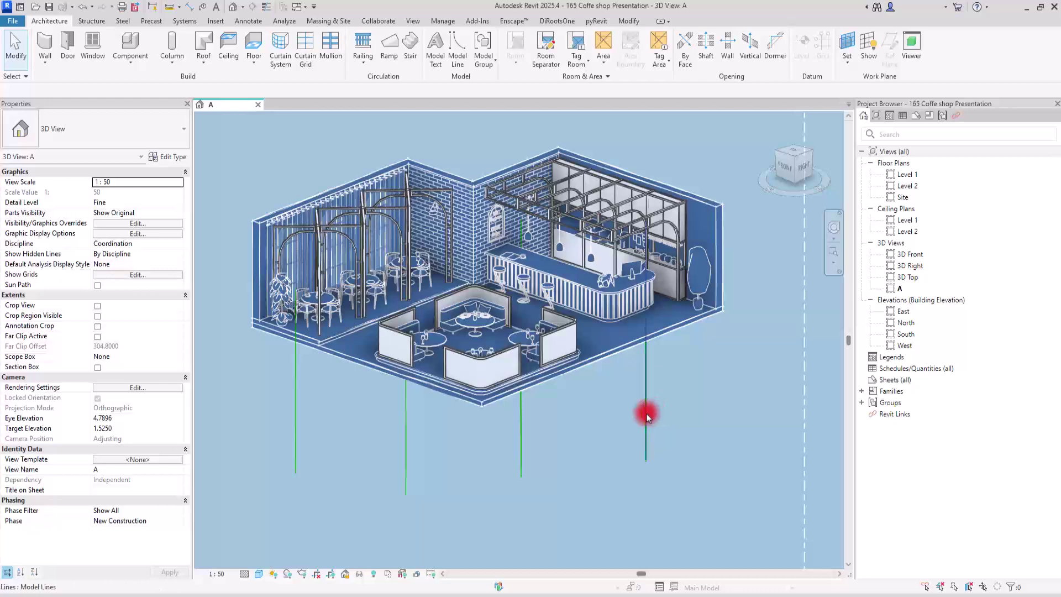
ctrl+click(522, 430)
ctrl+click(406, 428)
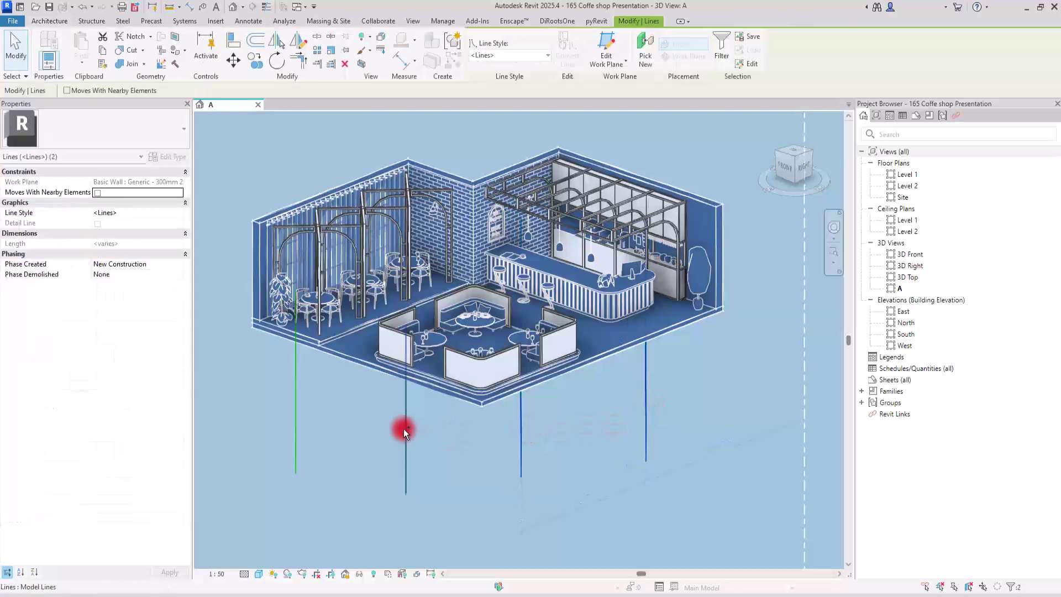
ctrl+click(295, 415)
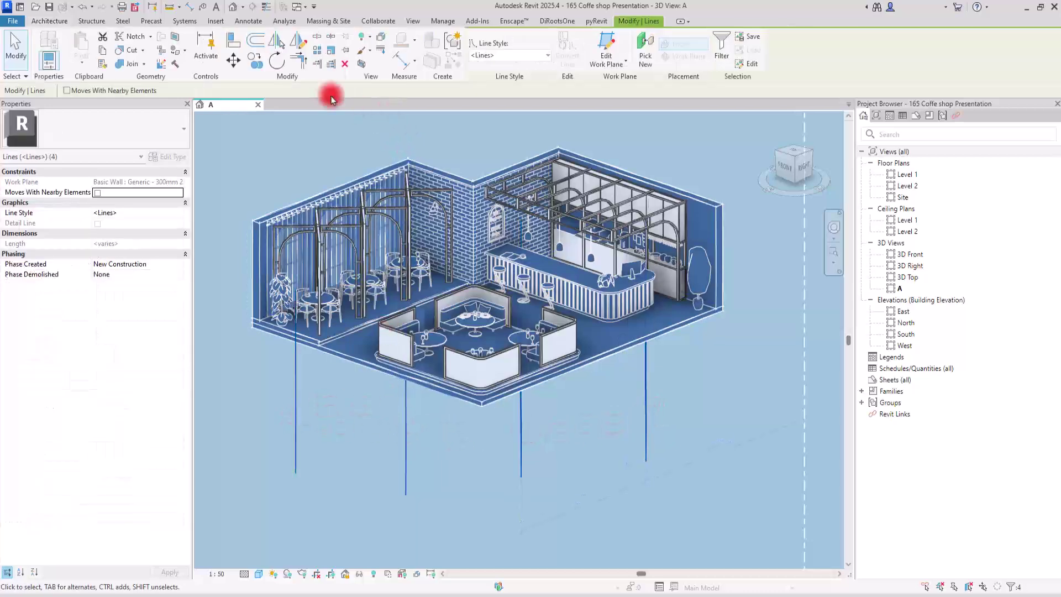
click(368, 59)
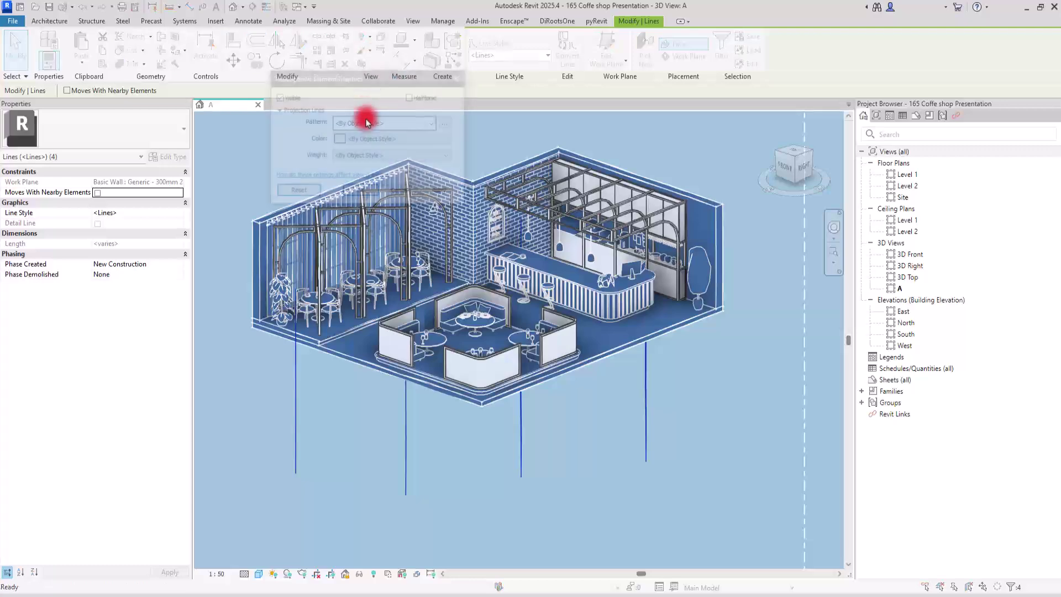
click(339, 140)
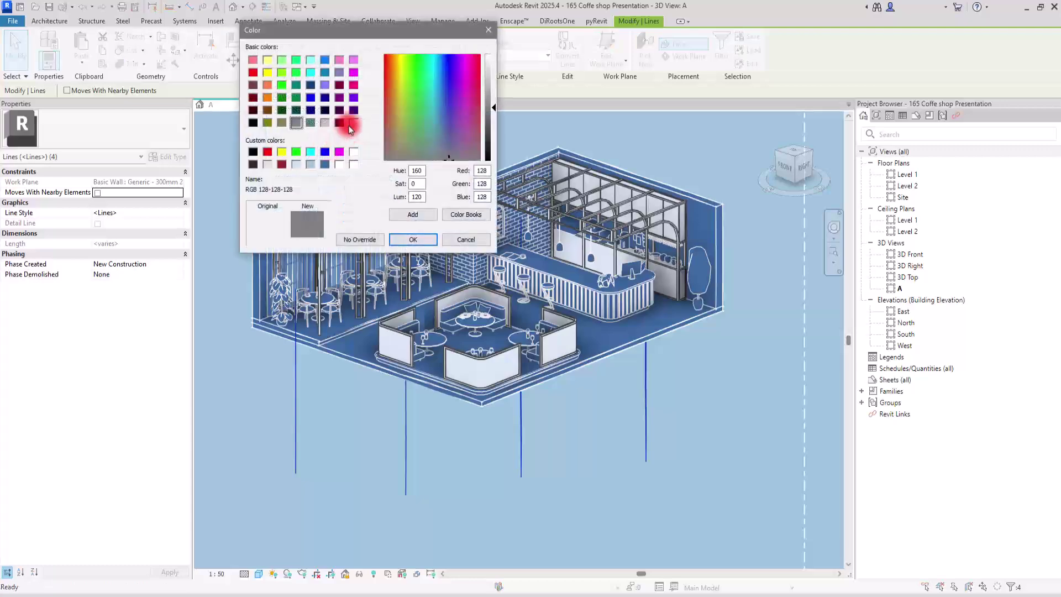
click(353, 122)
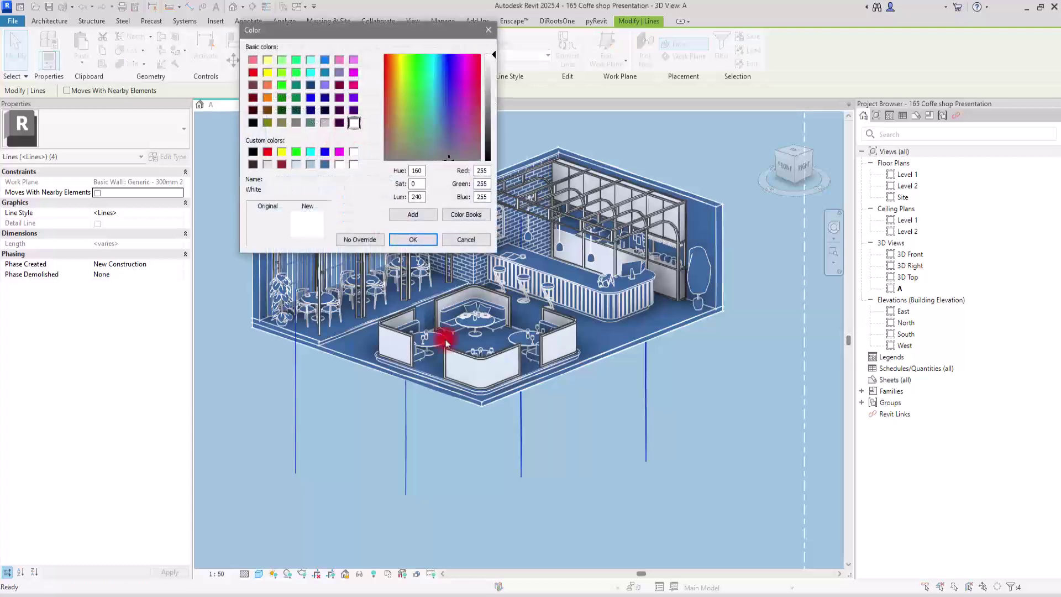
click(412, 239)
Step: Set the four leader lines' projection weight to 3 and pattern to Dash 2.5mm, and apply the override
click(356, 155)
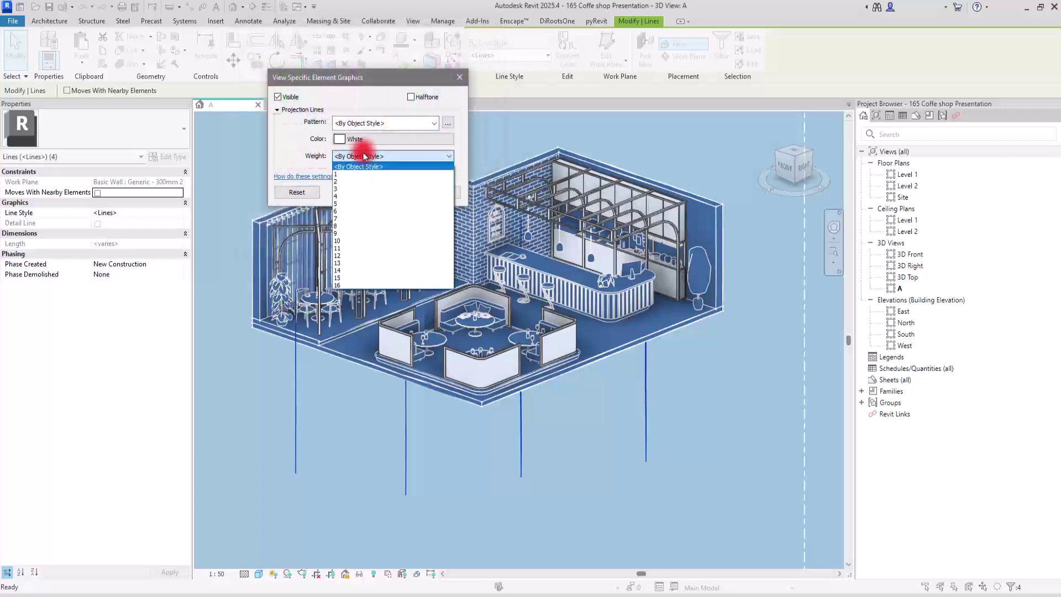
click(346, 189)
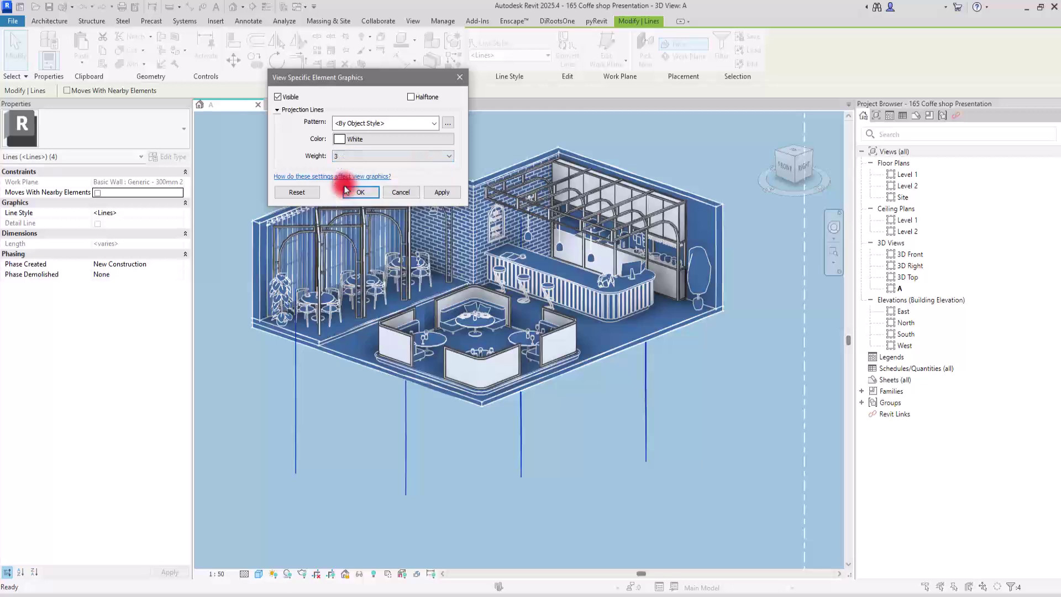
click(434, 123)
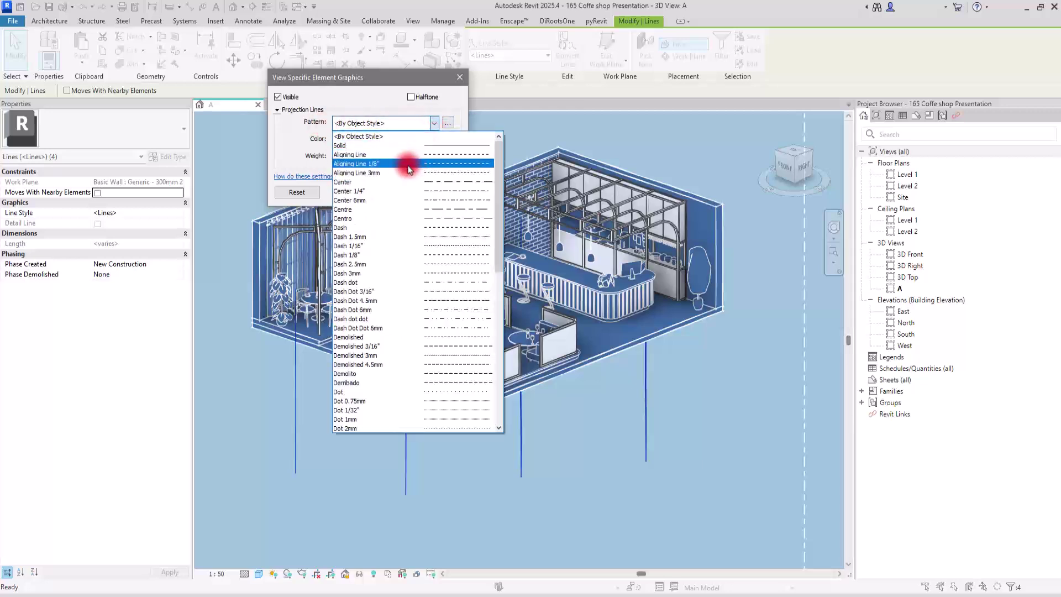
click(373, 264)
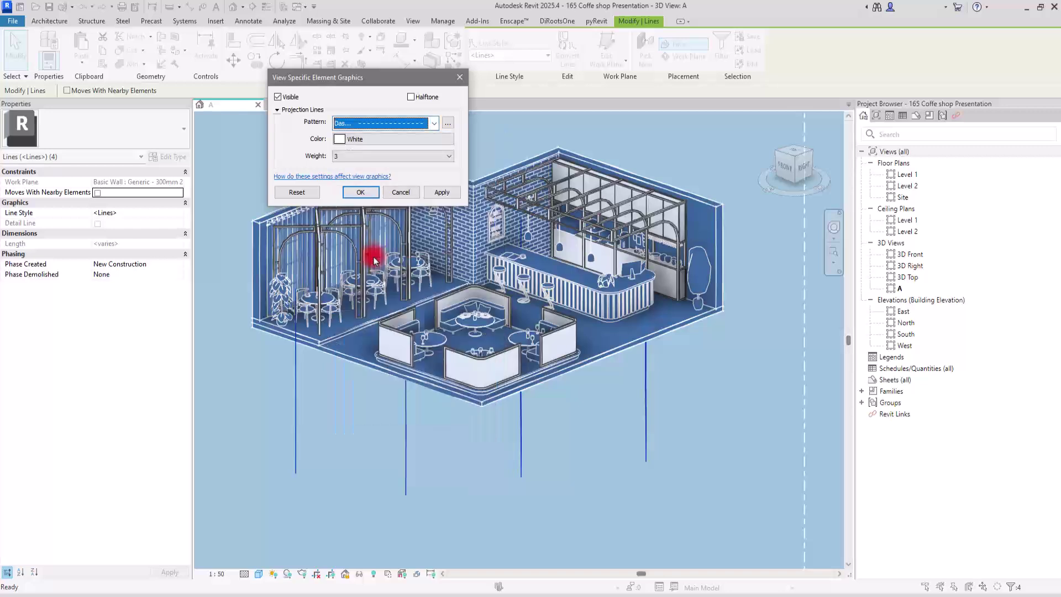
click(361, 192)
click(734, 429)
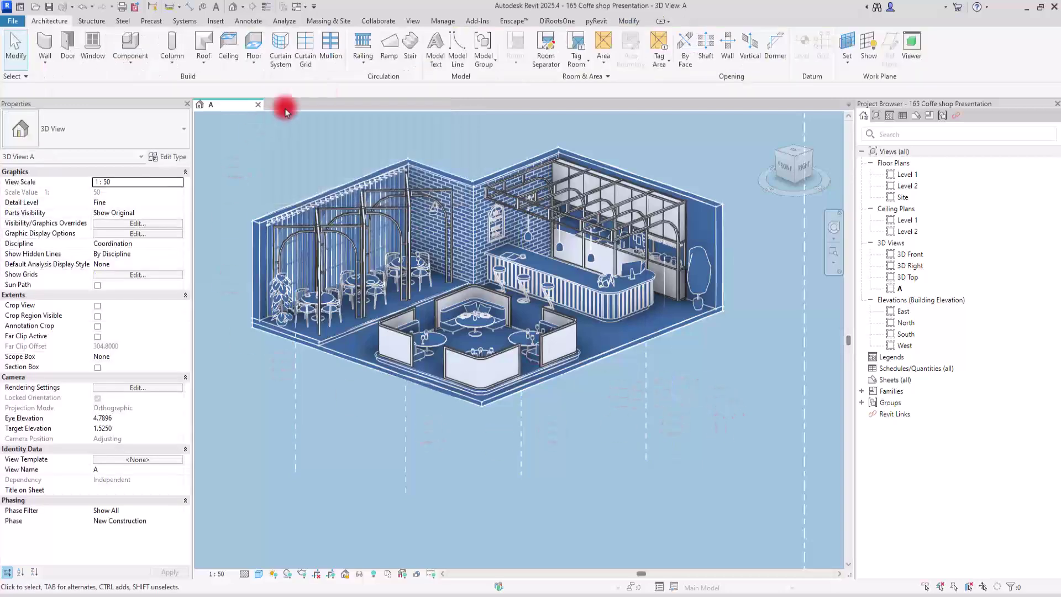
Step: Draw a roughly horizontal model line across the four leaders near their lower ends as an alignment guide
click(458, 48)
click(249, 463)
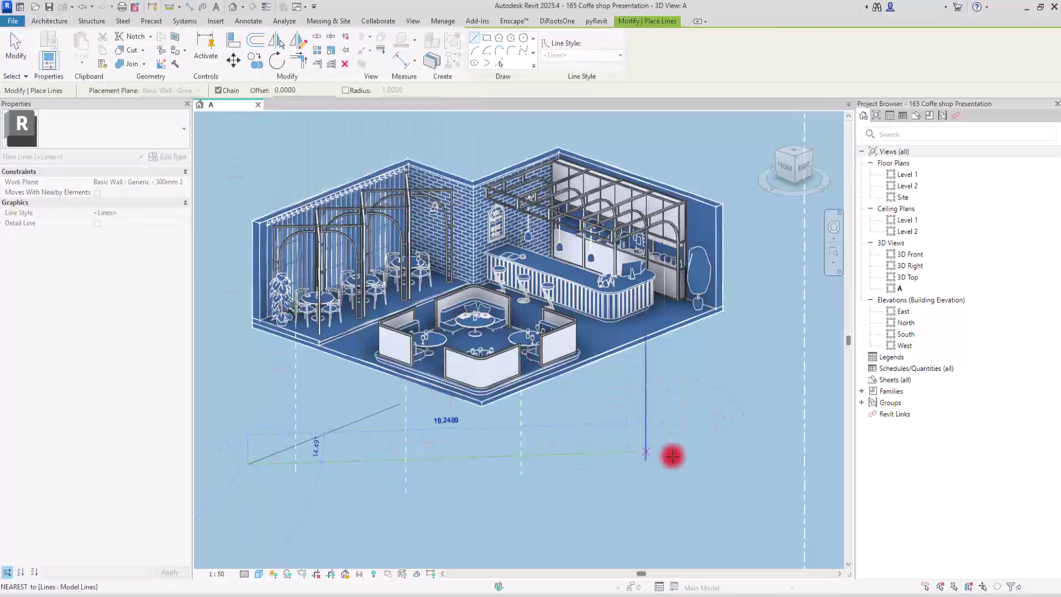
click(754, 469)
key(Escape)
key(Escape)
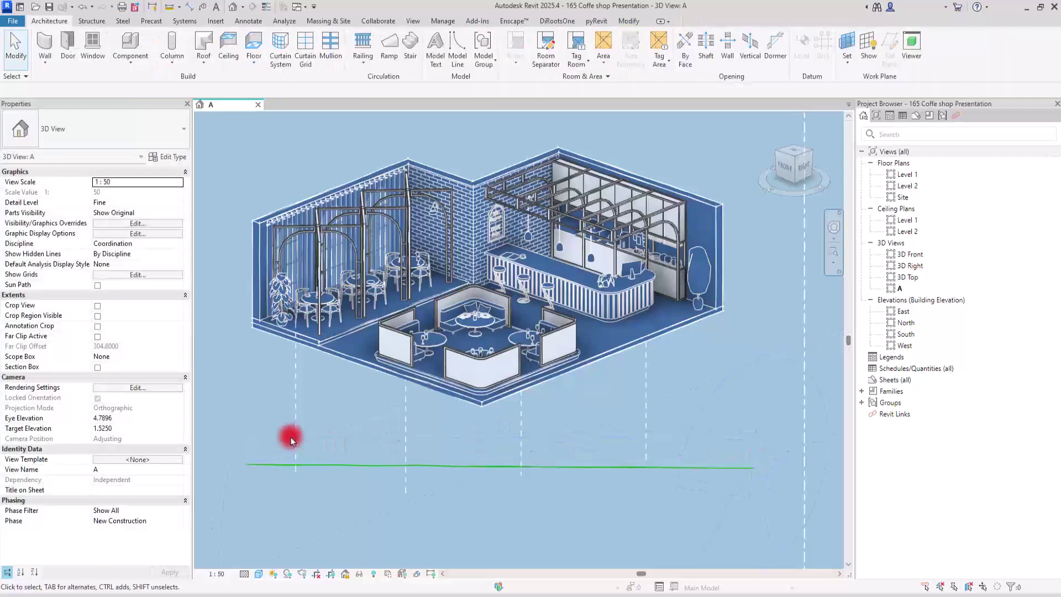
Step: Align the lower ends of the four leaders to the horizontal guide line, and delete the guide line
scroll(376, 351, down, 3)
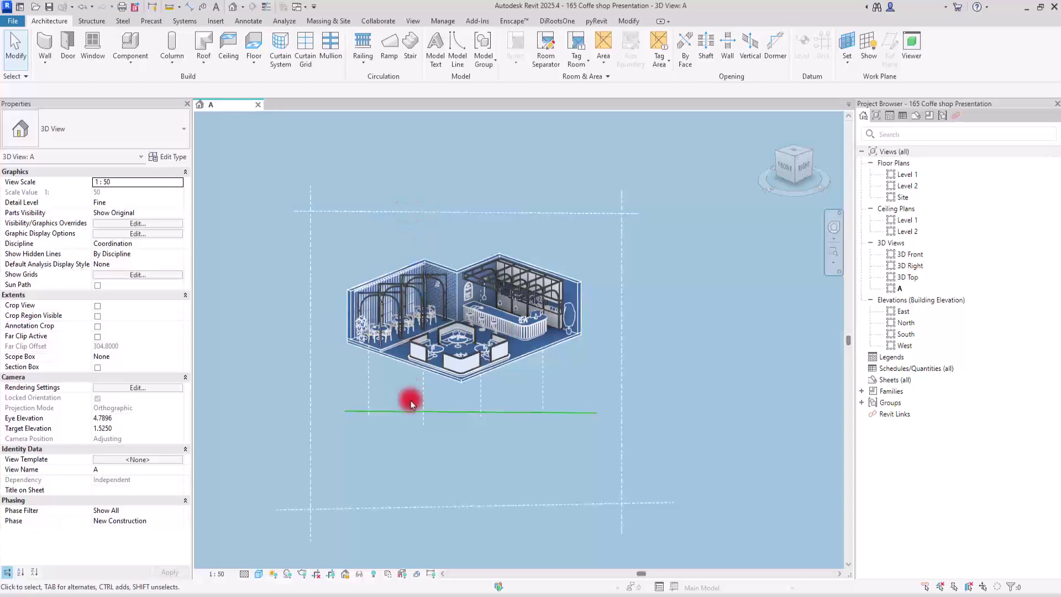
scroll(429, 417, up, 4)
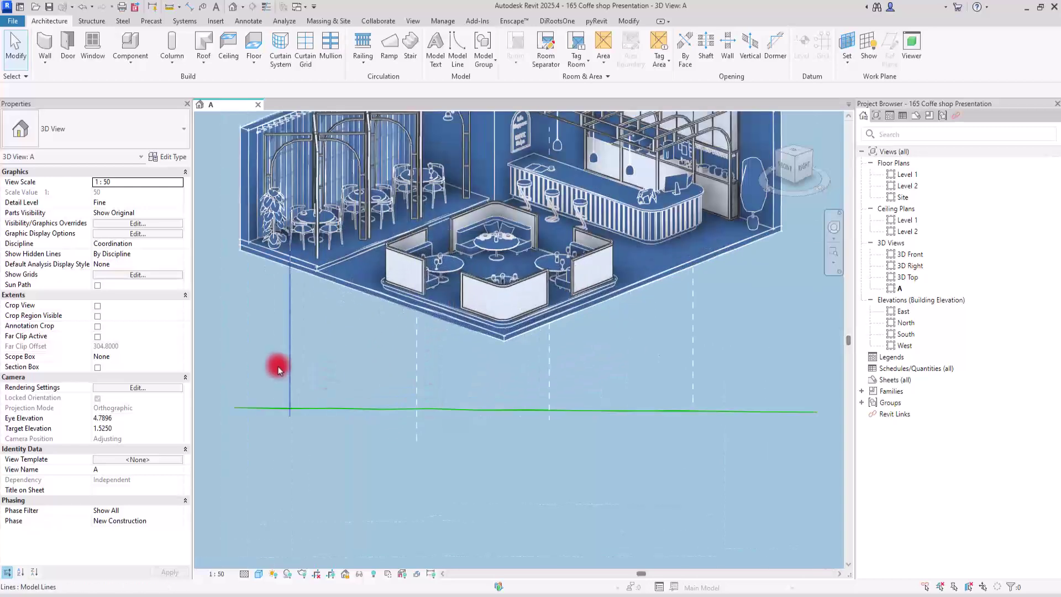
click(629, 21)
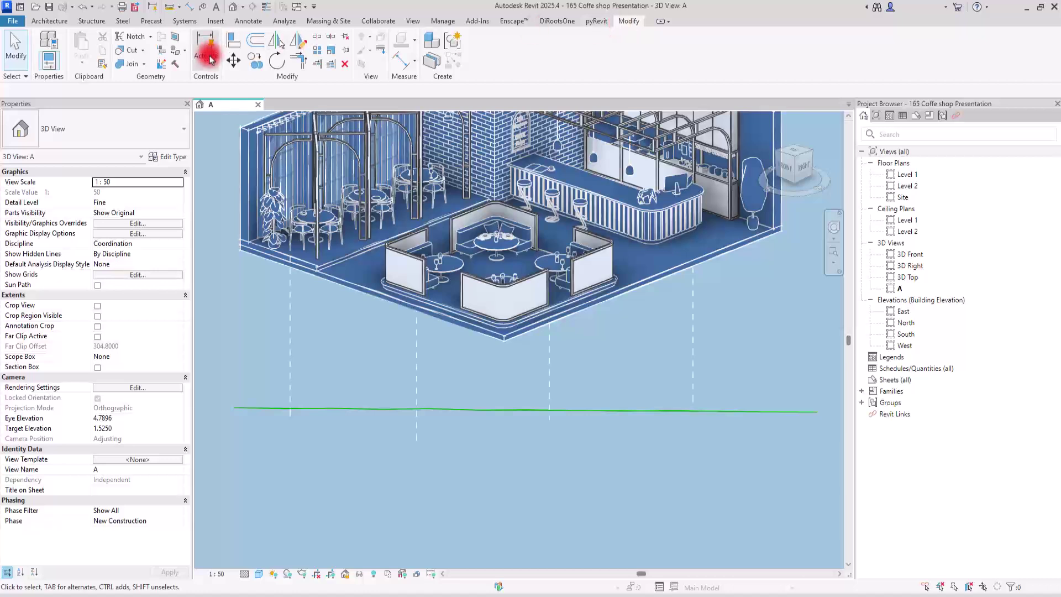
click(317, 410)
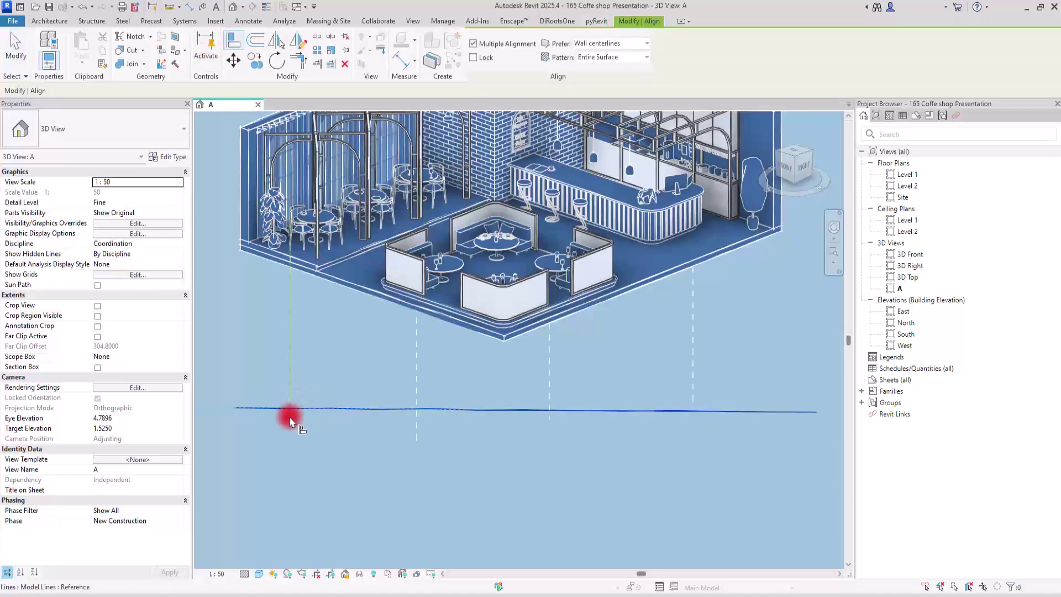
click(417, 439)
click(549, 419)
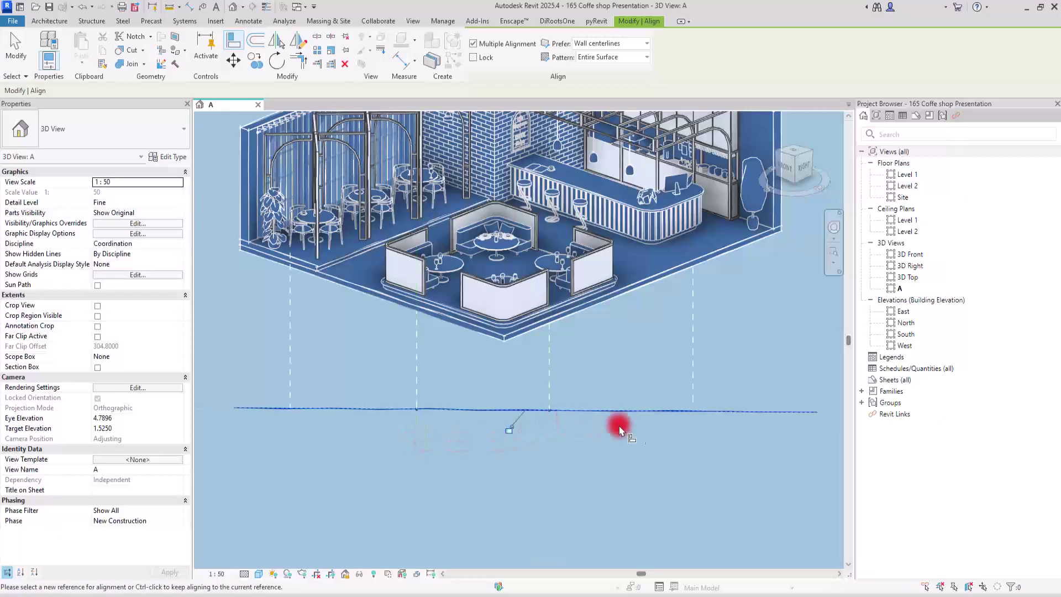
click(692, 427)
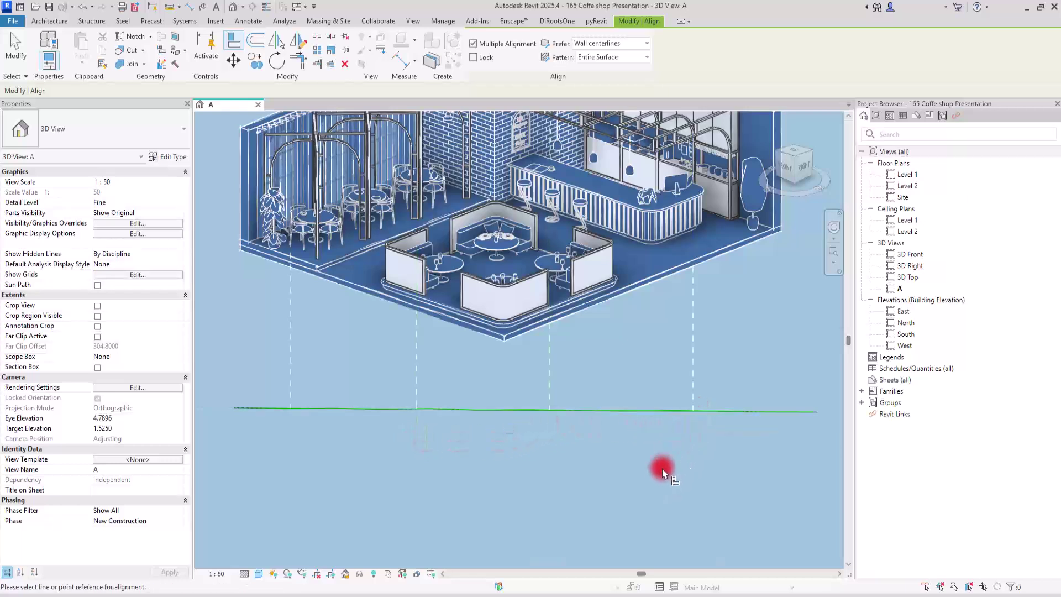
key(Escape)
click(493, 409)
key(Delete)
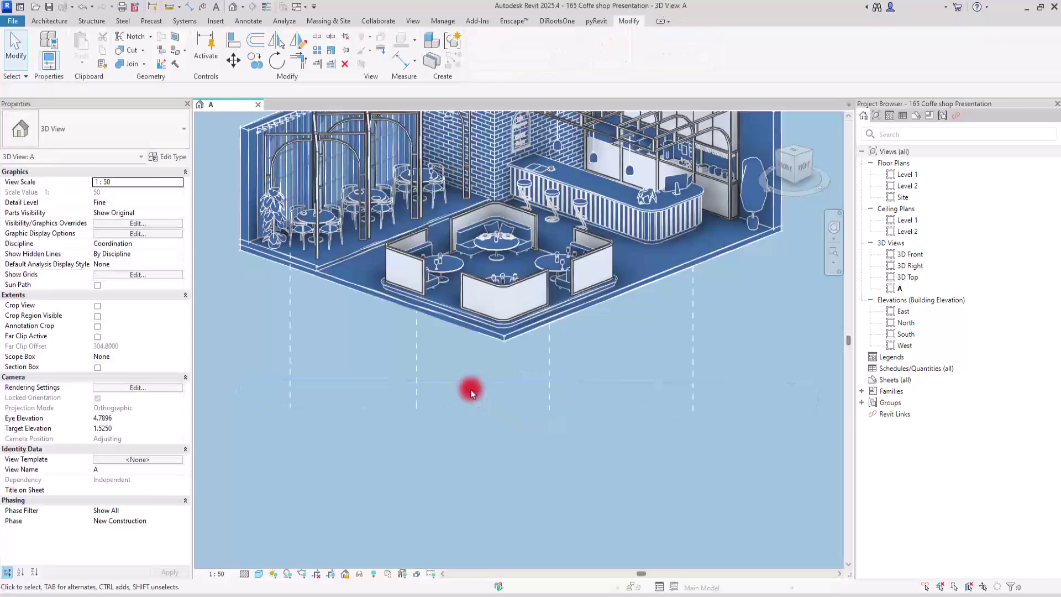
Step: Try to draw a model-line circle below the second leader
scroll(441, 402, down, 5)
scroll(442, 420, up, 5)
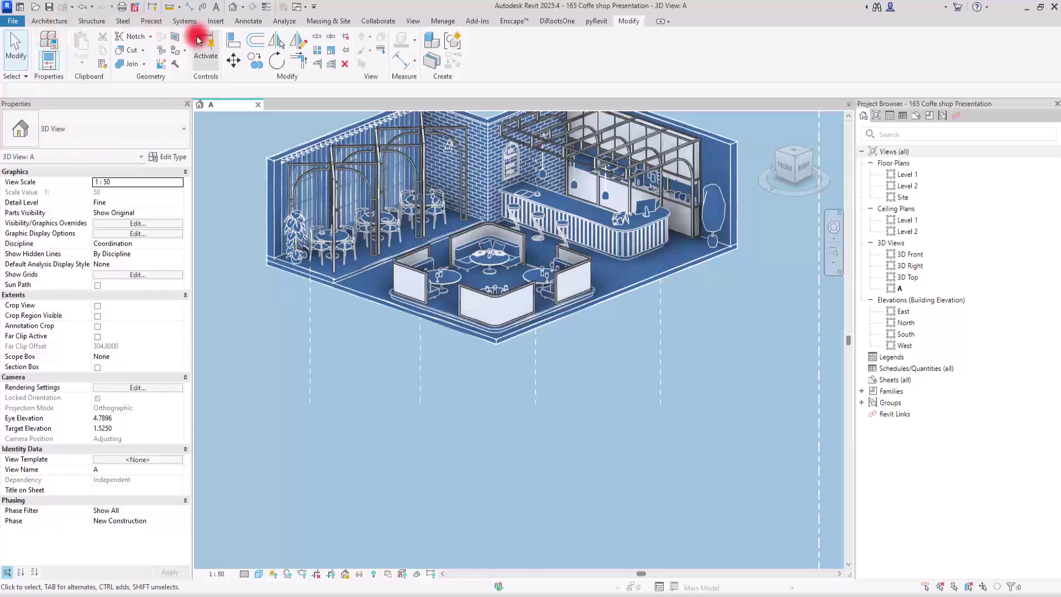
click(45, 21)
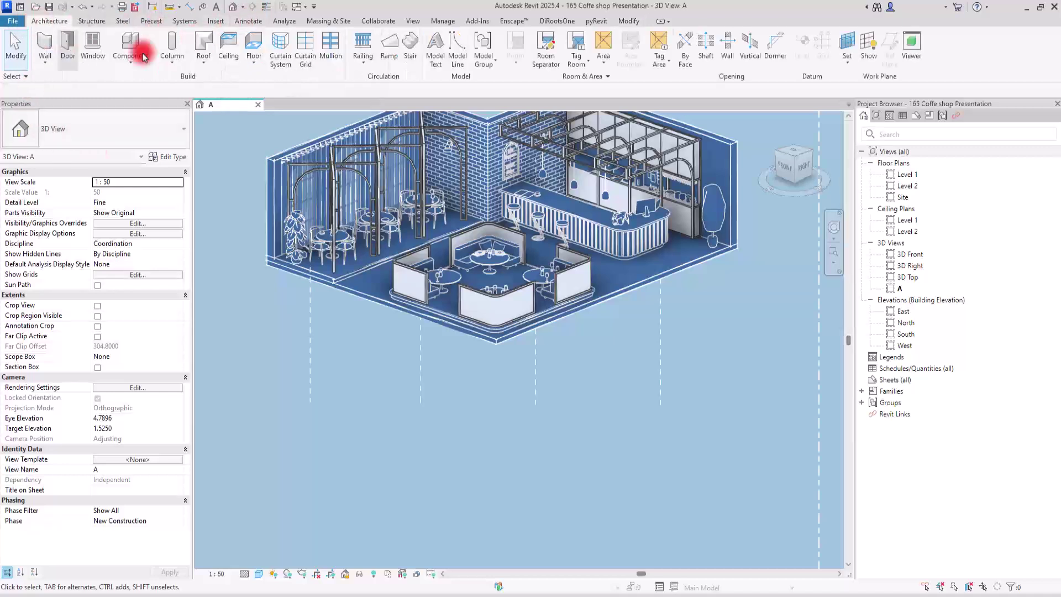
click(457, 54)
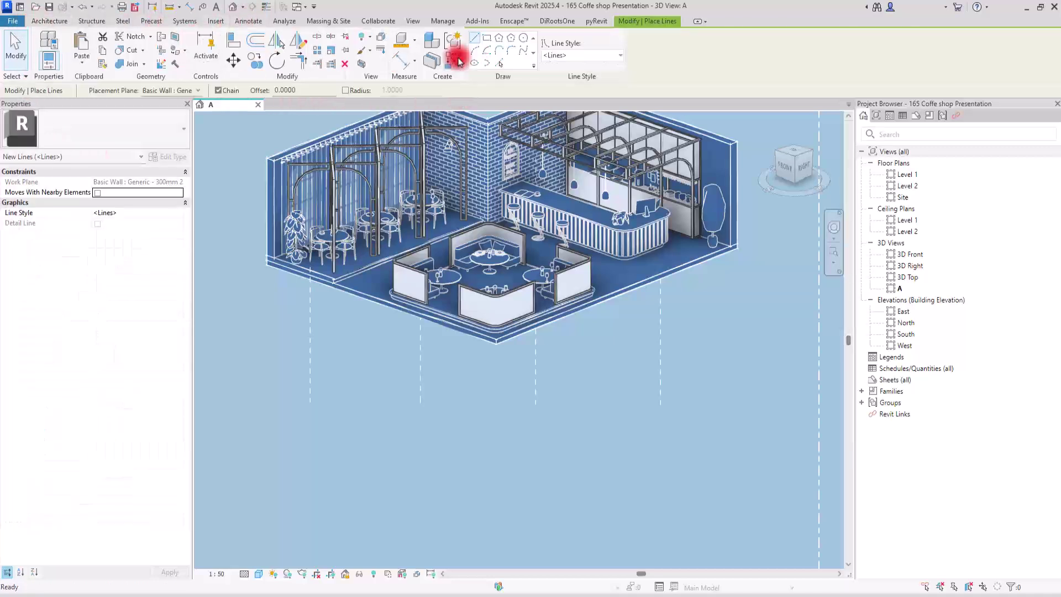
click(525, 40)
click(421, 449)
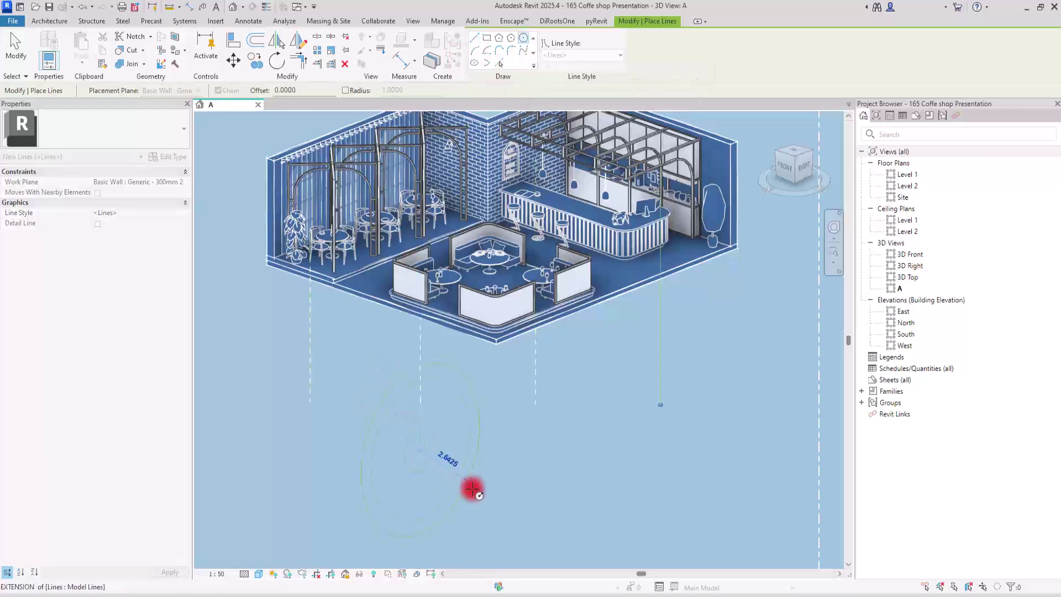
click(434, 459)
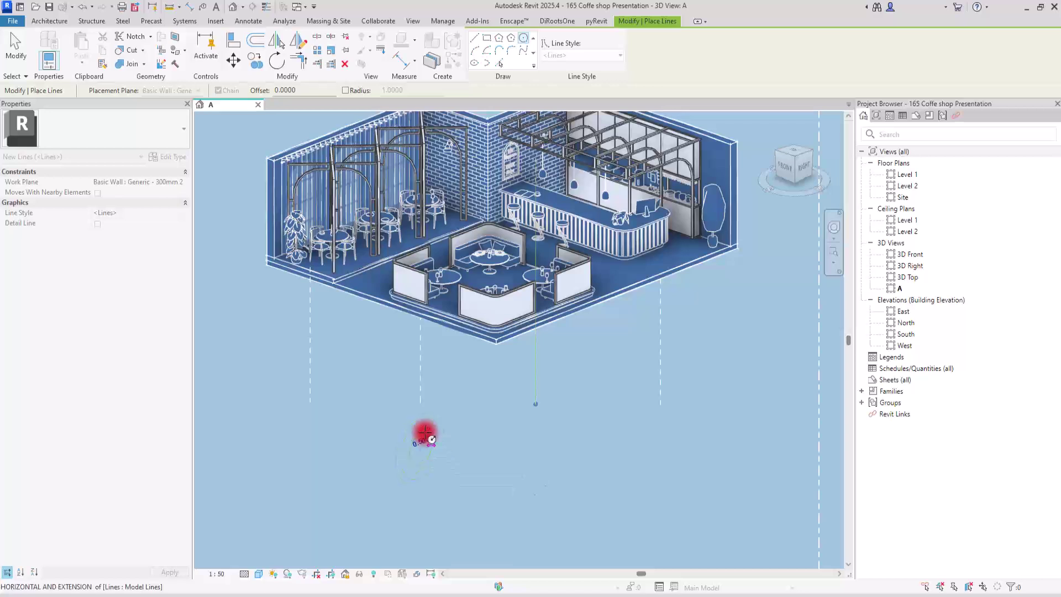
Step: Draw a model-line ellipse centred on the first leader's lower end, with both radii about 1.8
click(475, 63)
click(310, 405)
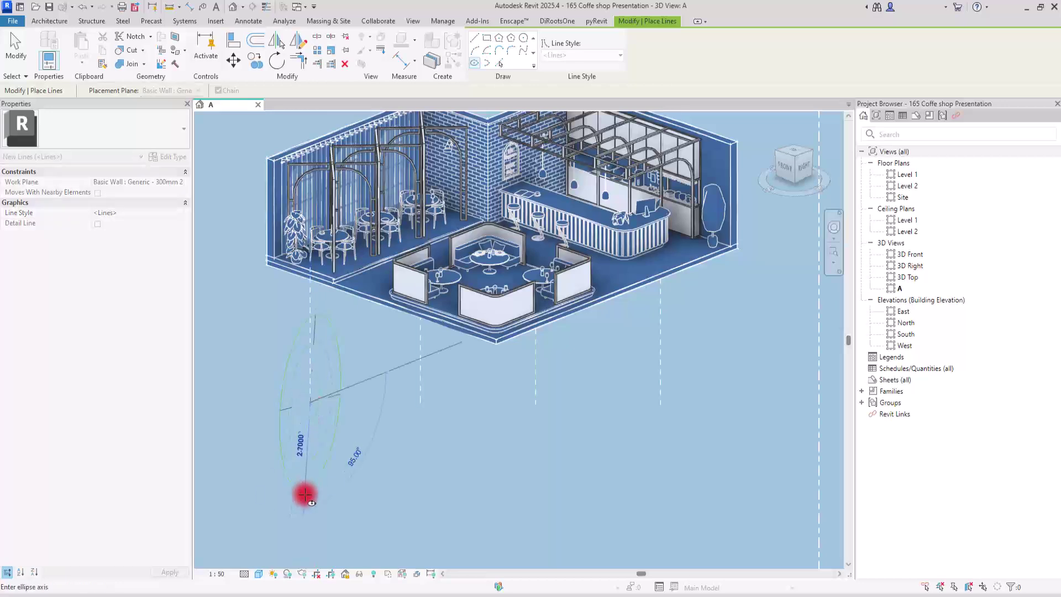
click(311, 458)
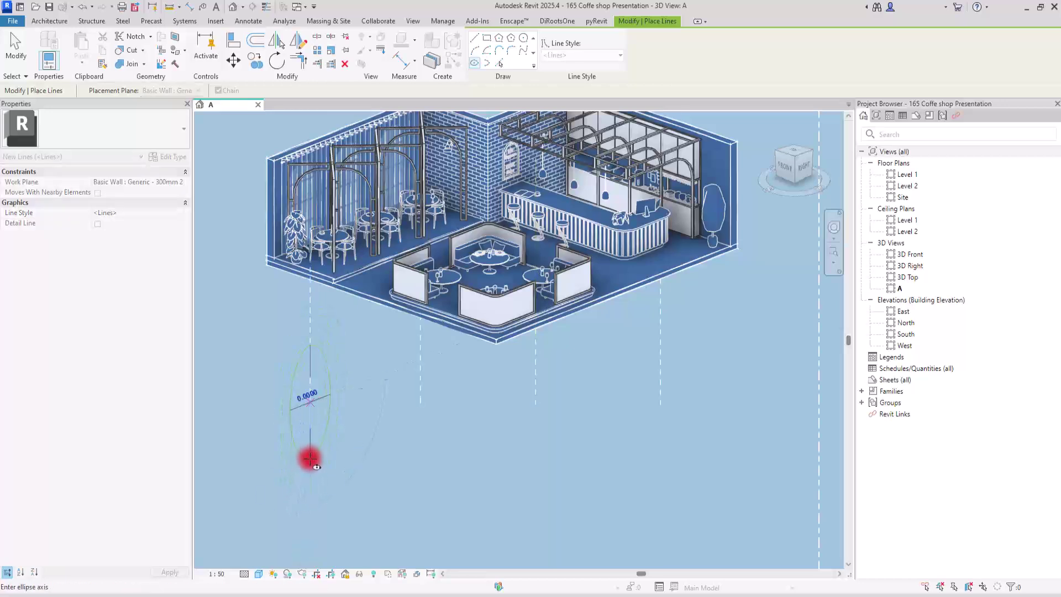
click(270, 441)
key(Escape)
key(Escape)
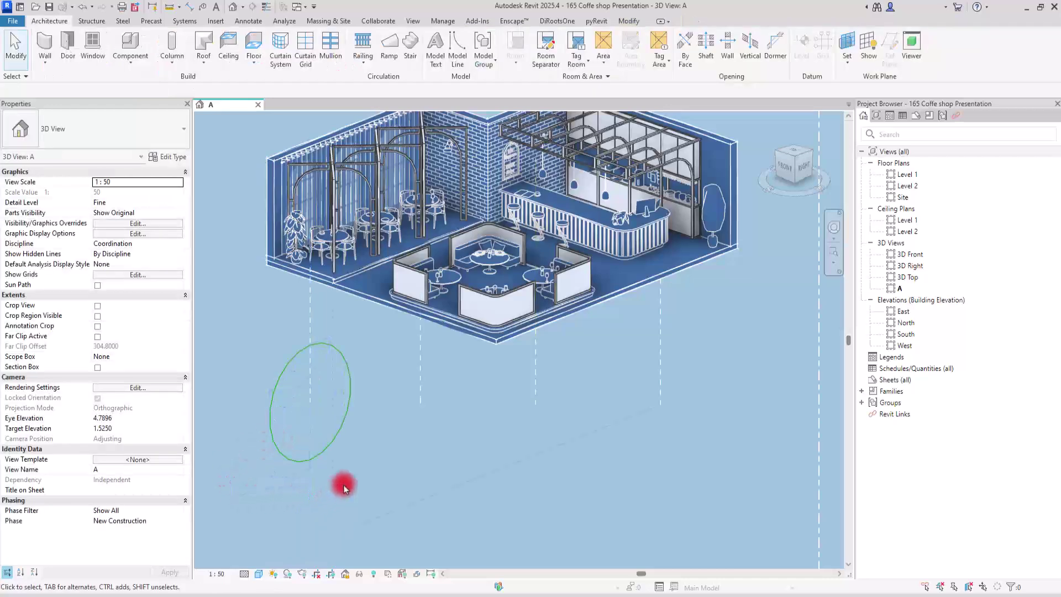
Step: Move the ellipse down so that its upper edge meets the first leader's lower end
click(320, 360)
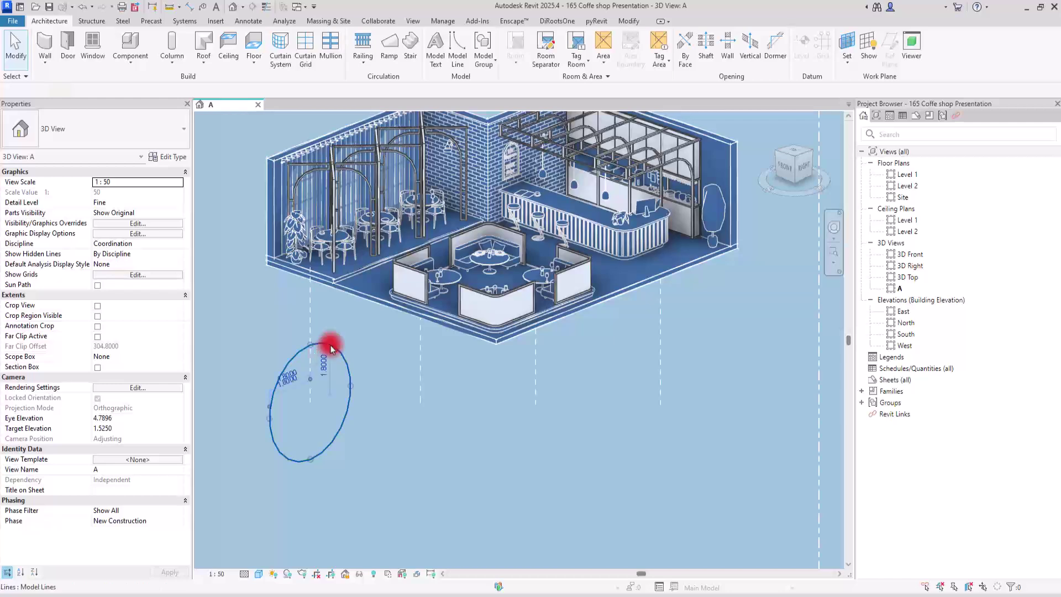
drag(330, 340, 327, 397)
click(408, 469)
Step: Copy the ellipse from the first leader's lower end to the lower ends of the other three leaders
click(340, 497)
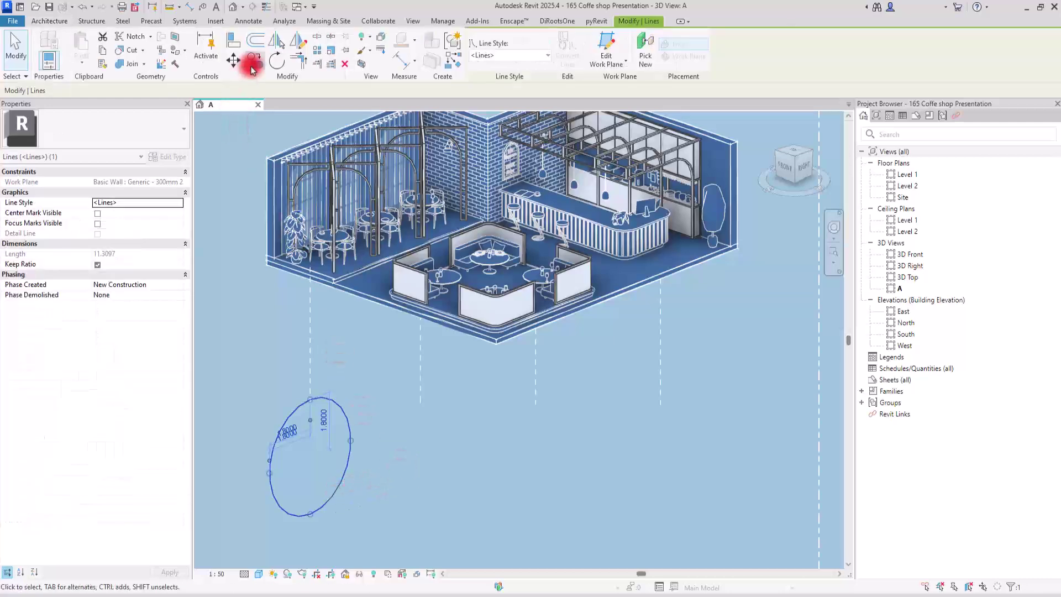
click(253, 62)
click(311, 399)
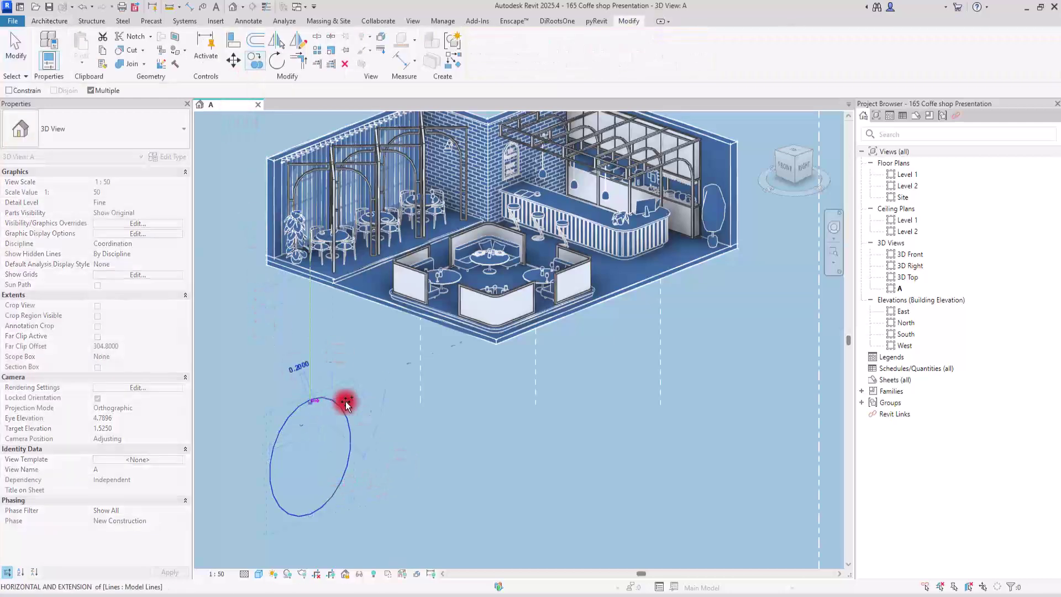
click(419, 397)
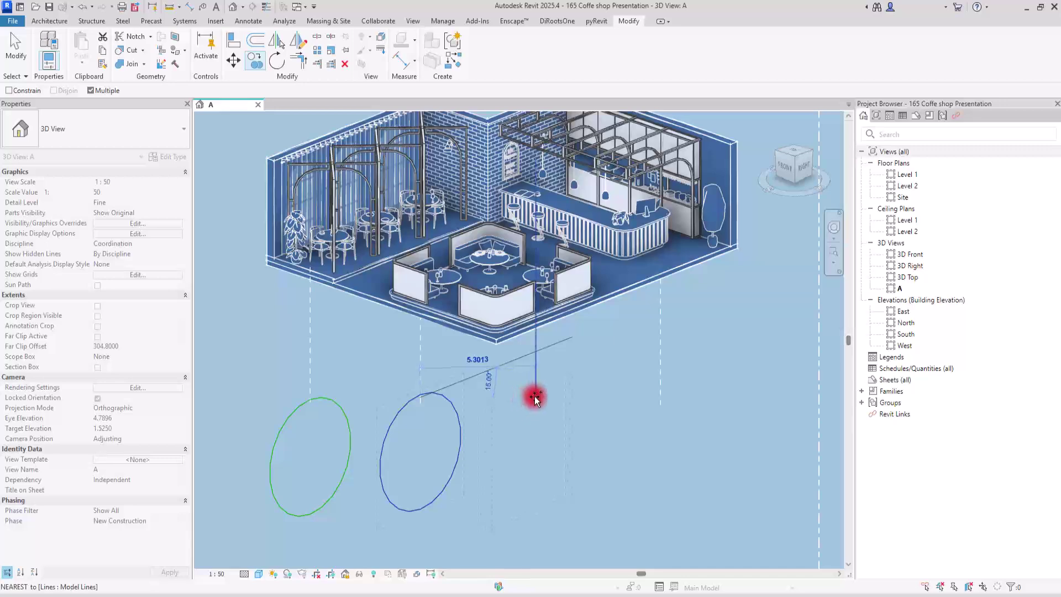
click(536, 397)
click(661, 403)
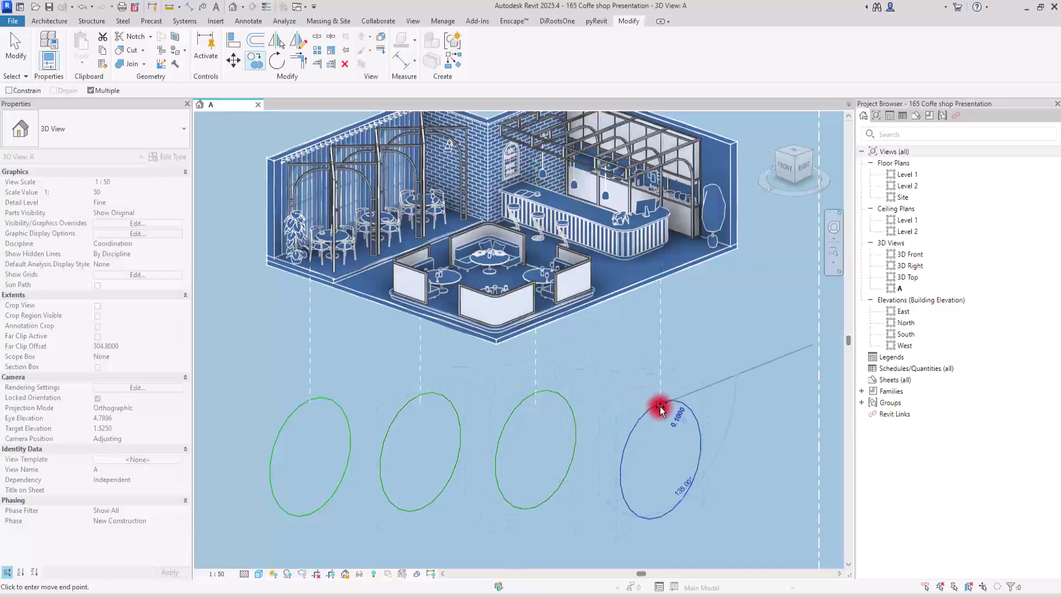
key(Escape)
key(Escape)
Step: Shift the first three ellipses vertically so their upper edges meet their leaders' lower ends, level with the fourth ellipse
click(553, 391)
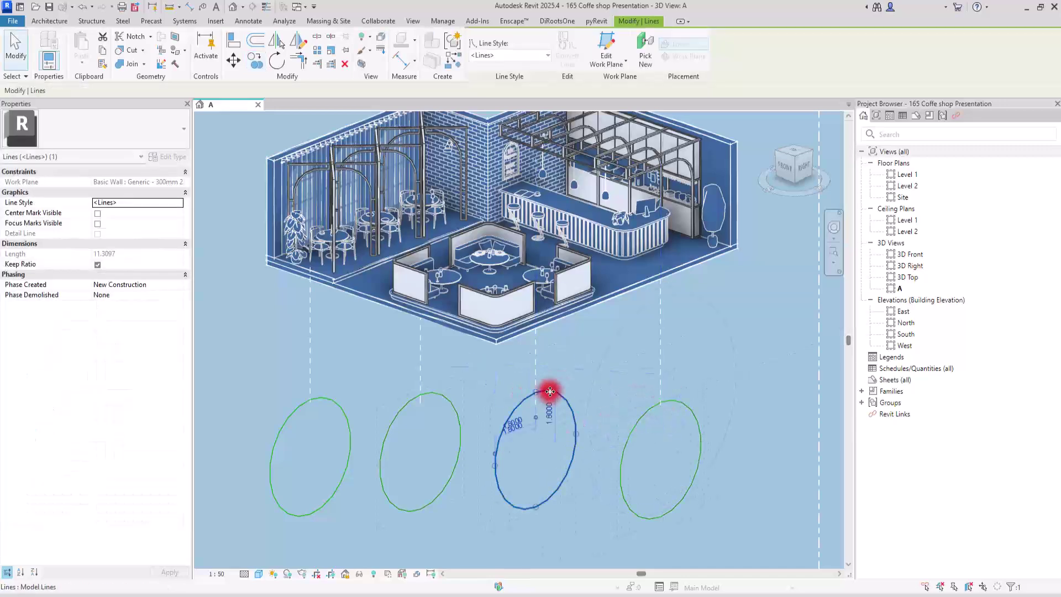
drag(550, 392, 553, 403)
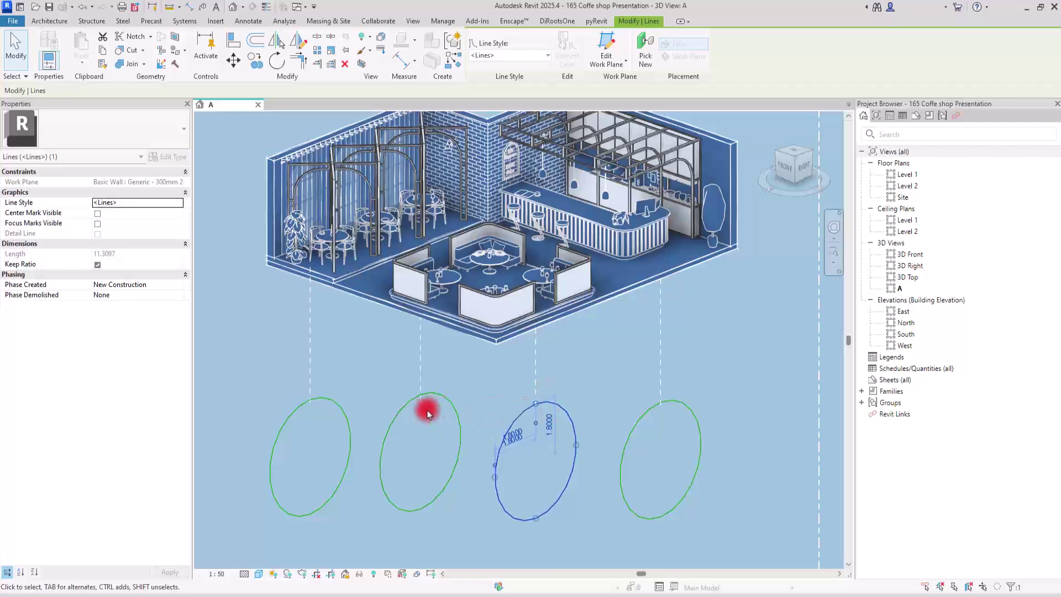
drag(431, 396, 436, 403)
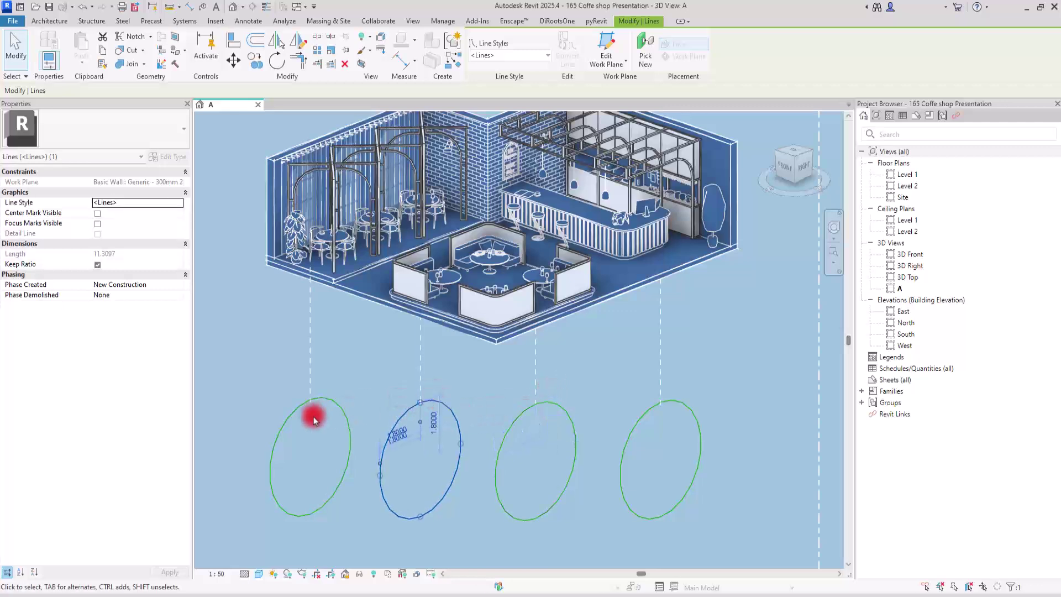
click(330, 406)
drag(332, 403, 338, 403)
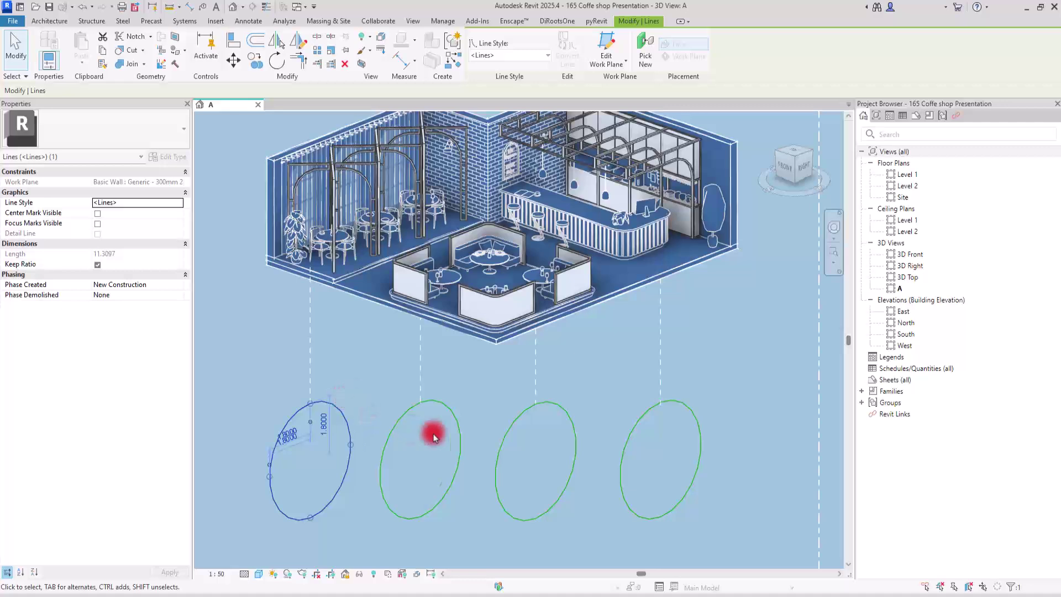
Step: Override the projection lines of all four ellipses in this view with white colour and line weight 3
ctrl+click(408, 416)
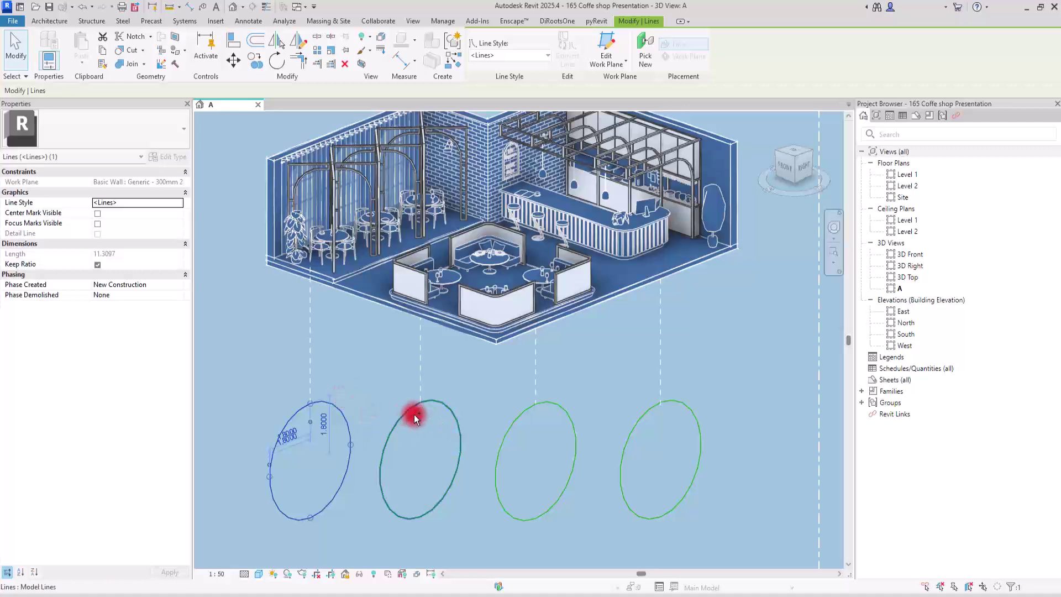
ctrl+click(652, 410)
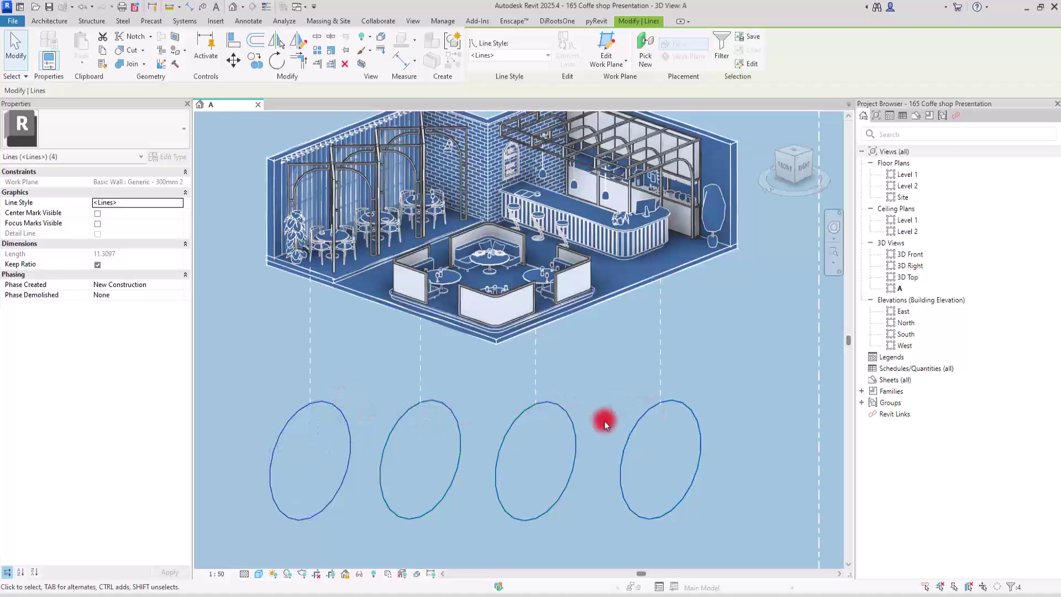
click(366, 53)
click(395, 70)
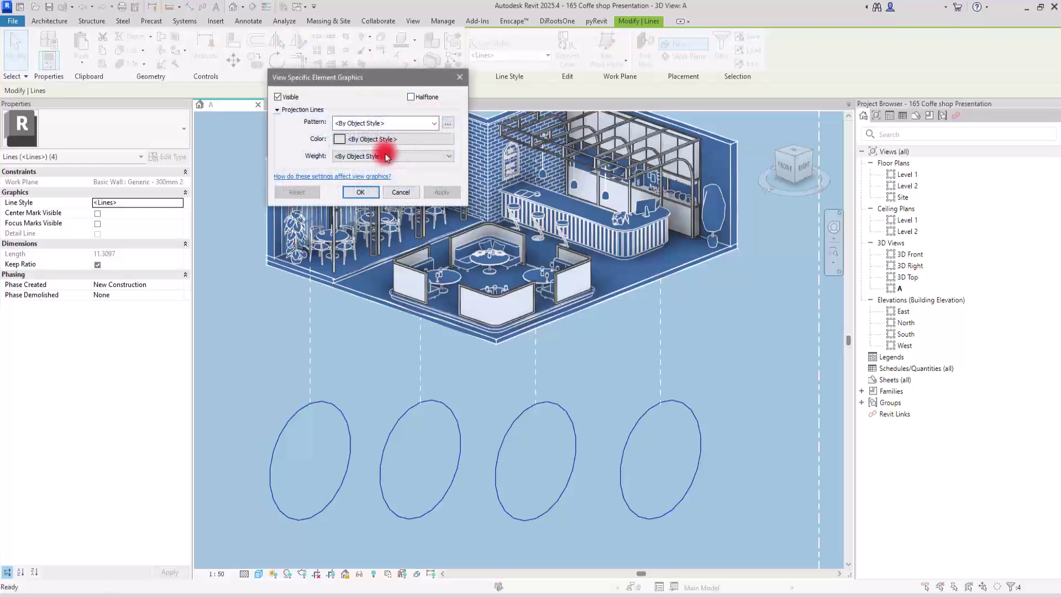
click(350, 139)
click(353, 123)
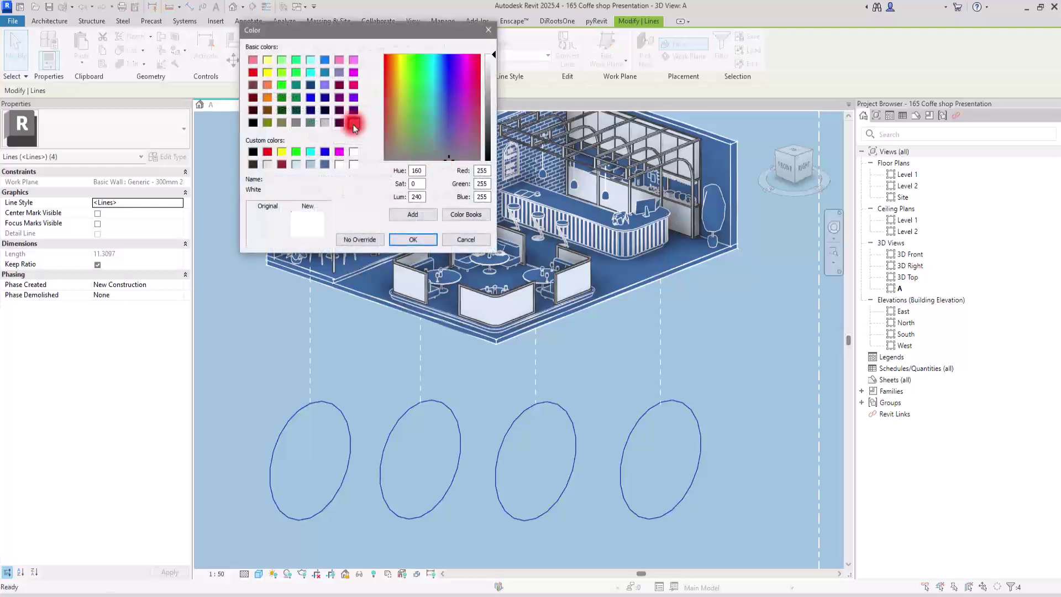
click(412, 239)
click(387, 157)
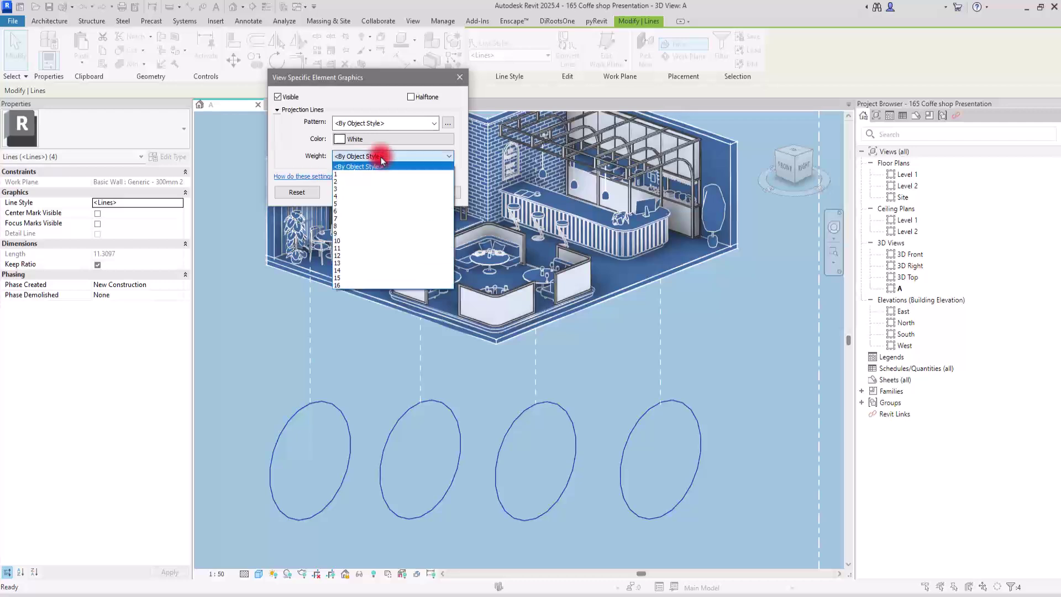
click(348, 189)
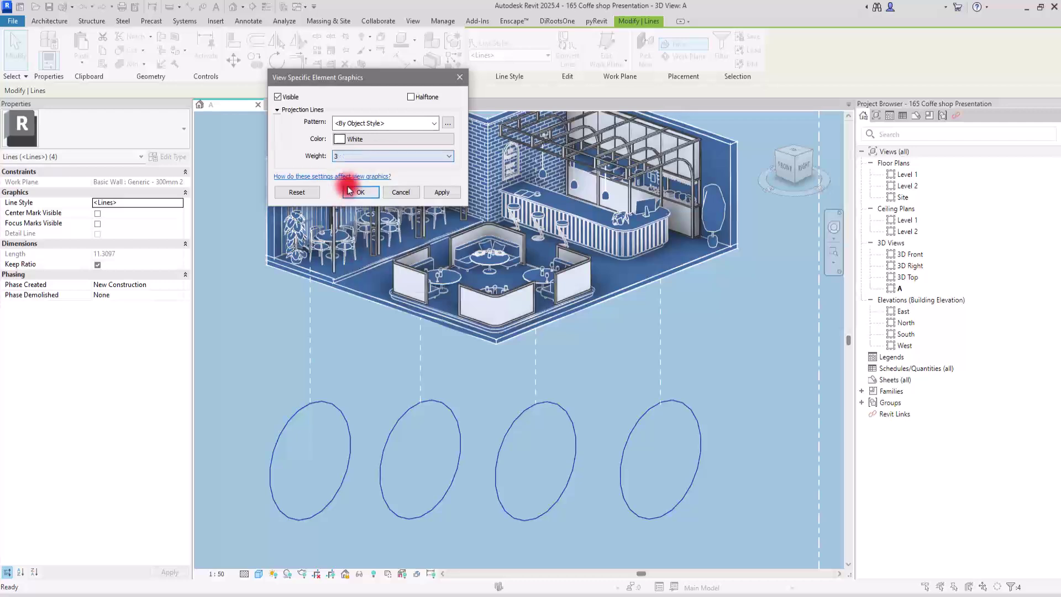
Step: Set the four ellipses' projection line pattern to Dash 1/8" and apply the graphic overrides
click(435, 123)
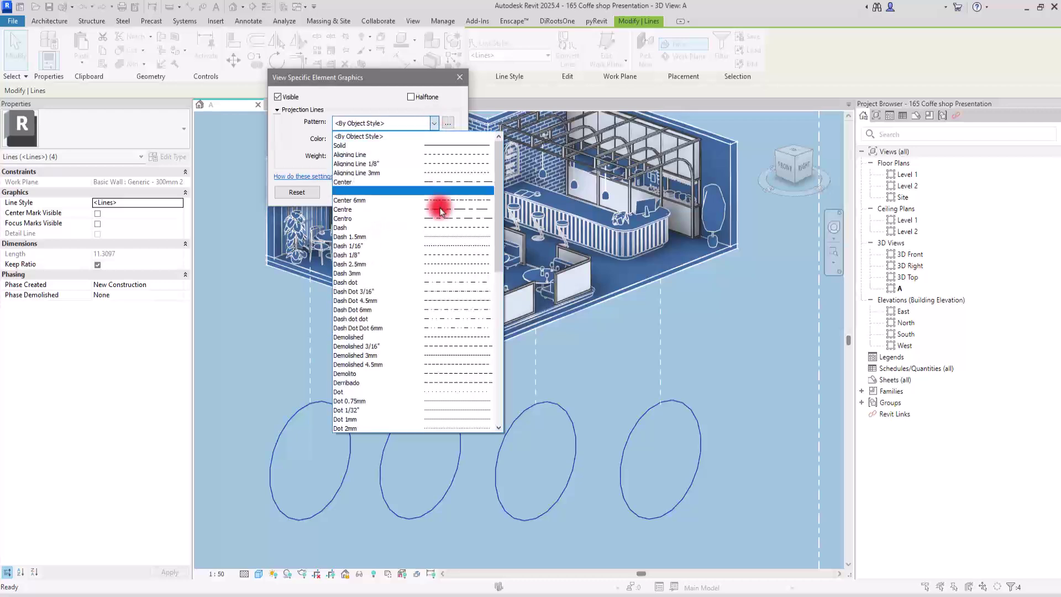
click(388, 255)
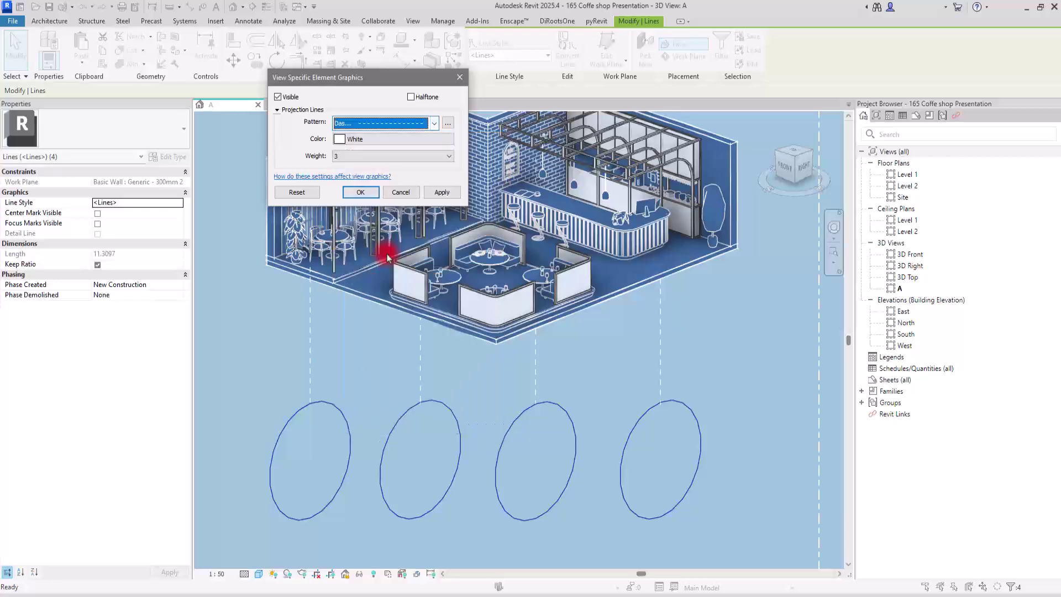
click(362, 193)
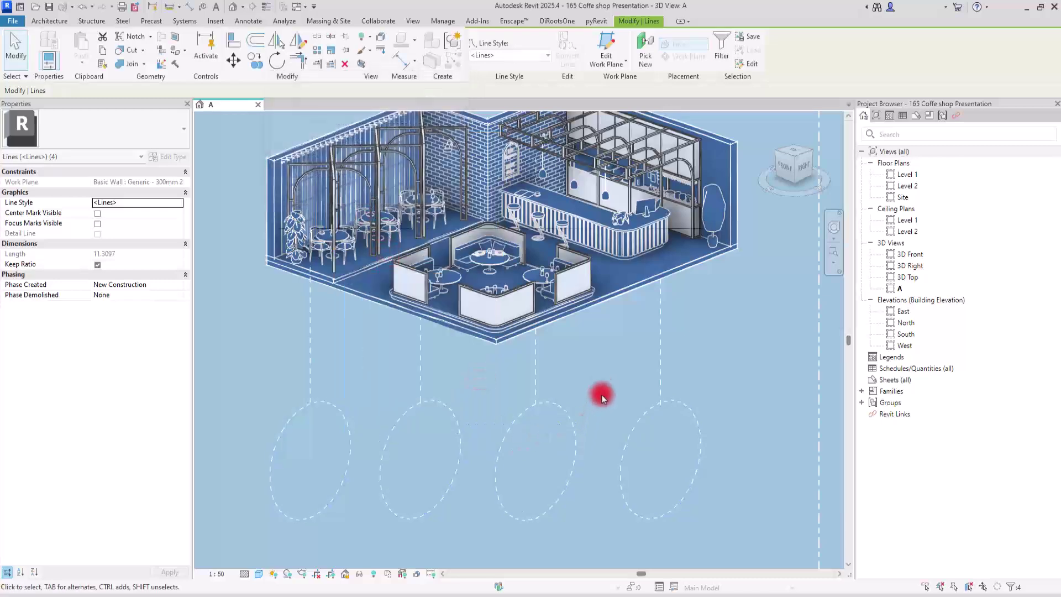
click(605, 398)
scroll(599, 387, down, 4)
middle_drag(639, 362, 611, 331)
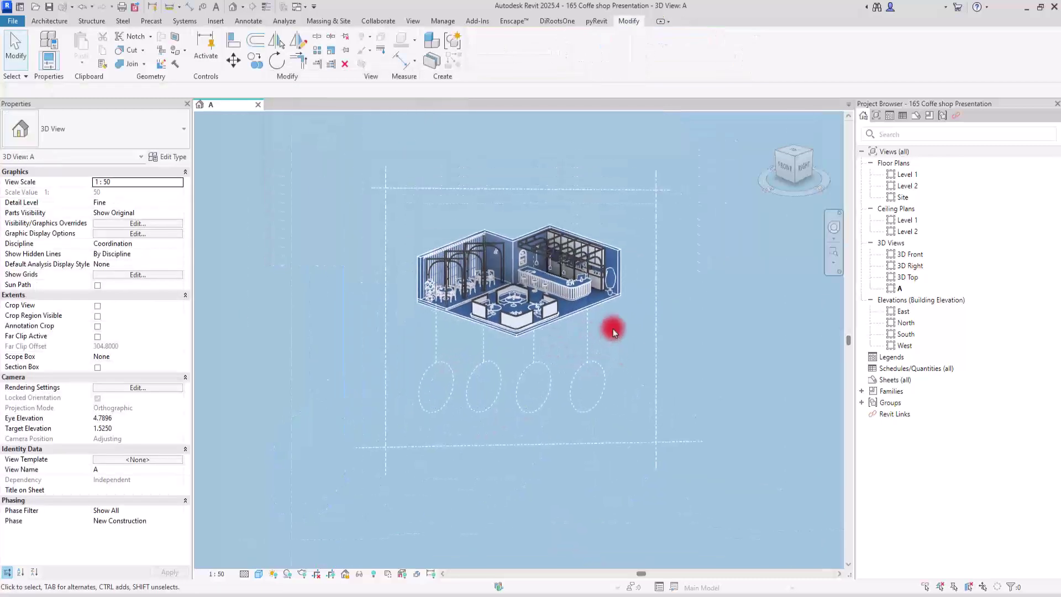
scroll(611, 331, up, 2)
scroll(611, 331, up, 1)
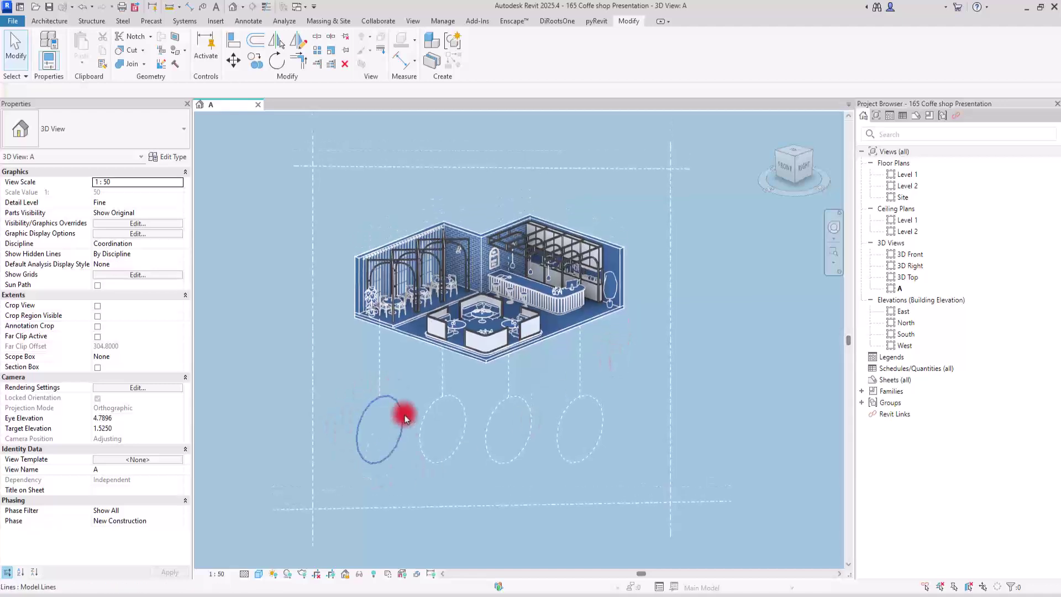